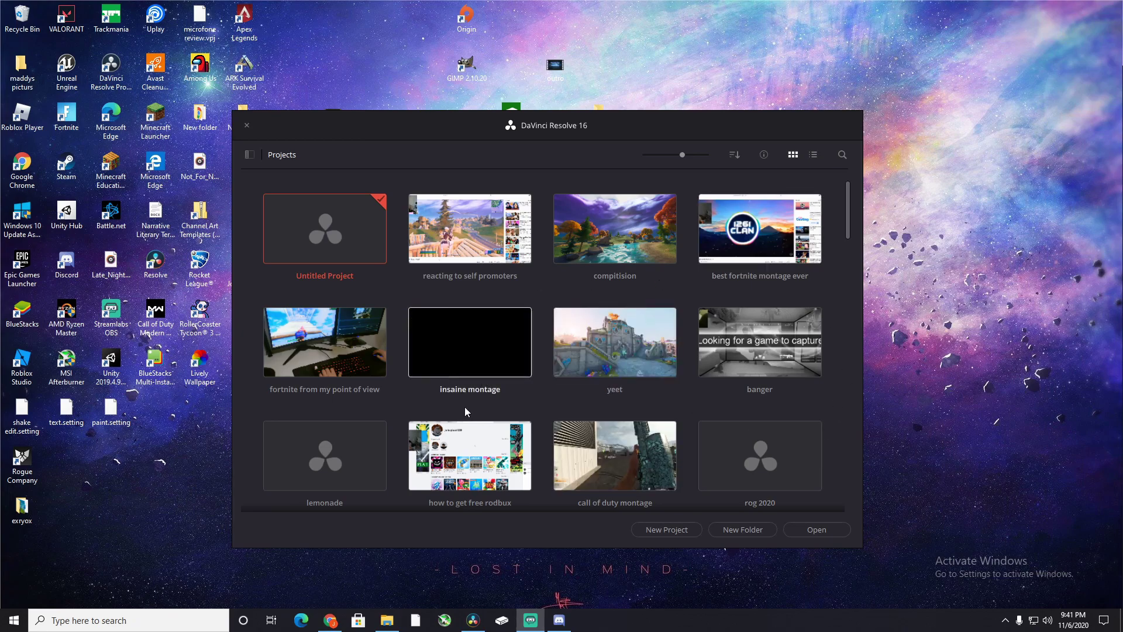
# Step: Create a new project named "how to"
pyautogui.click(679, 527)
pyautogui.press('BackSpace')
pyautogui.write('test')
pyautogui.press('BackSpace')
pyautogui.press('BackSpace')
pyautogui.press('BackSpace')
pyautogui.press('BackSpace')
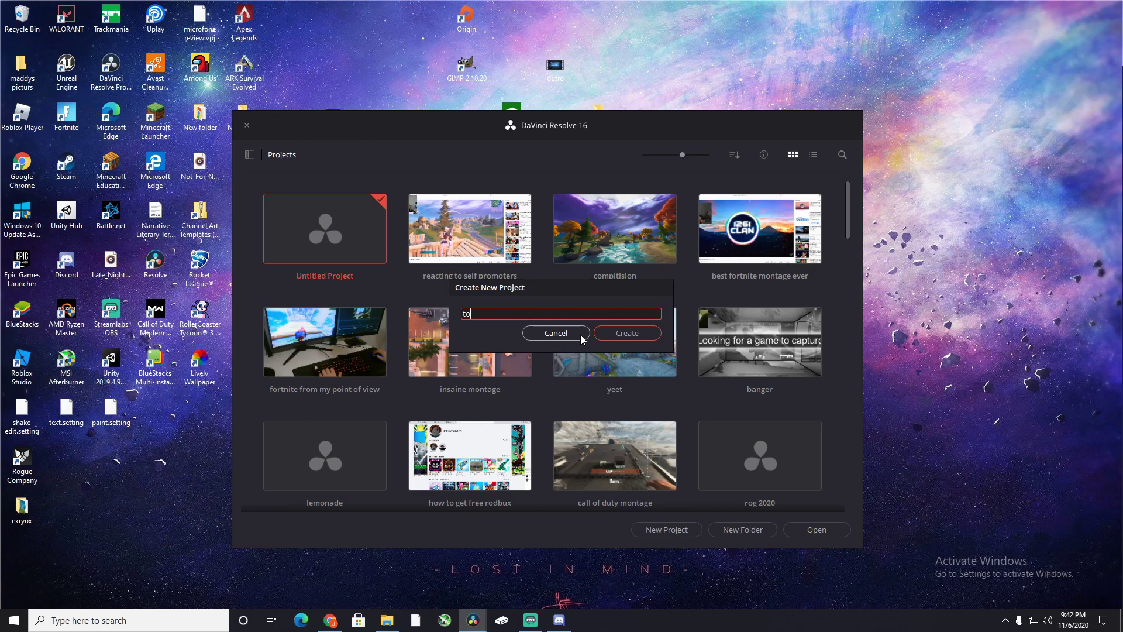
pyautogui.write('fdsgfd')
pyautogui.press('Return')
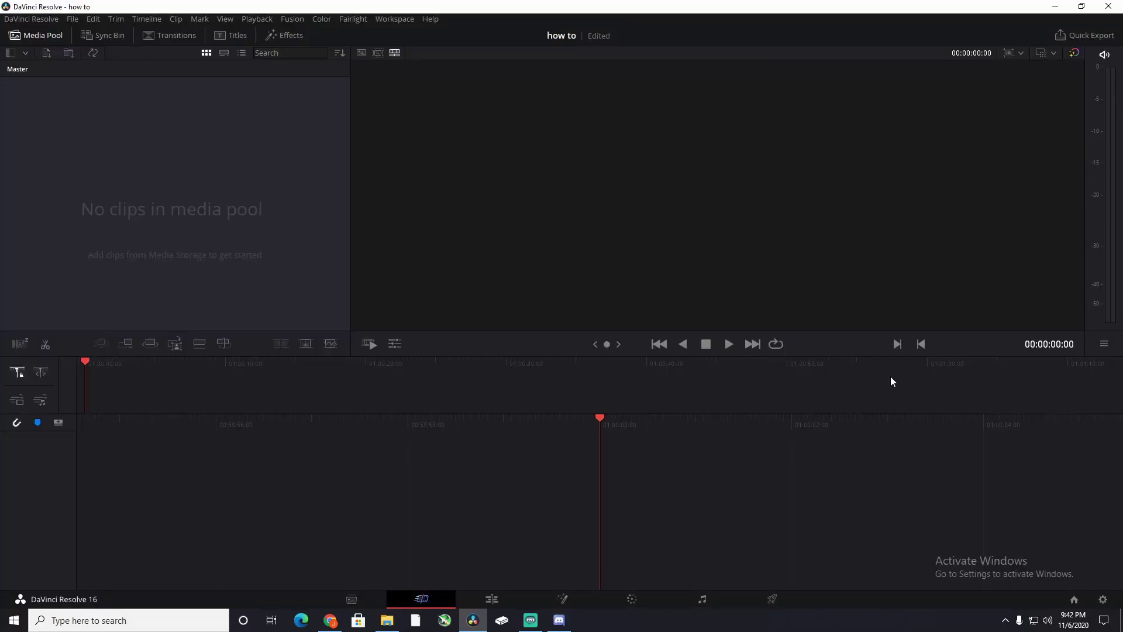
# Step: In the project's master settings, set the timeline and playback frame rates to 60 frames per second
pyautogui.click(1102, 598)
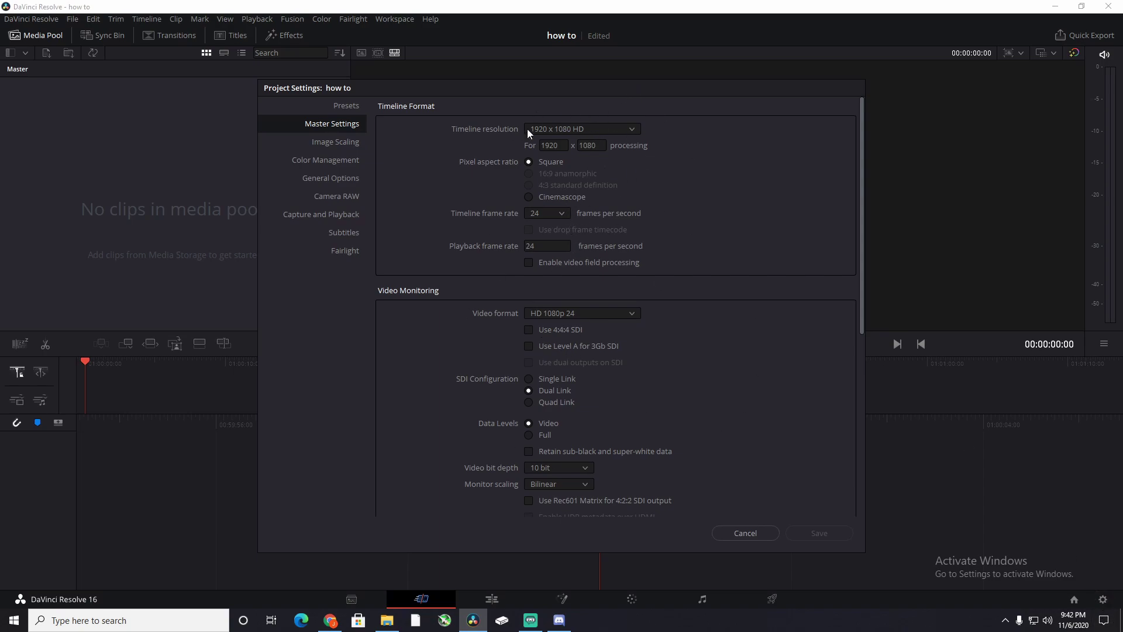
pyautogui.click(553, 214)
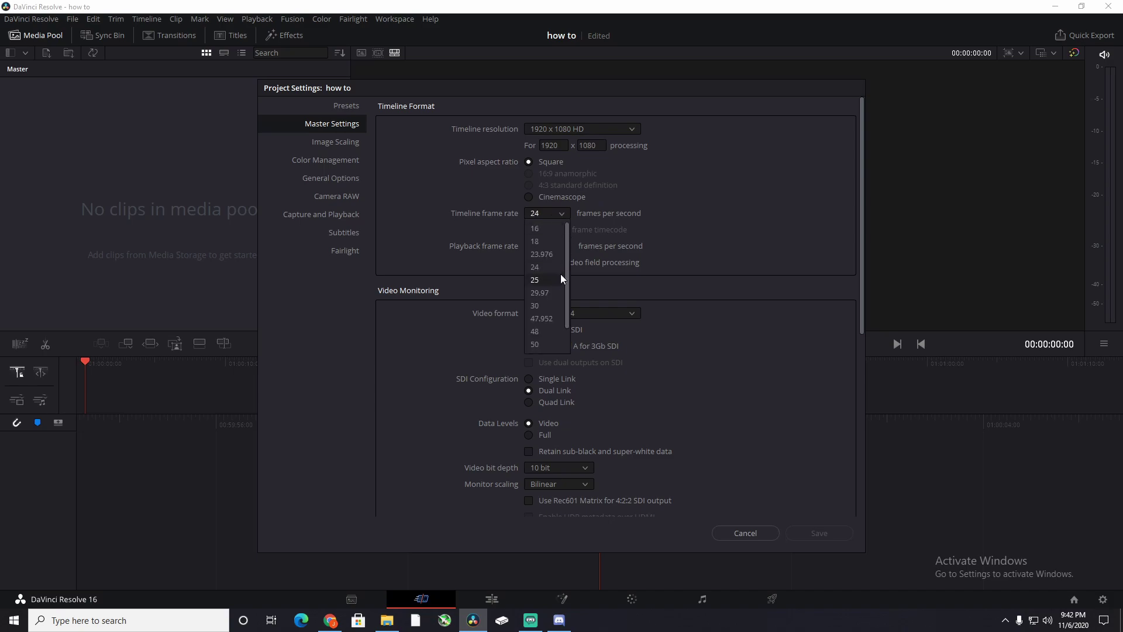
pyautogui.scroll(-1, 556, 331)
pyautogui.click(551, 344)
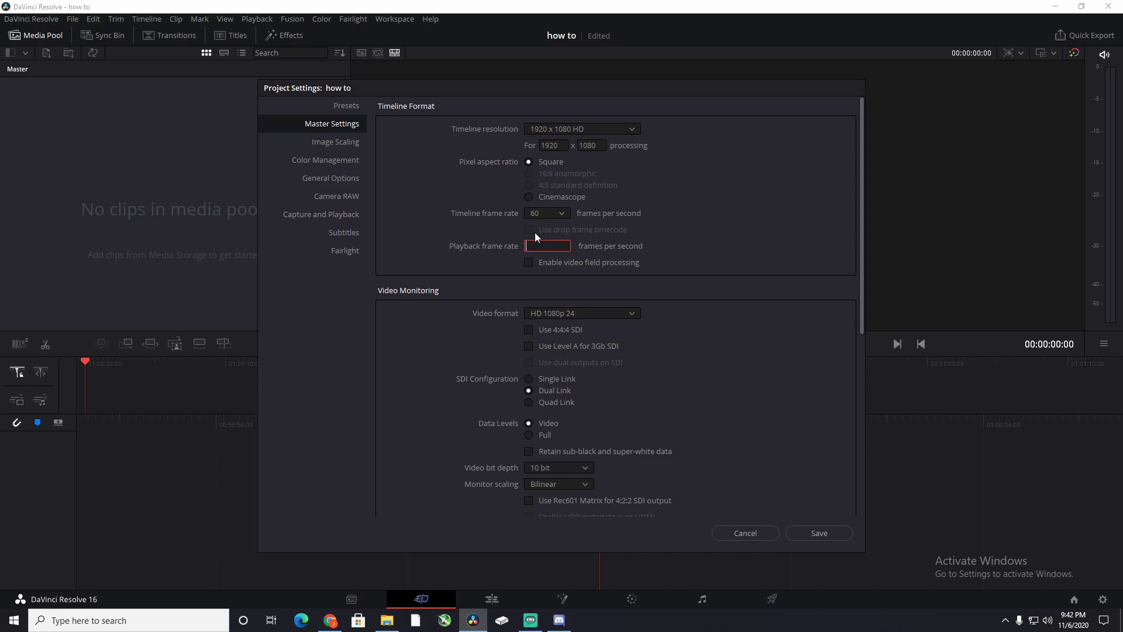
pyautogui.click(745, 290)
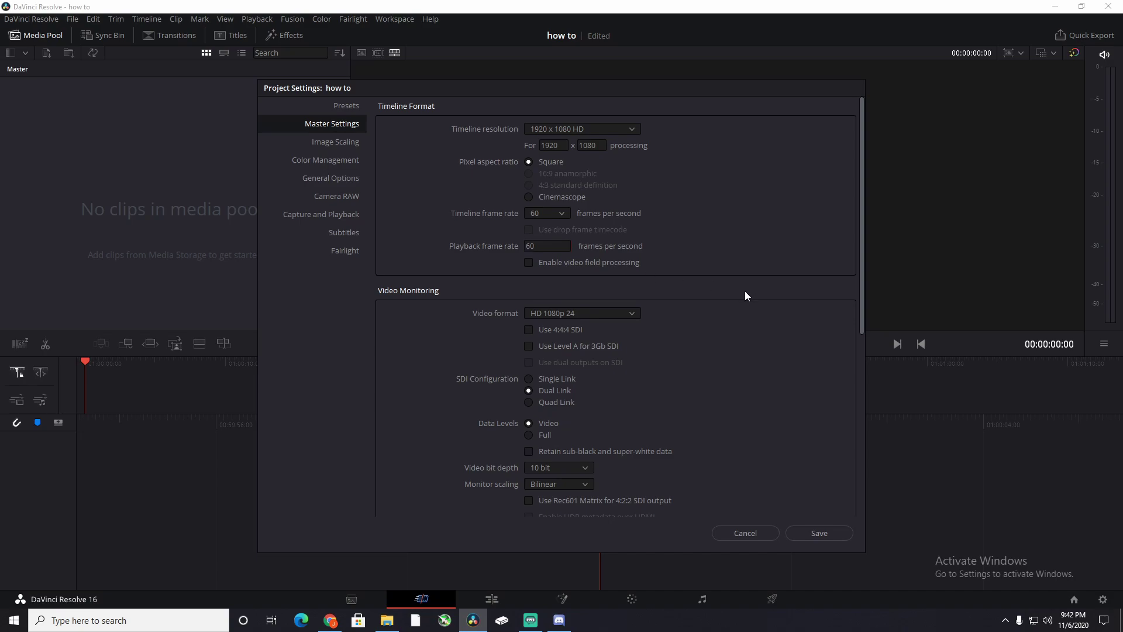
# Step: Set the video monitoring format to HD 720p 60 and save the project settings
pyautogui.click(589, 313)
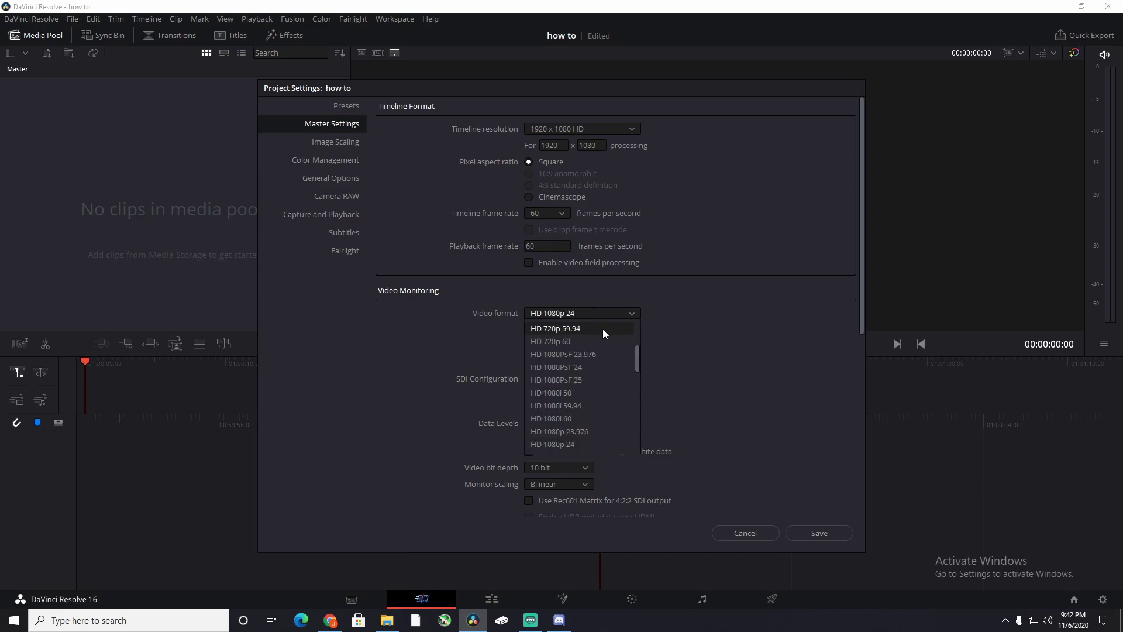
pyautogui.scroll(-2, 611, 365)
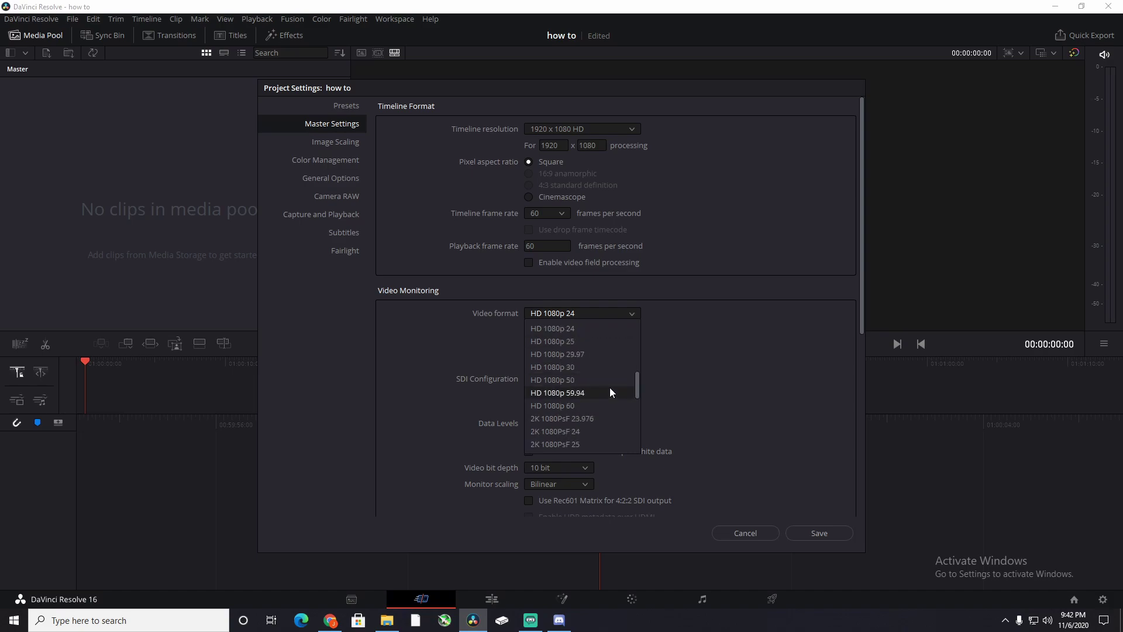
pyautogui.scroll(5, 610, 387)
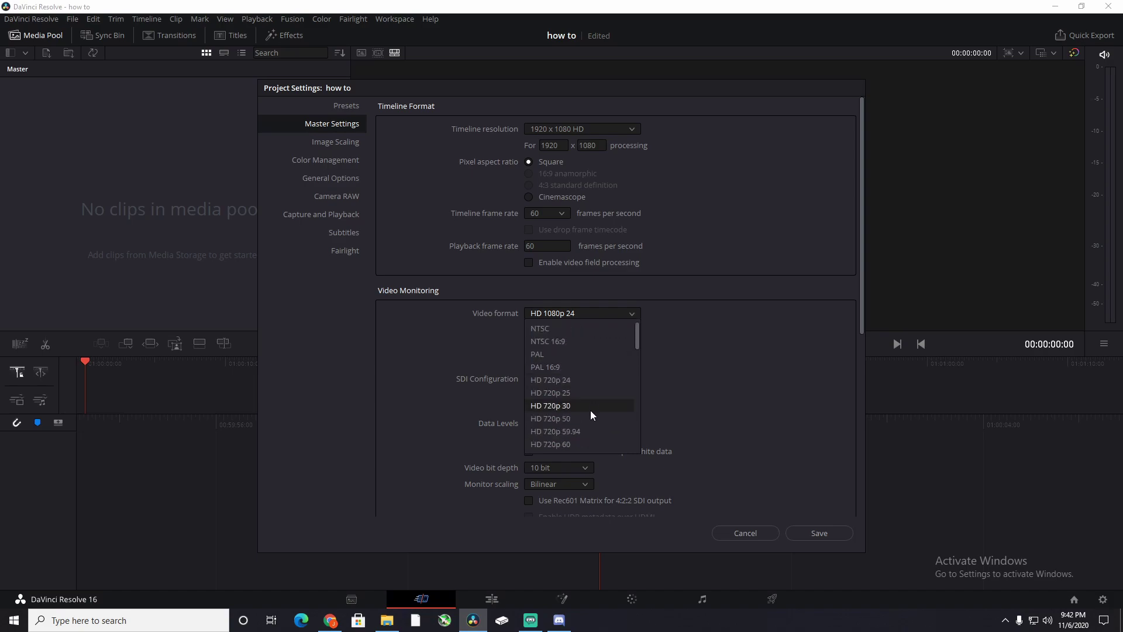
pyautogui.click(578, 444)
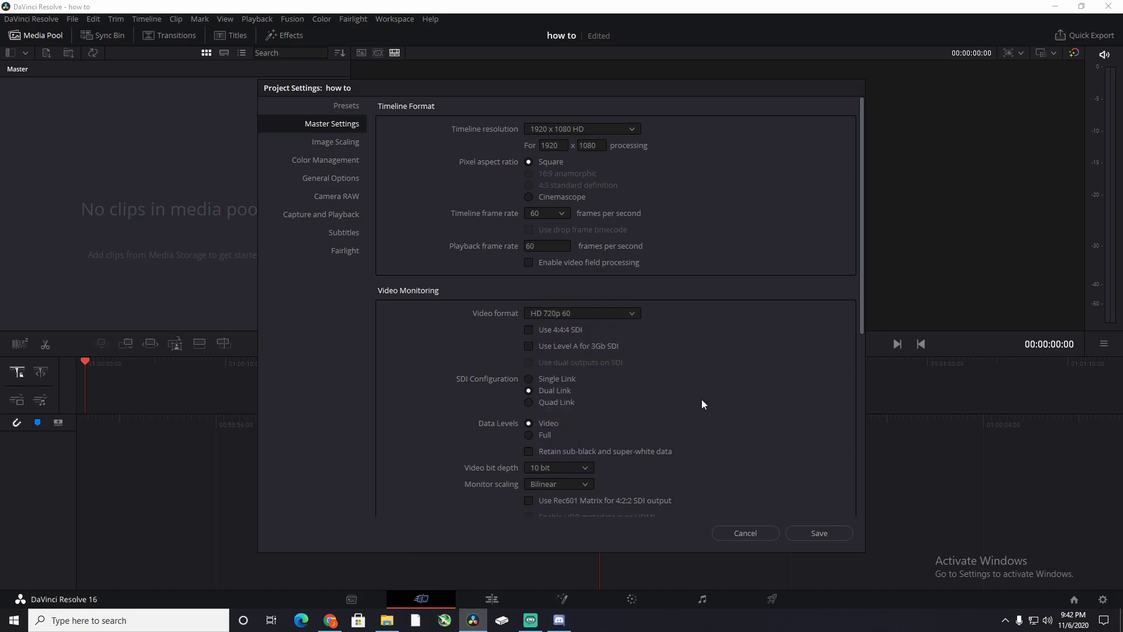
pyautogui.scroll(-5, 705, 398)
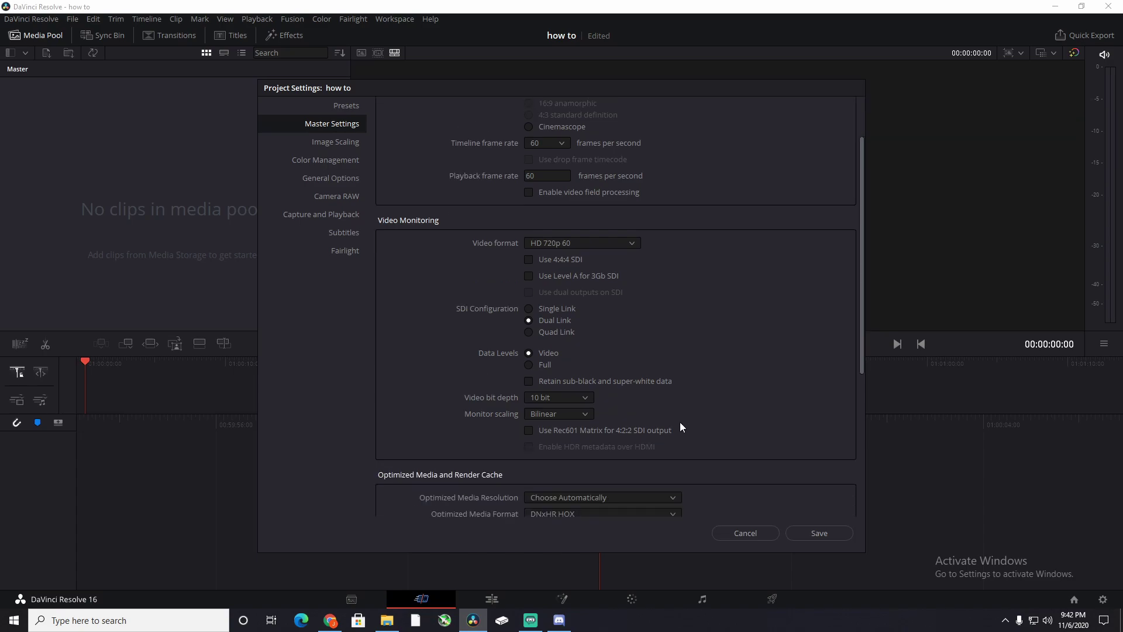
pyautogui.scroll(5, 674, 454)
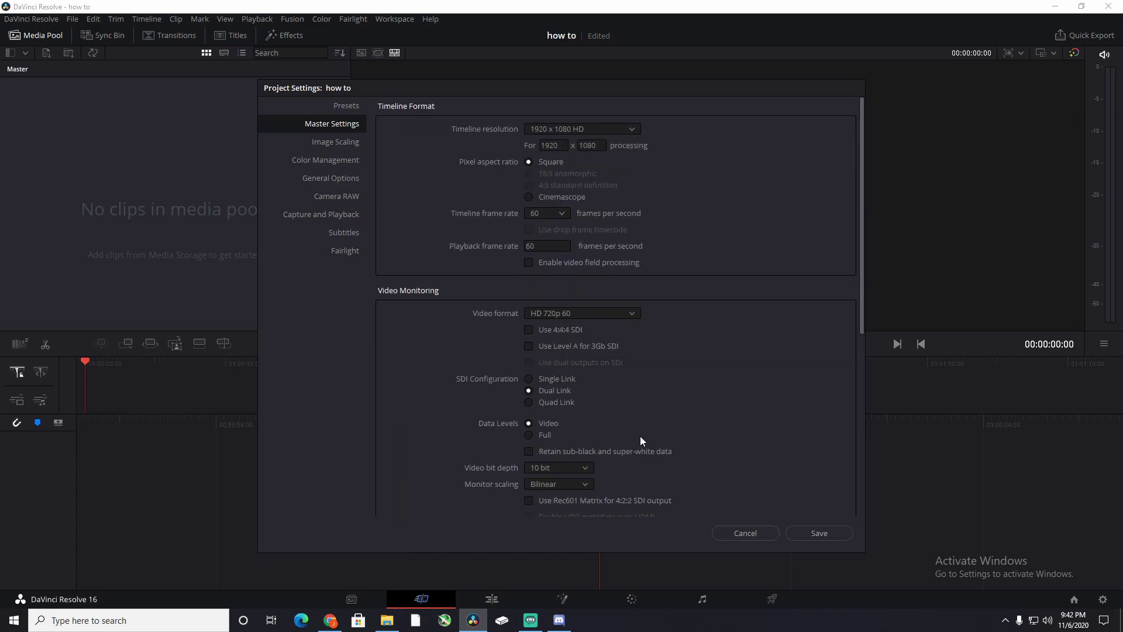
pyautogui.click(817, 533)
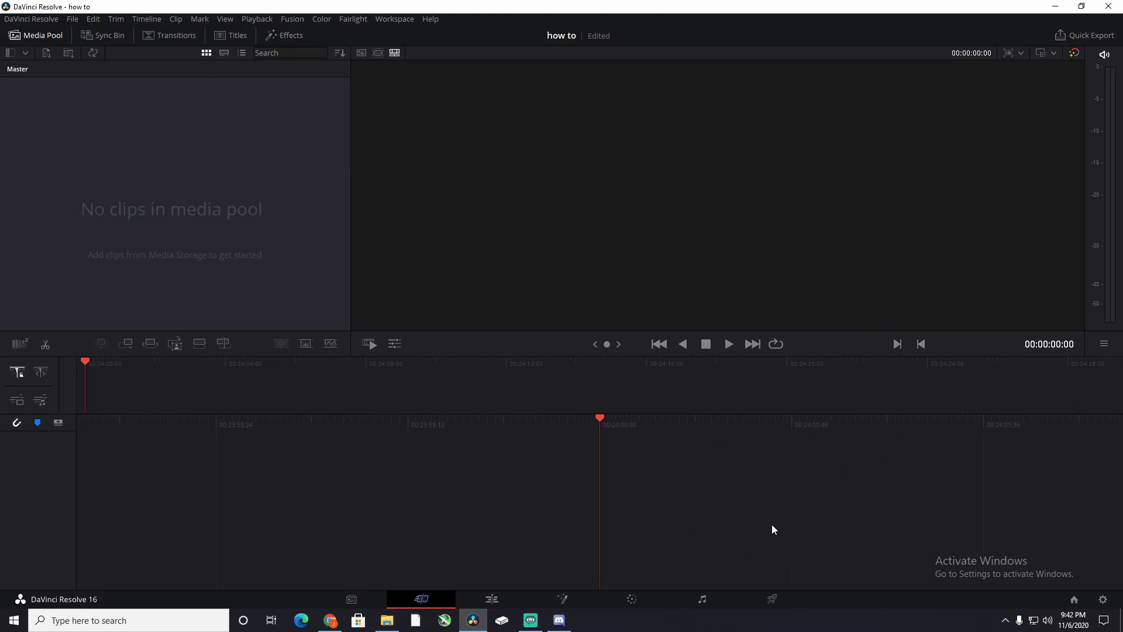
# Step: Import the song file "tommy ice - Forever [LYRICS].mp3" from the file browser into the media pool
pyautogui.hotkey('alt', 'Tab')
pyautogui.moveTo(1122, 536); pyautogui.dragTo(843, 543)
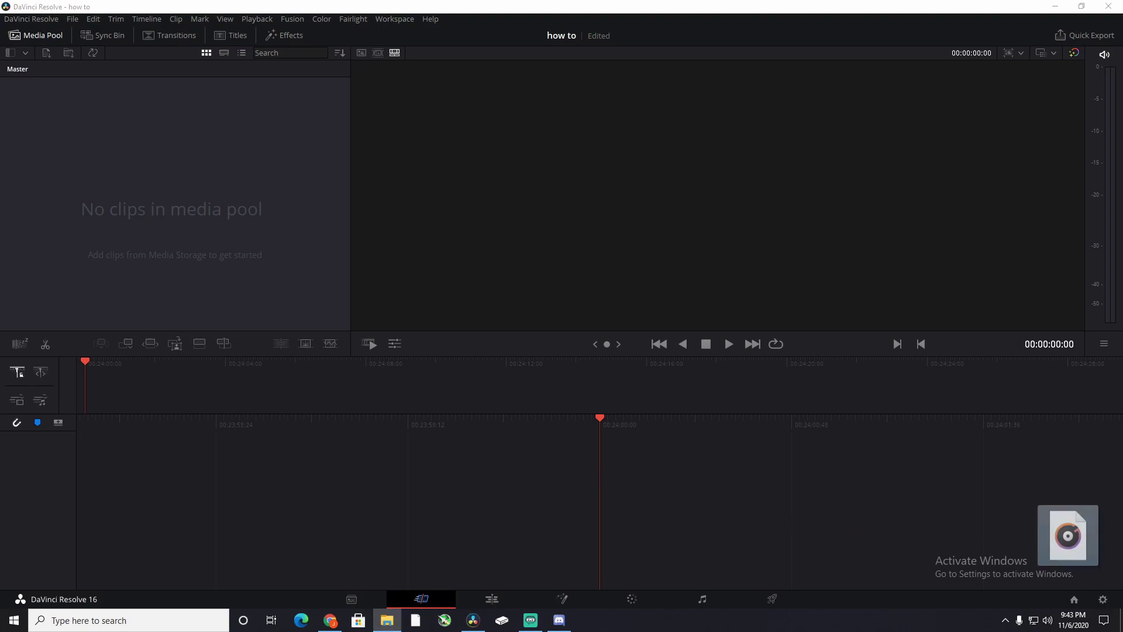
pyautogui.moveTo(1068, 543); pyautogui.dragTo(1122, 544)
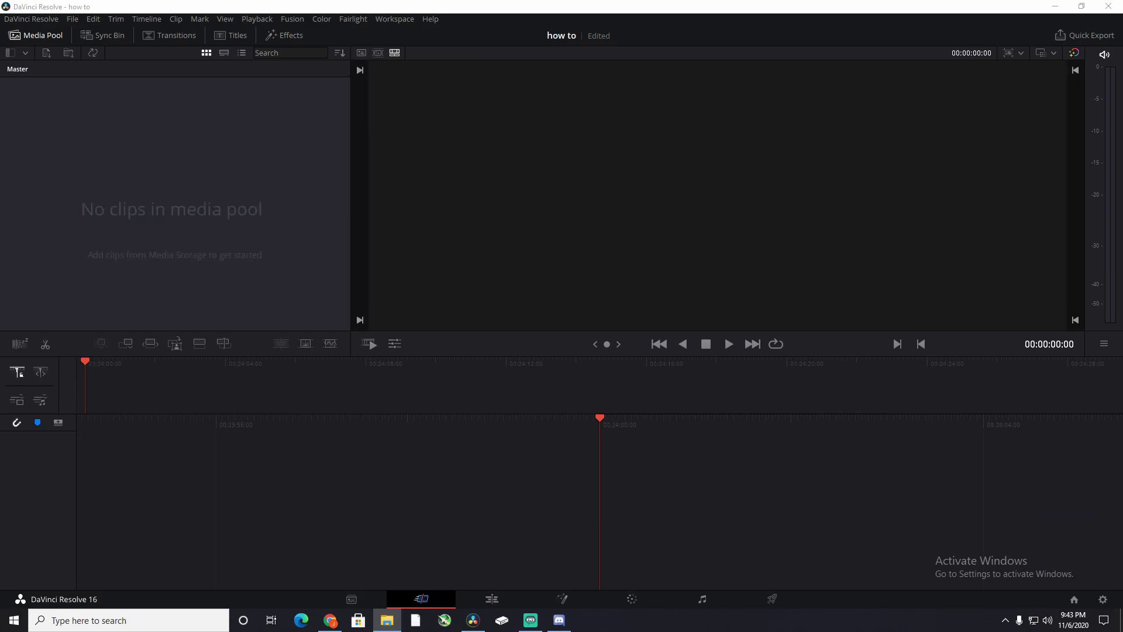
pyautogui.moveTo(1122, 544); pyautogui.dragTo(234, 229)
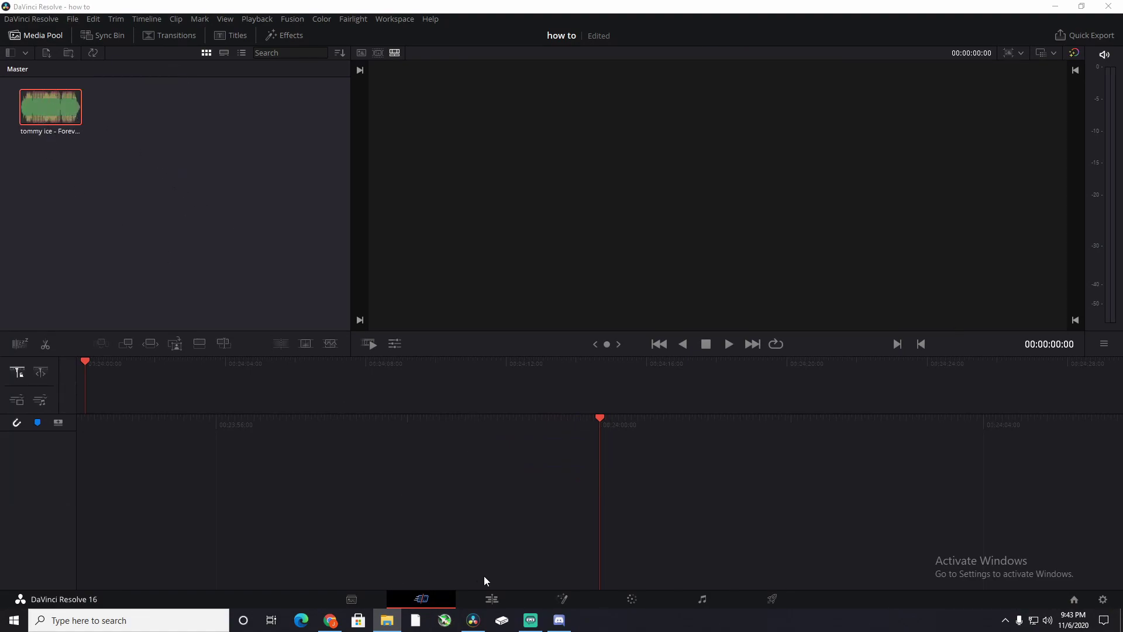
# Step: On the Edit page, place the imported song at the start of a new timeline
pyautogui.click(501, 601)
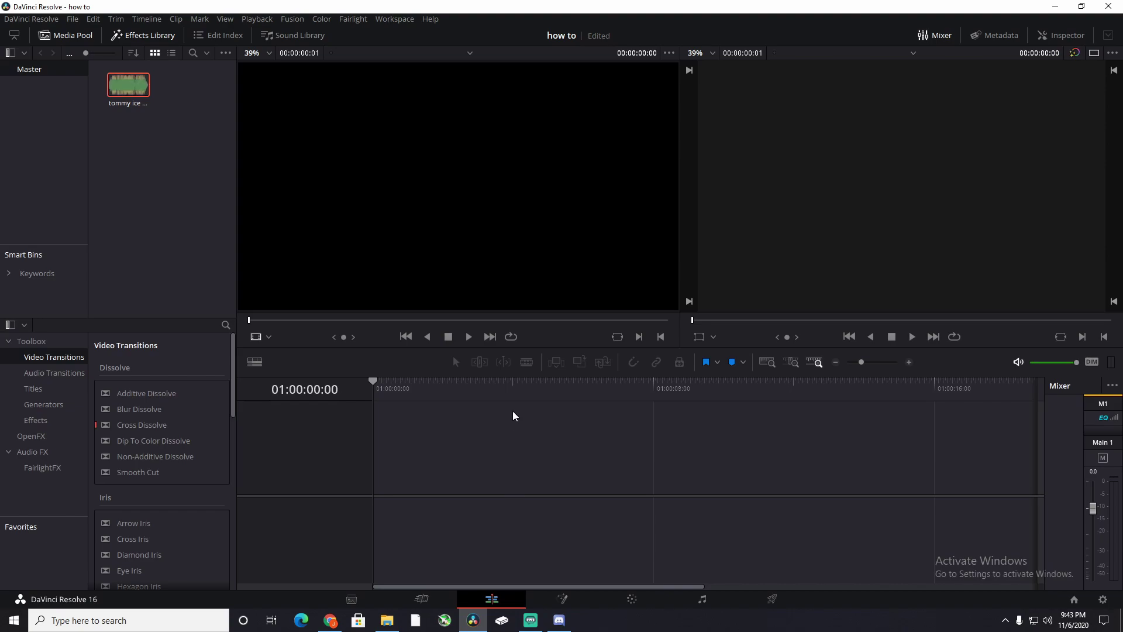
pyautogui.click(138, 89)
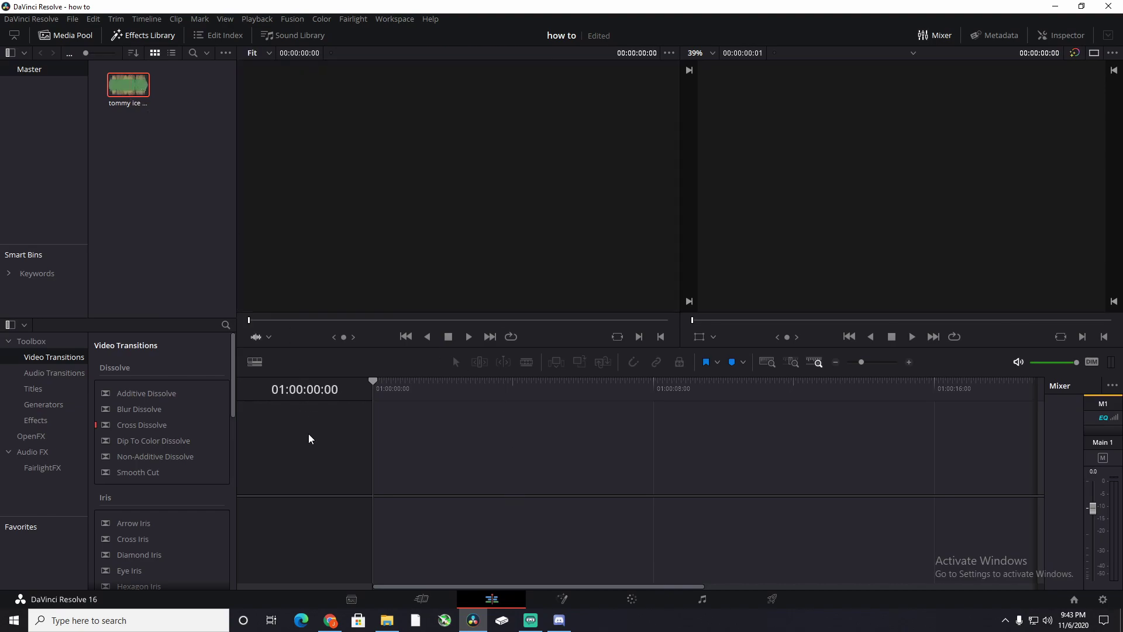
pyautogui.moveTo(134, 87); pyautogui.dragTo(377, 467)
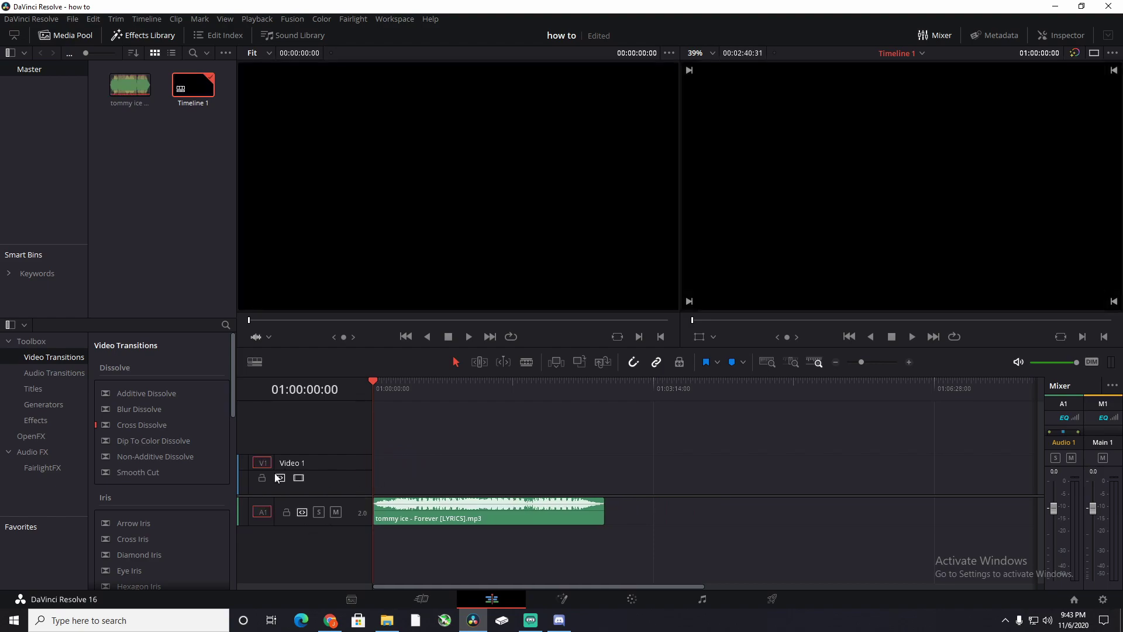
# Step: Add a stereo audio track to the timeline and move the song down to Audio 2
pyautogui.rightClick(302, 551)
pyautogui.click(283, 545)
pyautogui.rightClick(283, 545)
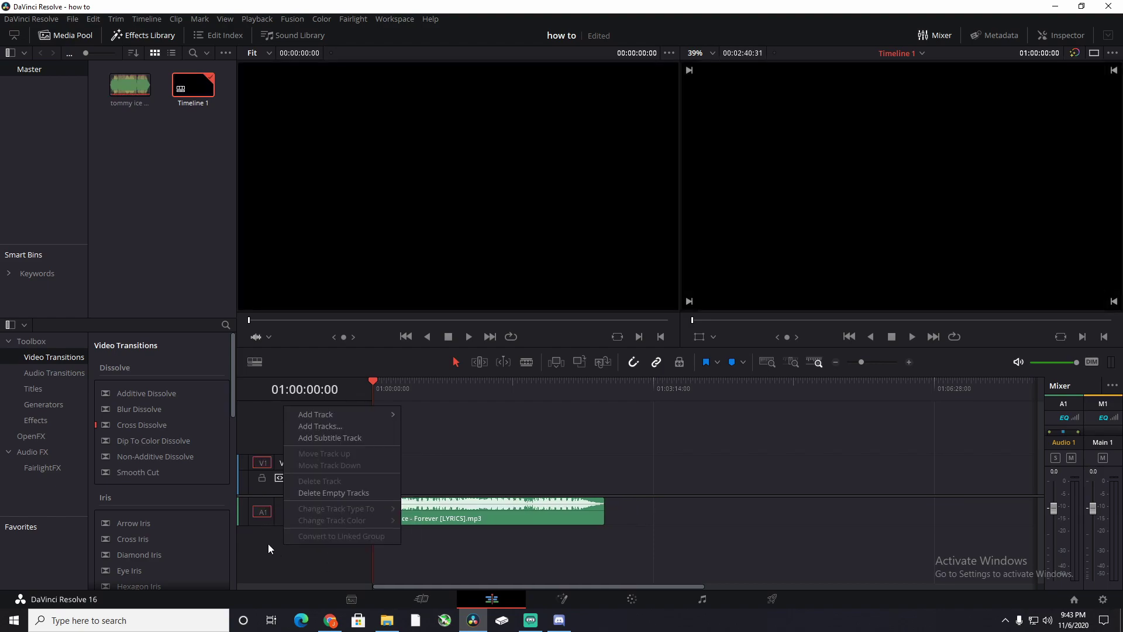
pyautogui.moveTo(325, 414)
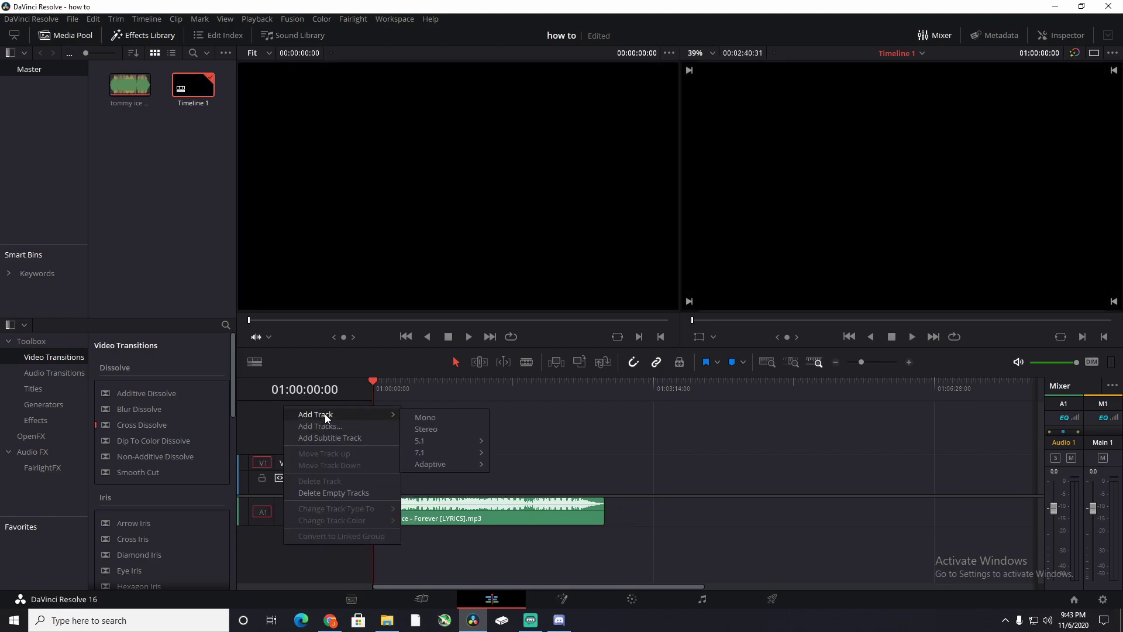
pyautogui.click(465, 430)
pyautogui.moveTo(420, 513); pyautogui.dragTo(420, 532)
pyautogui.click(421, 500)
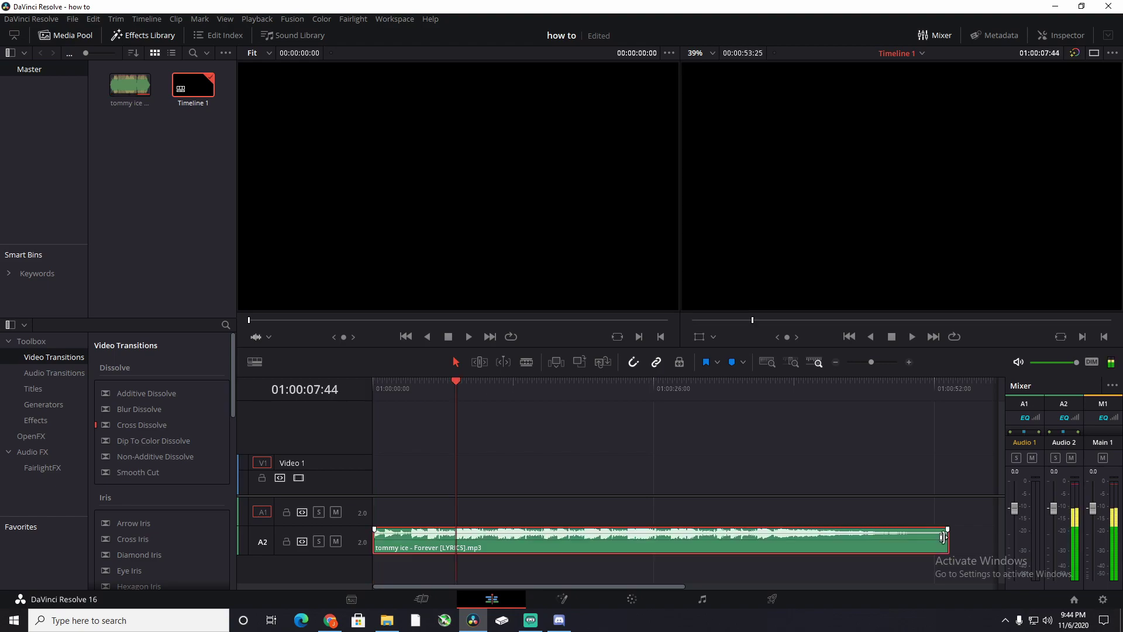
# Step: Trim the end of the song back to 01:00:07:44 and play the shortened clip from near its start
pyautogui.moveTo(943, 538); pyautogui.dragTo(453, 541)
pyautogui.moveTo(455, 386); pyautogui.dragTo(381, 404)
pyautogui.press('space')
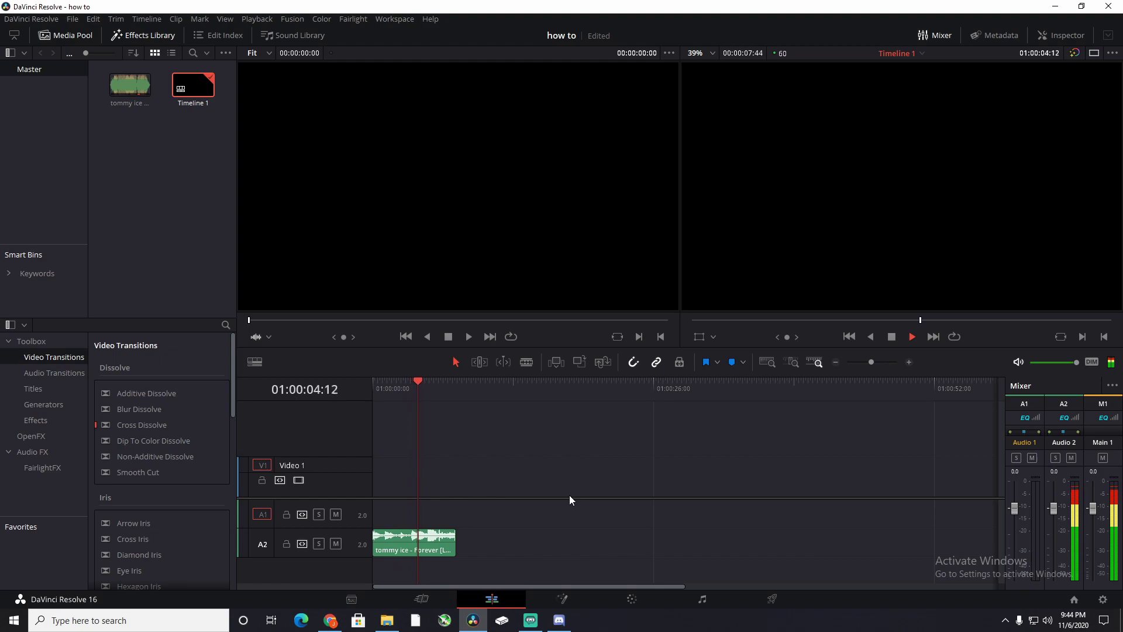
pyautogui.press('space')
# Step: Find the beat drop in the song and add a marker on the song clip at 01:00:05:05
pyautogui.click(451, 542)
pyautogui.click(878, 362)
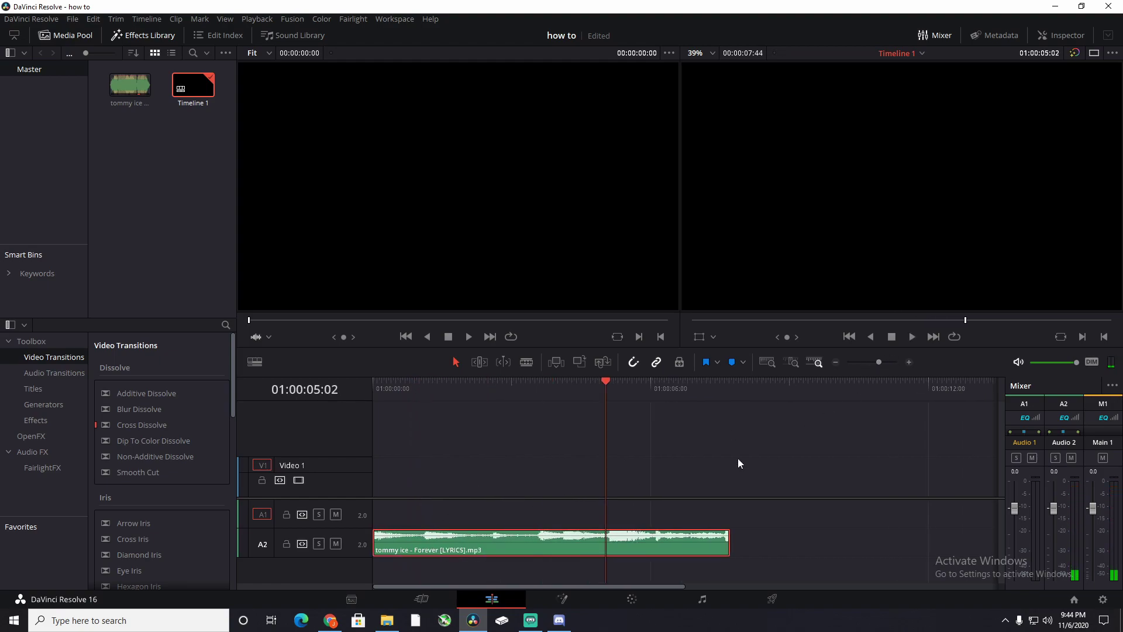
pyautogui.press('space')
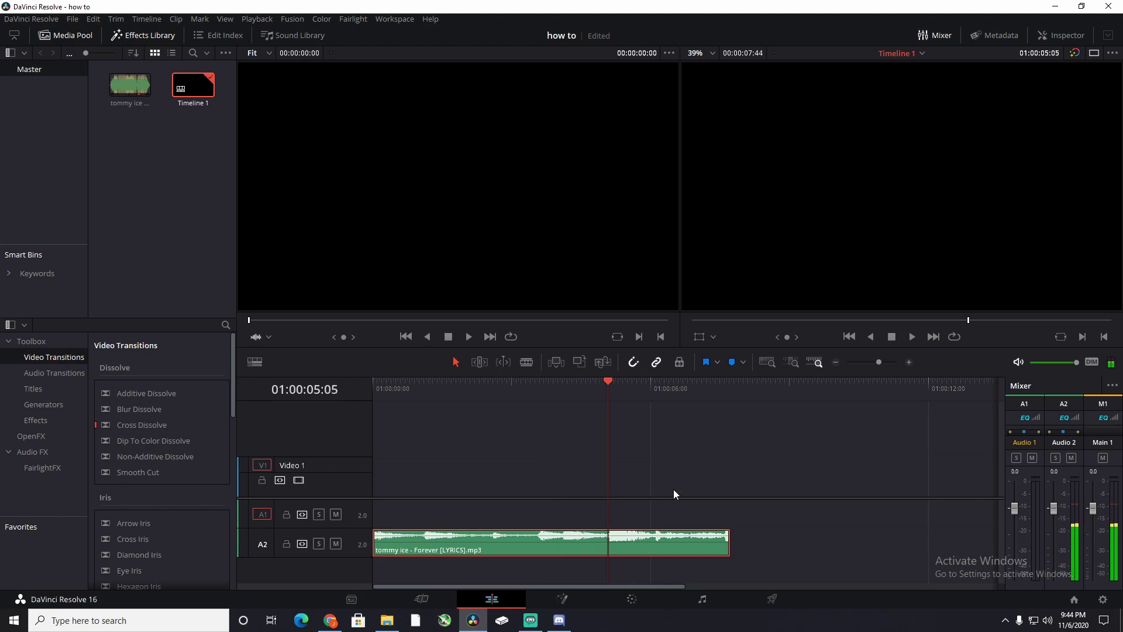
pyautogui.press('m')
pyautogui.click(650, 509)
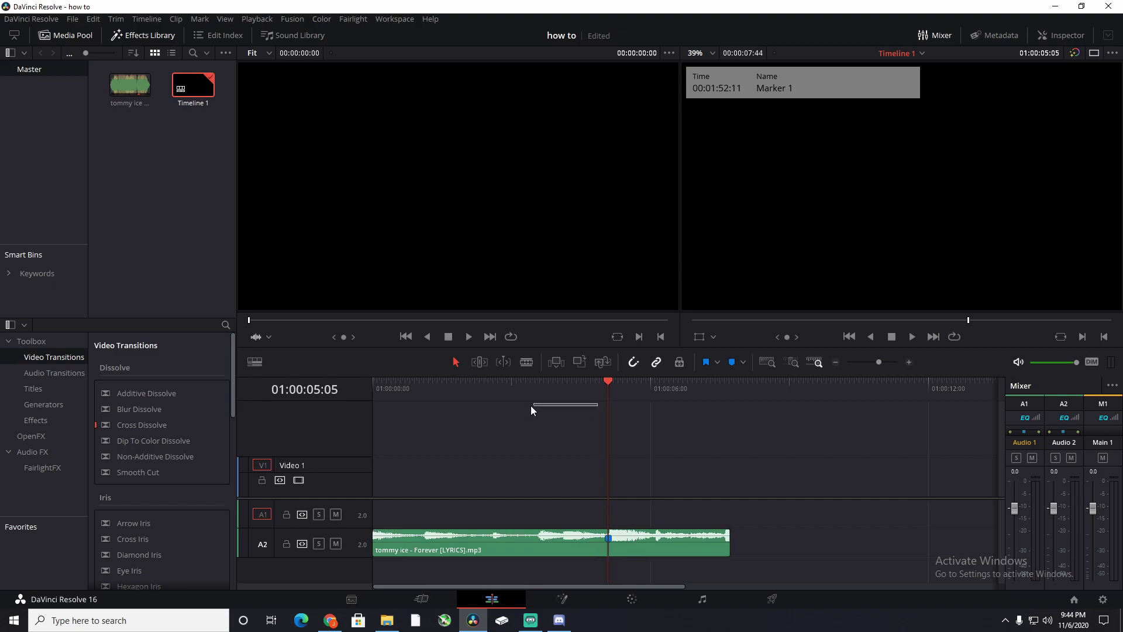
# Step: Play the song around the marker to check that it falls on the beat drop
pyautogui.click(570, 387)
pyautogui.press('space')
pyautogui.click(562, 386)
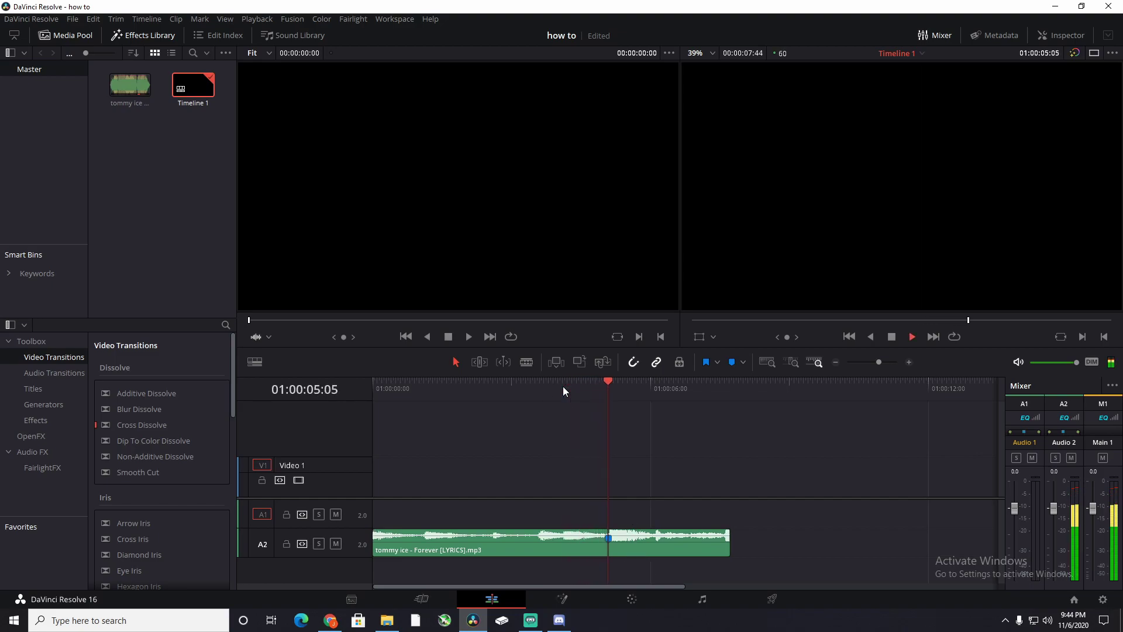
pyautogui.click(609, 380)
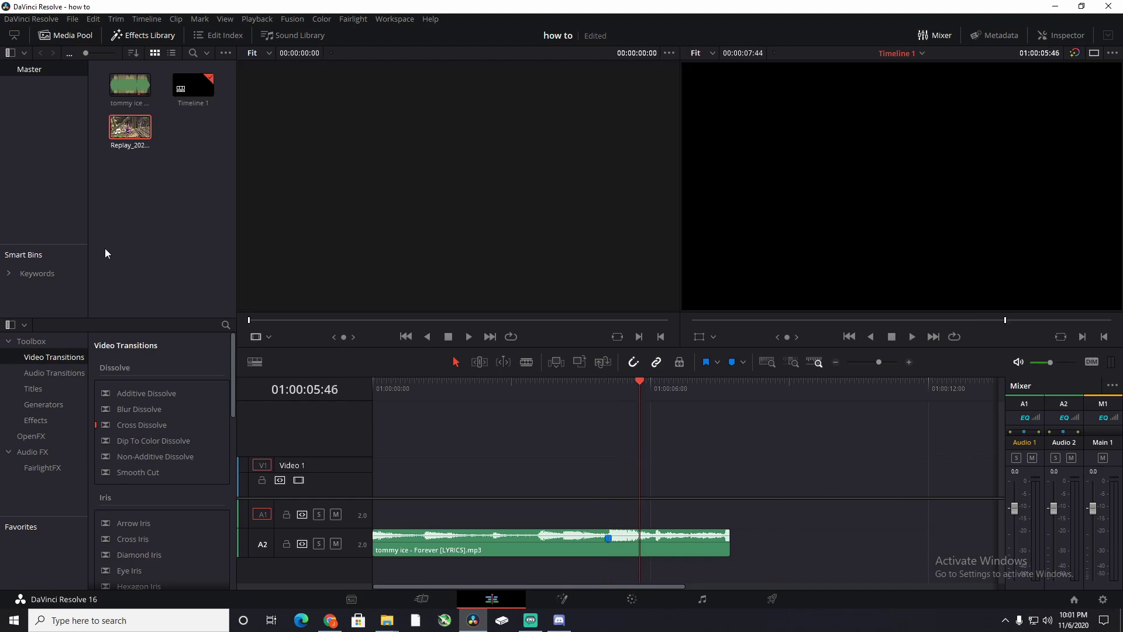
# Step: Place the Replay gameplay clip at the start of Video 1 and play through its later part to find the key moment
pyautogui.moveTo(130, 130); pyautogui.dragTo(381, 488)
pyautogui.moveTo(644, 397); pyautogui.dragTo(813, 406)
pyautogui.press('space')
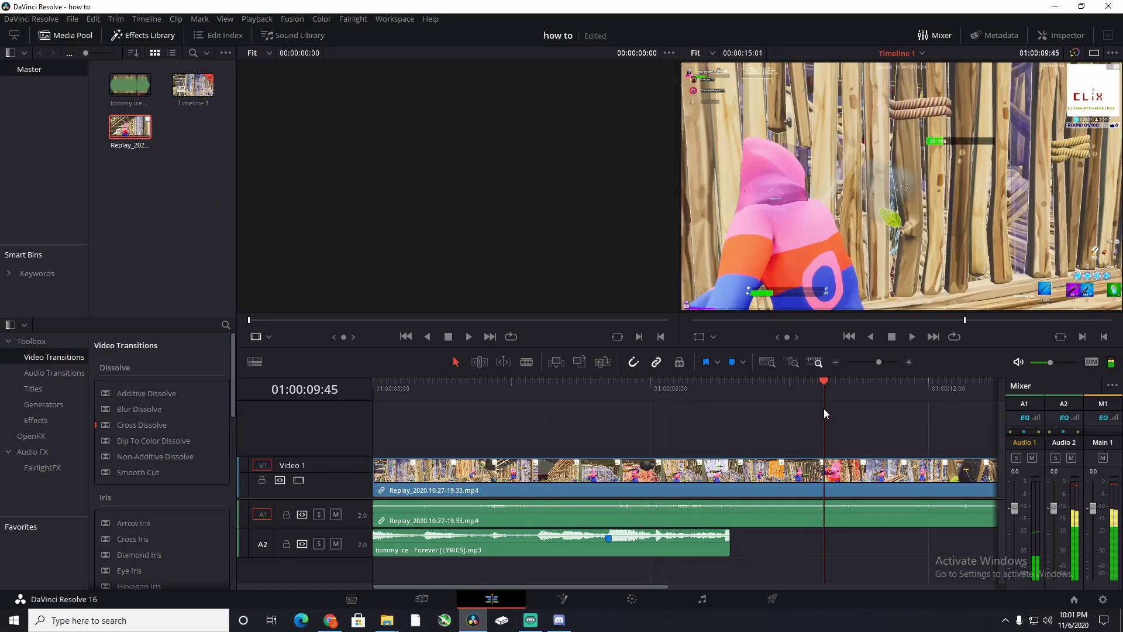
pyautogui.click(760, 387)
pyautogui.click(759, 387)
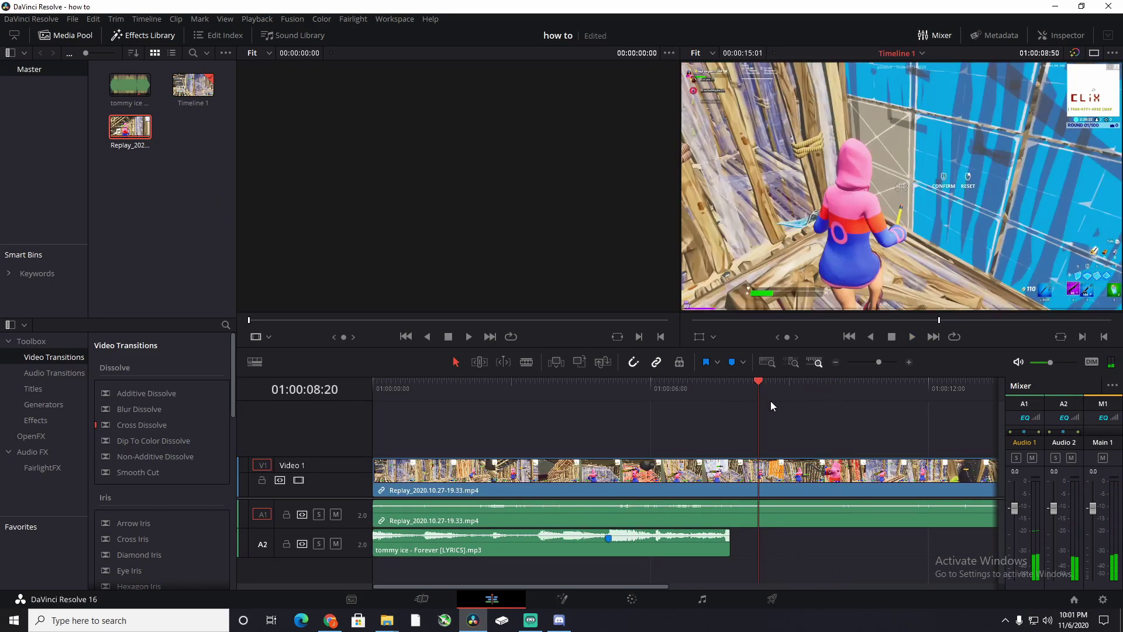
pyautogui.press('space')
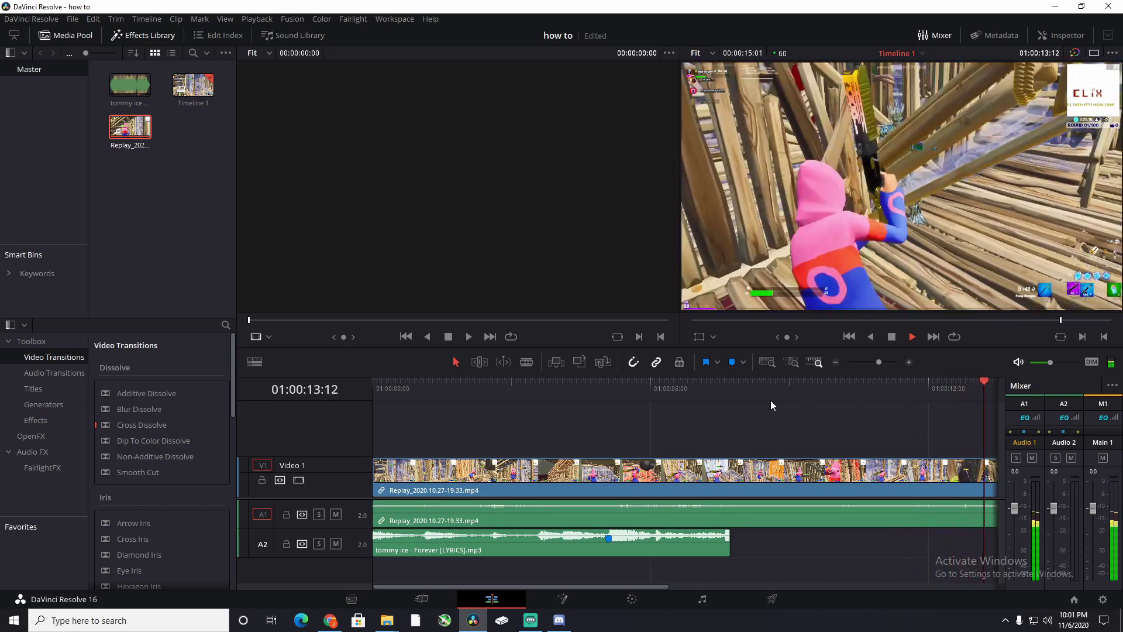
pyautogui.press('space')
# Step: Split the gameplay clip at 01:00:09:37 and delete the part before the cut
pyautogui.moveTo(710, 394); pyautogui.dragTo(504, 393)
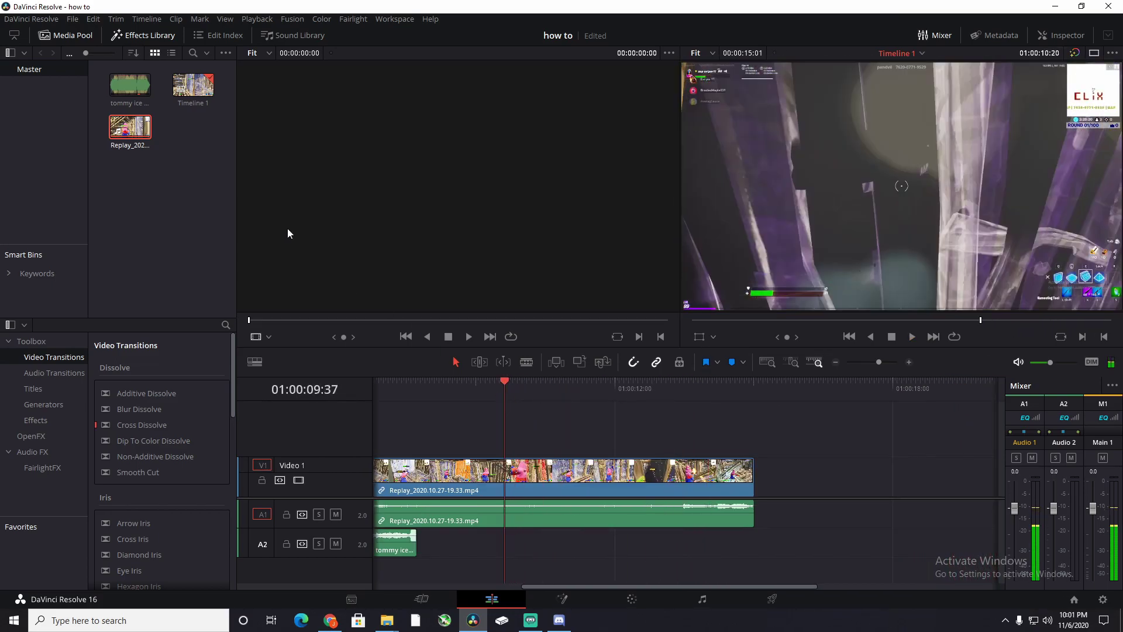
pyautogui.hotkey('ctrl', 'b')
pyautogui.click(470, 469)
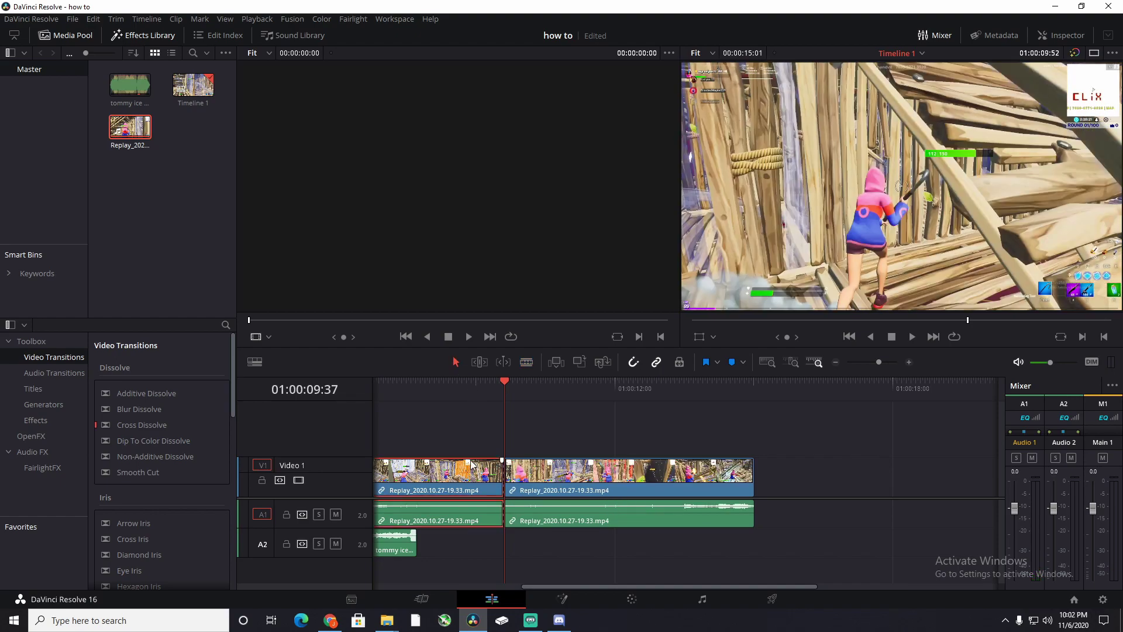
pyautogui.press('BackSpace')
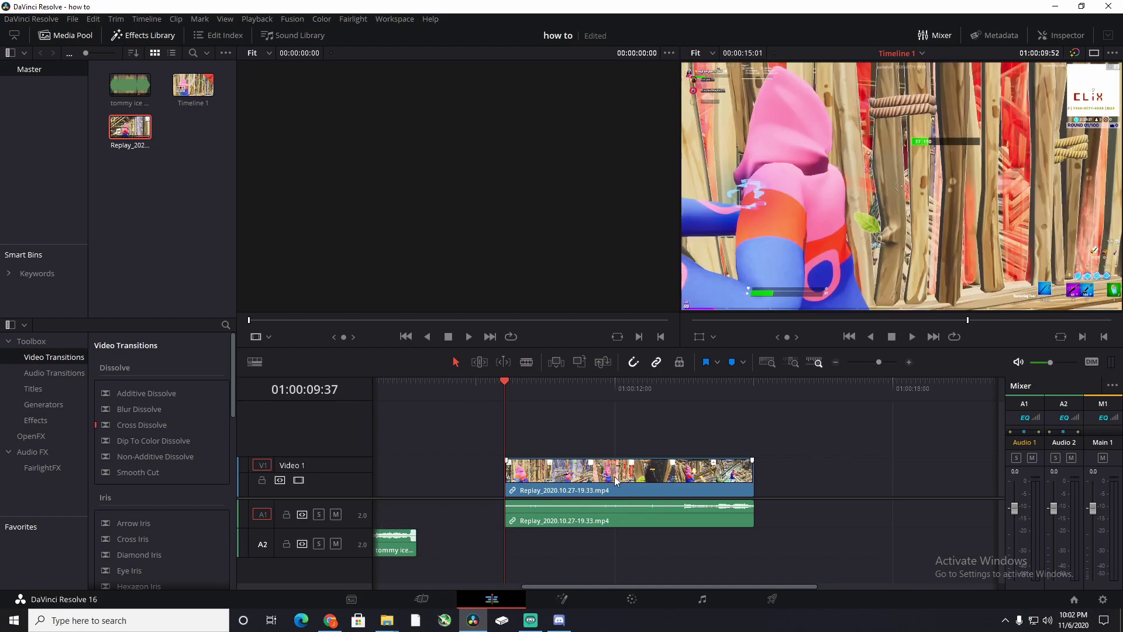
# Step: Move the remaining gameplay clip earlier so its 180-damage shot lines up with the song's beat marker at 01:00:05:05
pyautogui.moveTo(609, 476); pyautogui.dragTo(587, 466)
pyautogui.click(662, 392)
pyautogui.moveTo(662, 393); pyautogui.dragTo(659, 393)
pyautogui.moveTo(672, 486); pyautogui.dragTo(618, 479)
pyautogui.click(593, 393)
pyautogui.moveTo(593, 397); pyautogui.dragTo(608, 402)
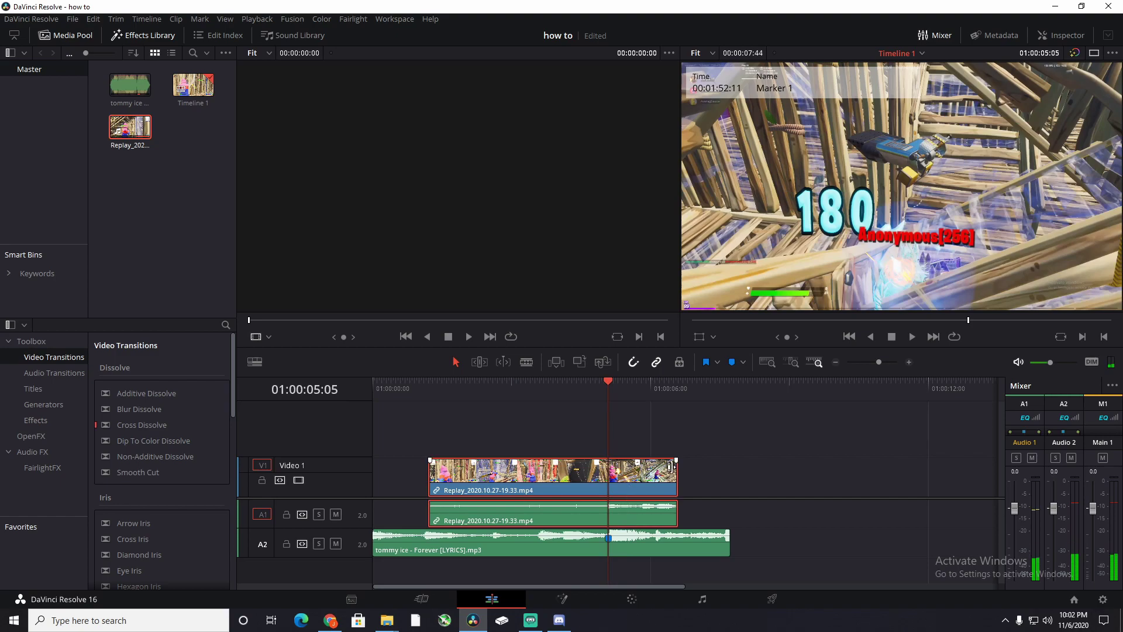
# Step: Show the Retime Curve of the gameplay clip on Video 1 and display its Retime Speed curve
pyautogui.rightClick(619, 478)
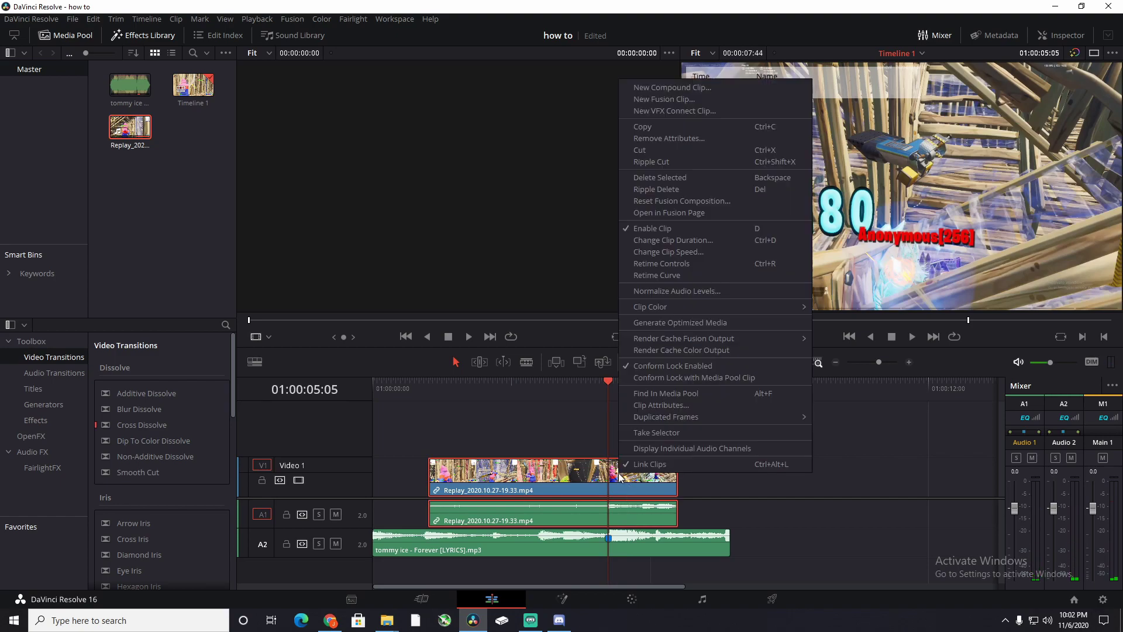
pyautogui.click(696, 277)
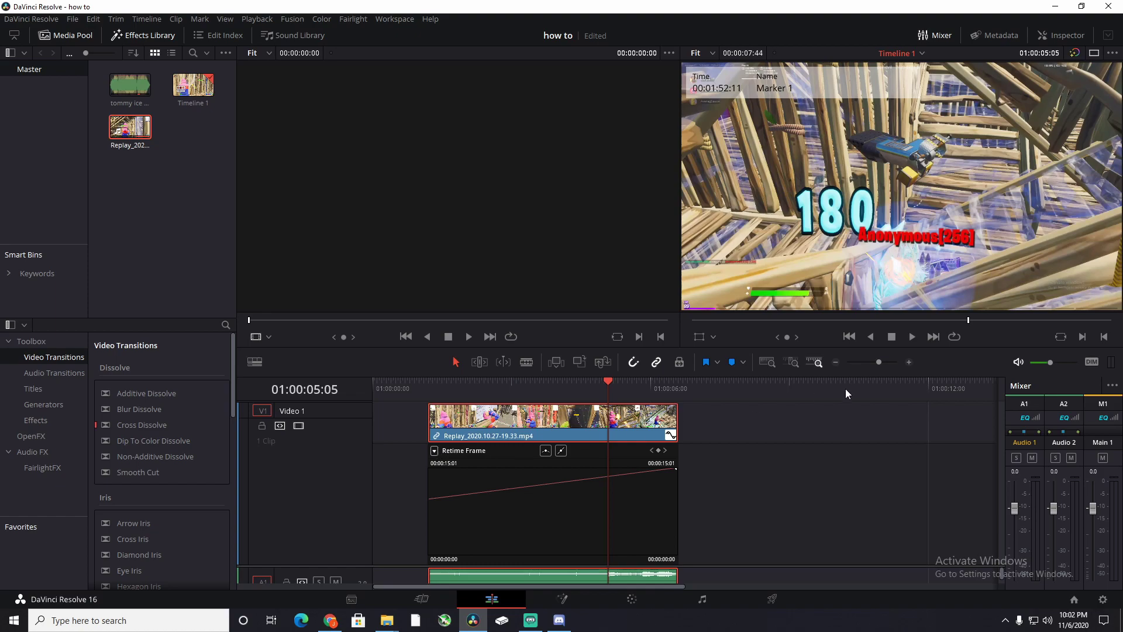
pyautogui.moveTo(885, 364); pyautogui.dragTo(877, 363)
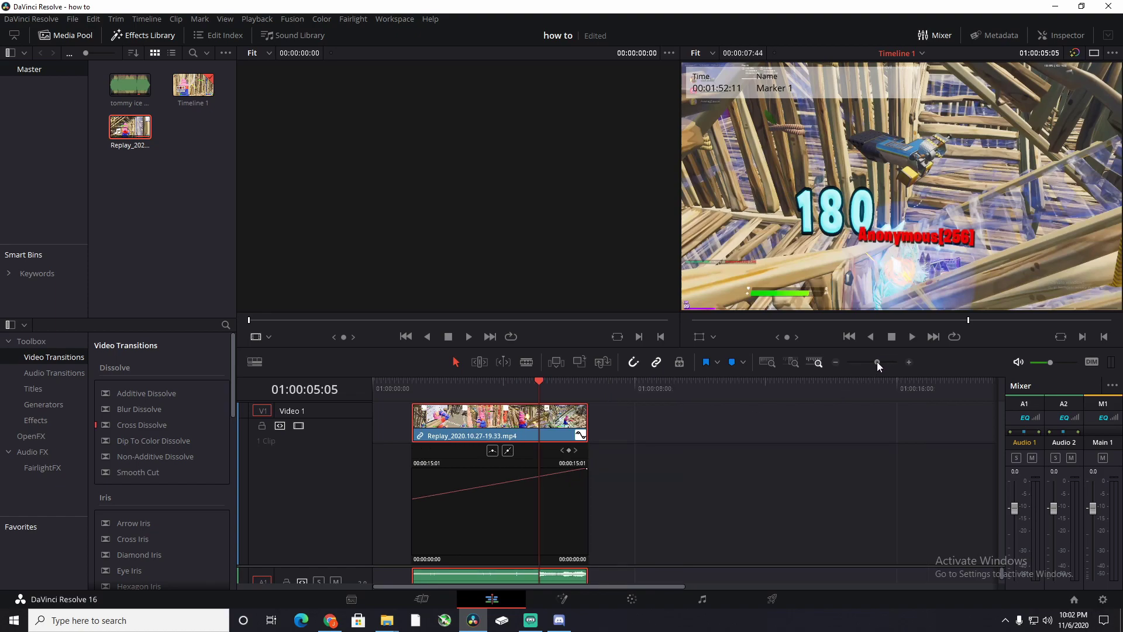
pyautogui.moveTo(876, 362); pyautogui.dragTo(881, 361)
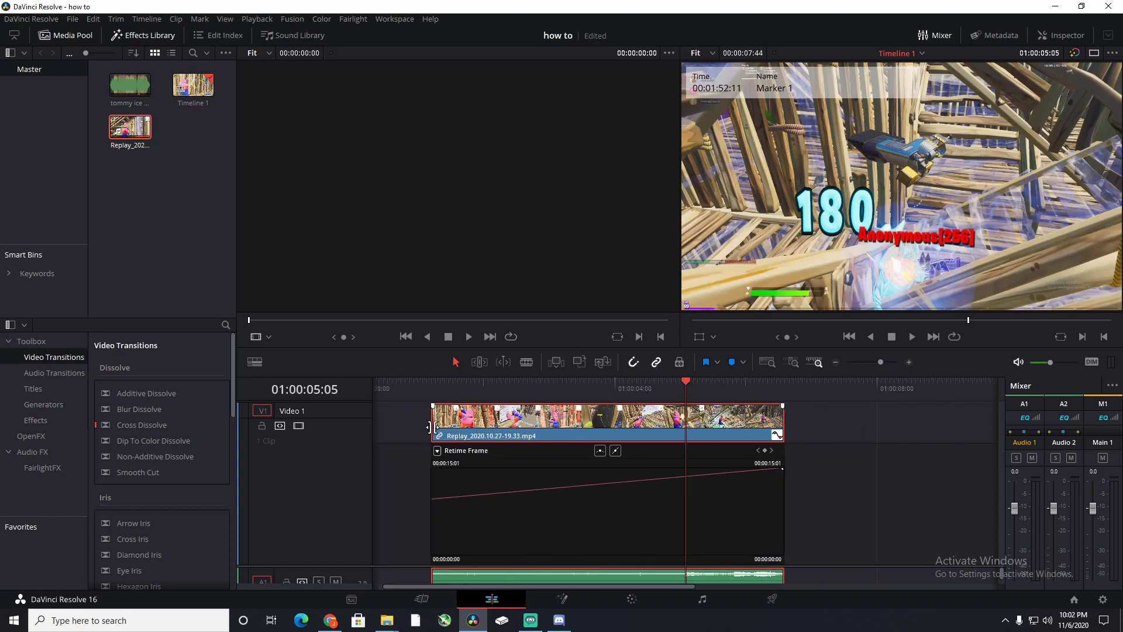
pyautogui.click(438, 451)
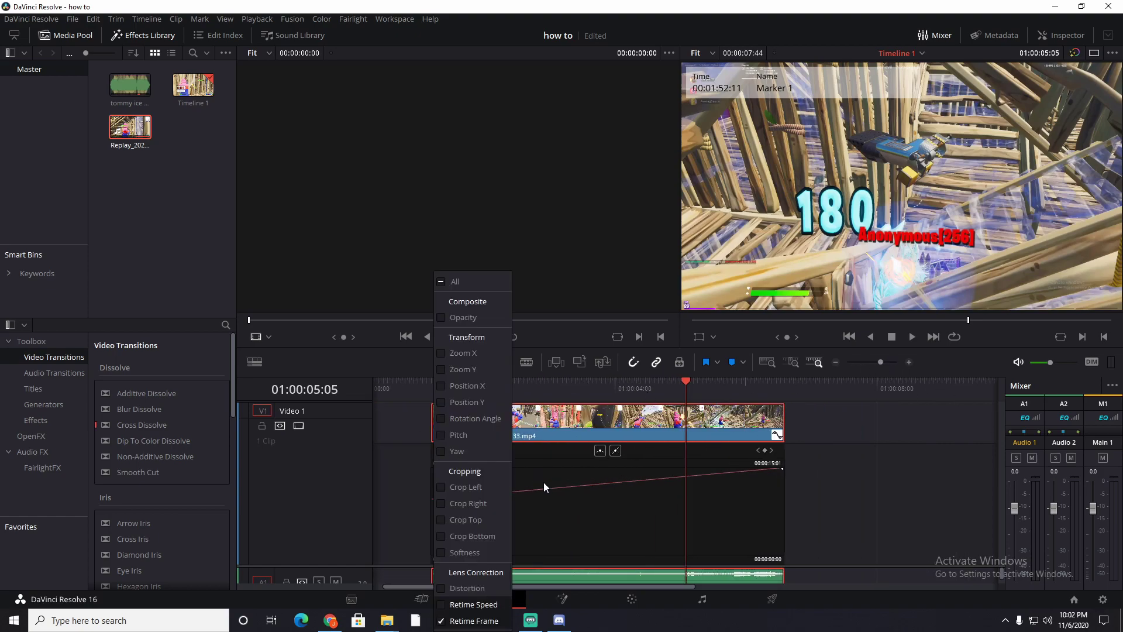
pyautogui.click(442, 606)
pyautogui.click(700, 512)
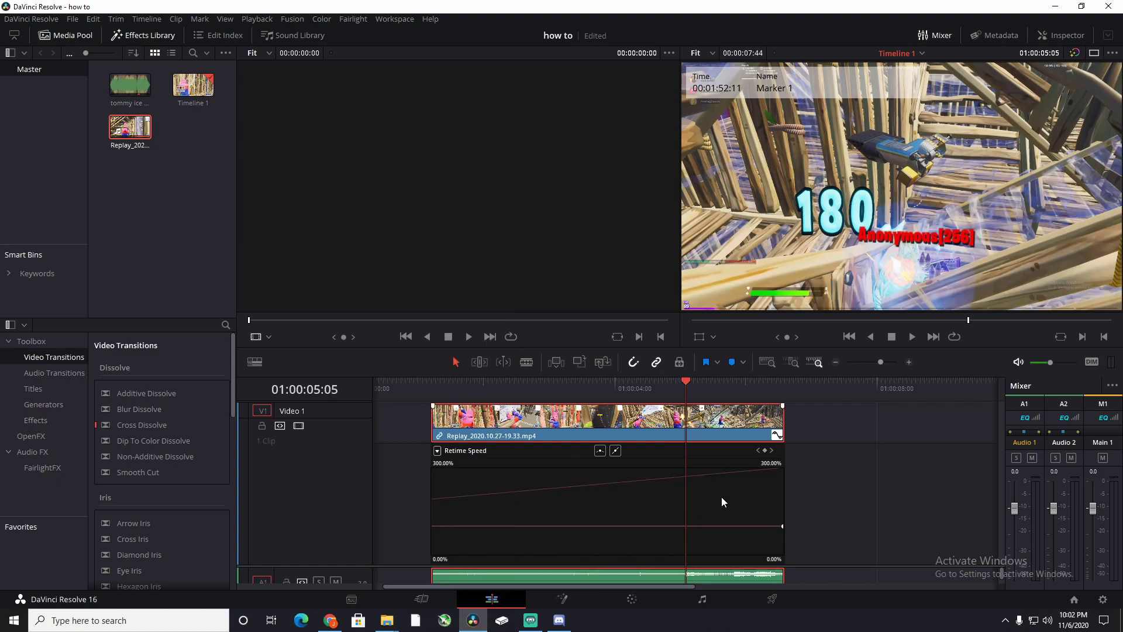
# Step: Add a speed keyframe to the gameplay clip at 01:00:05:02, where the 180-damage number starts to appear
pyautogui.press('Left')
pyautogui.press('Left')
pyautogui.press('Left')
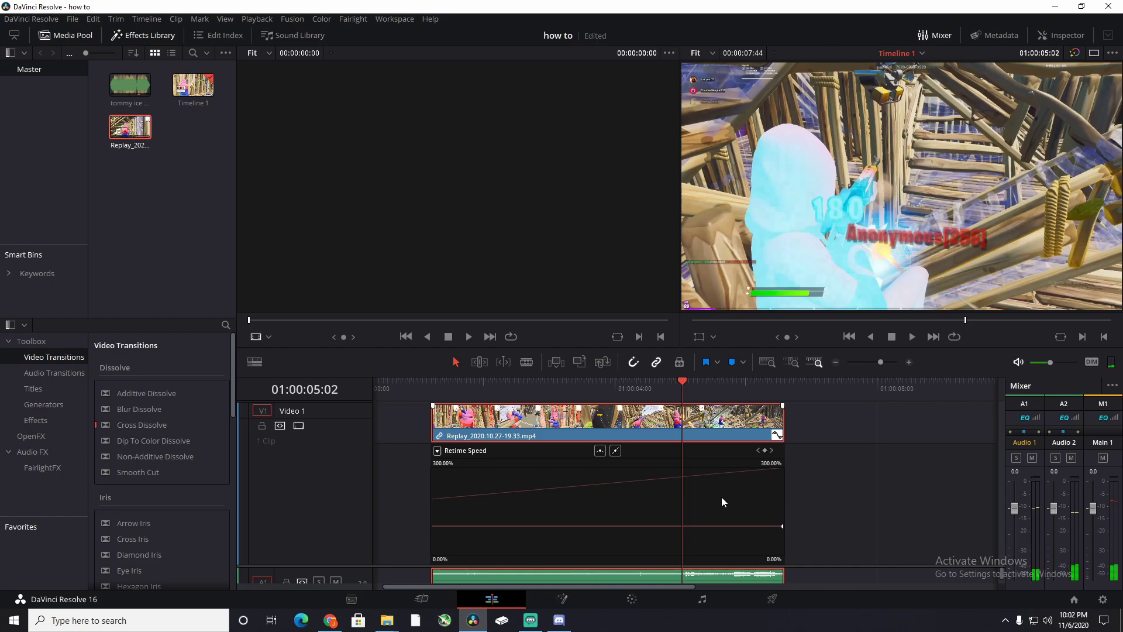
pyautogui.press('Left')
pyautogui.press('Right')
pyautogui.click(764, 451)
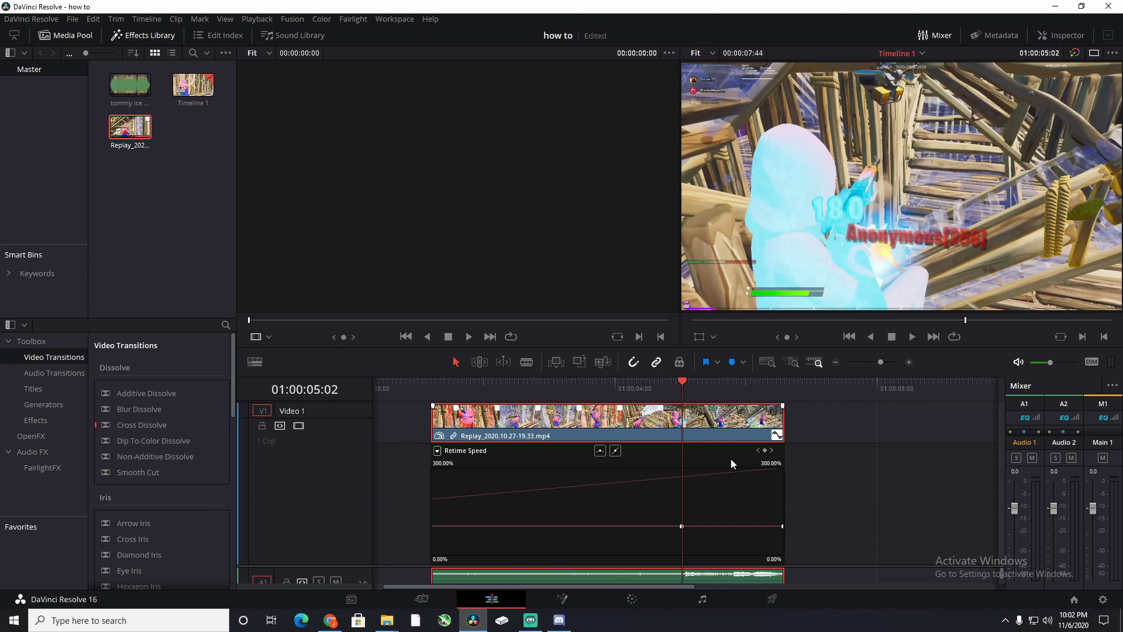
# Step: Add a second speed keyframe at 01:00:04:54 and raise the clip's speed between the two keyframes
pyautogui.press('Left')
pyautogui.press('Left')
pyautogui.press('Left')
pyautogui.press('Left')
pyautogui.press('Left')
pyautogui.press('Left')
pyautogui.press('Left')
pyautogui.press('Left')
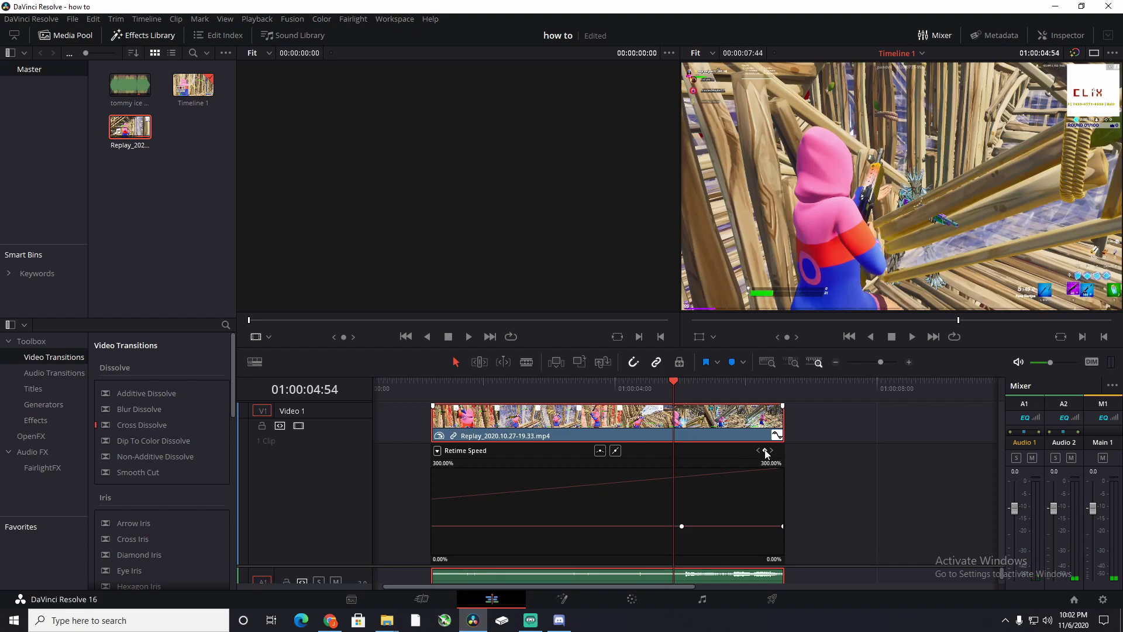
pyautogui.moveTo(681, 526); pyautogui.dragTo(677, 498)
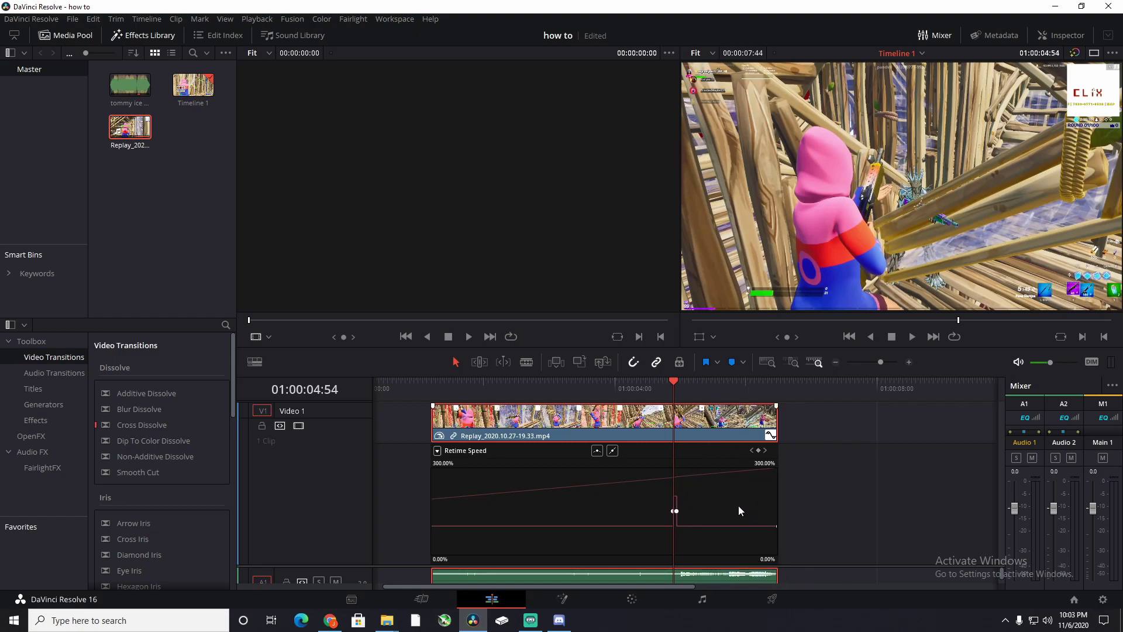
# Step: Add a speed keyframe at 01:00:05:52 and lower the speed of the section following the shot to slow motion
pyautogui.press('space')
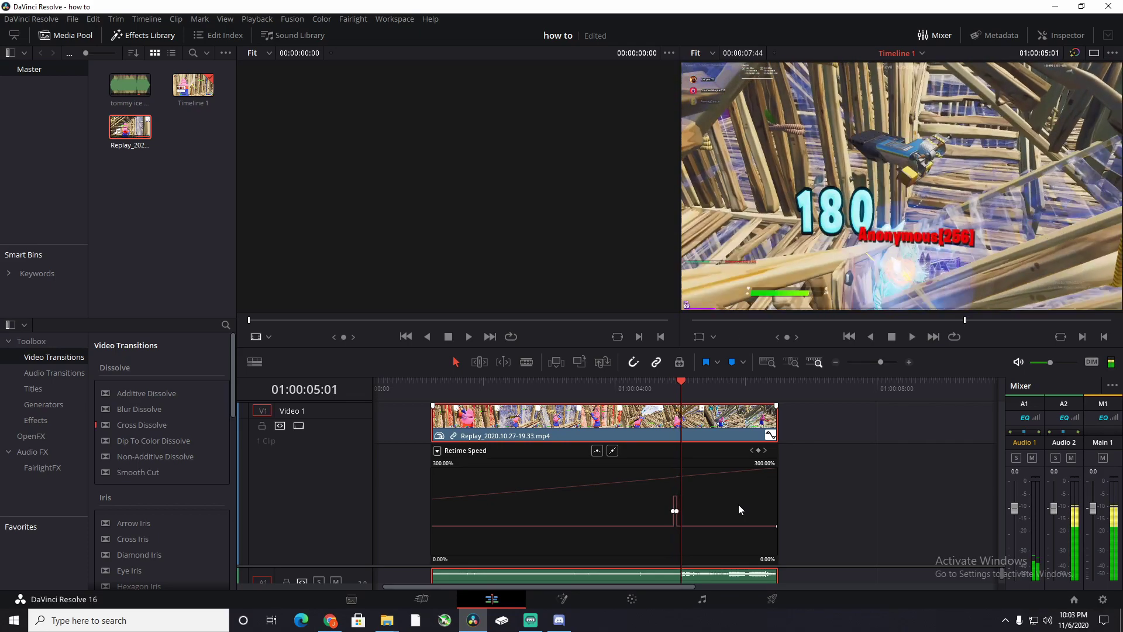
pyautogui.press('space')
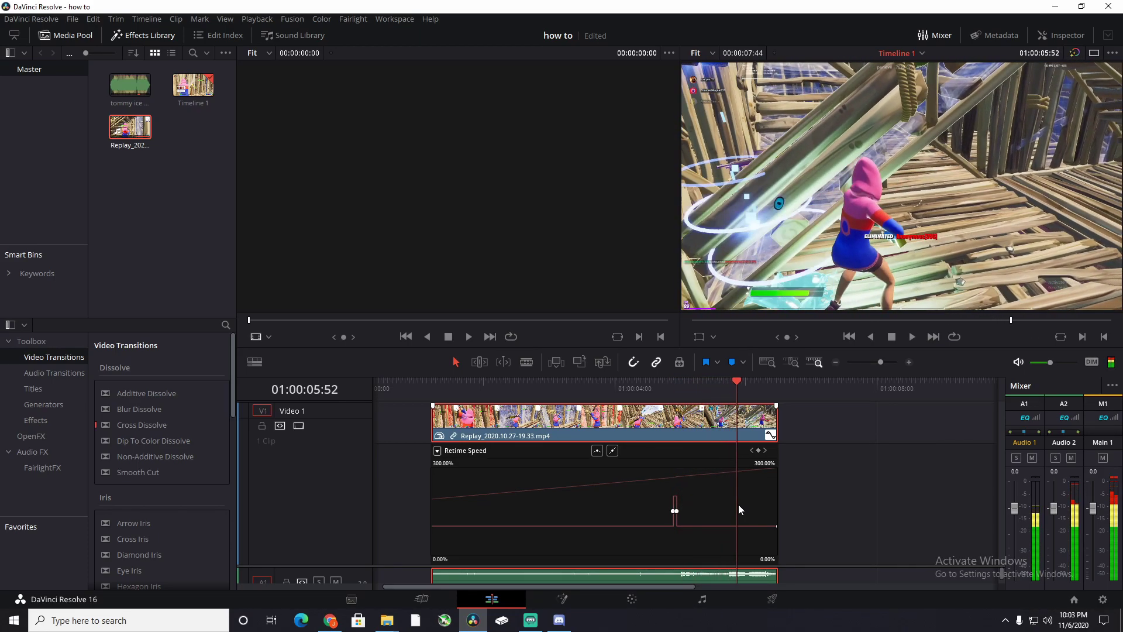
pyautogui.click(758, 450)
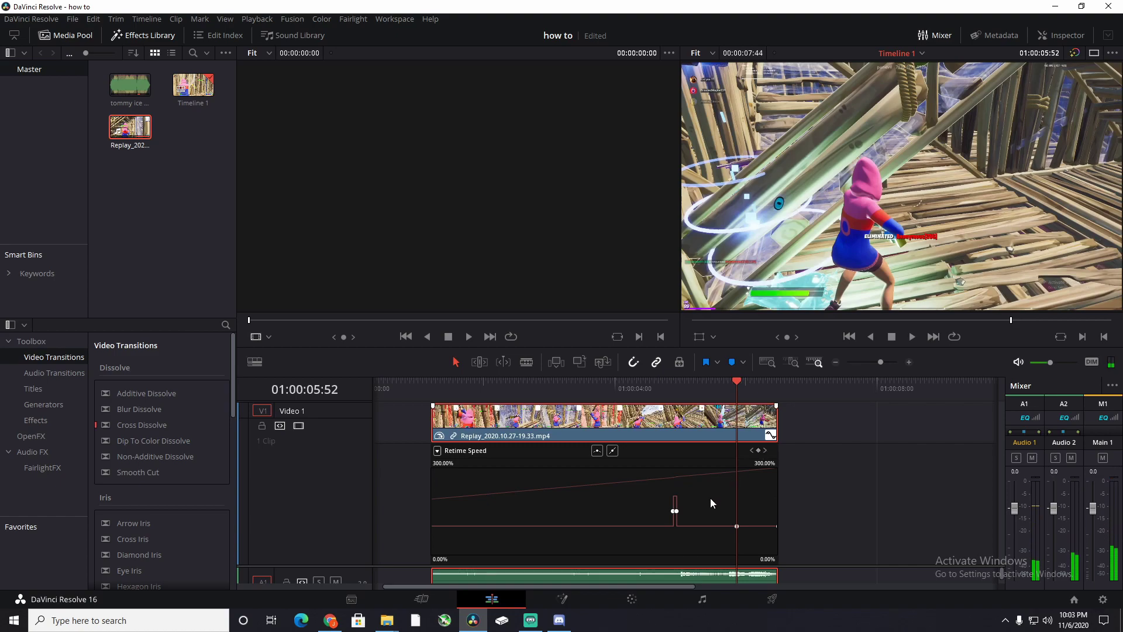
pyautogui.moveTo(707, 526); pyautogui.dragTo(720, 595)
# Step: Play through the retimed section from before the shot to check the speed ramp against the song
pyautogui.moveTo(641, 390); pyautogui.dragTo(588, 386)
pyautogui.press('space')
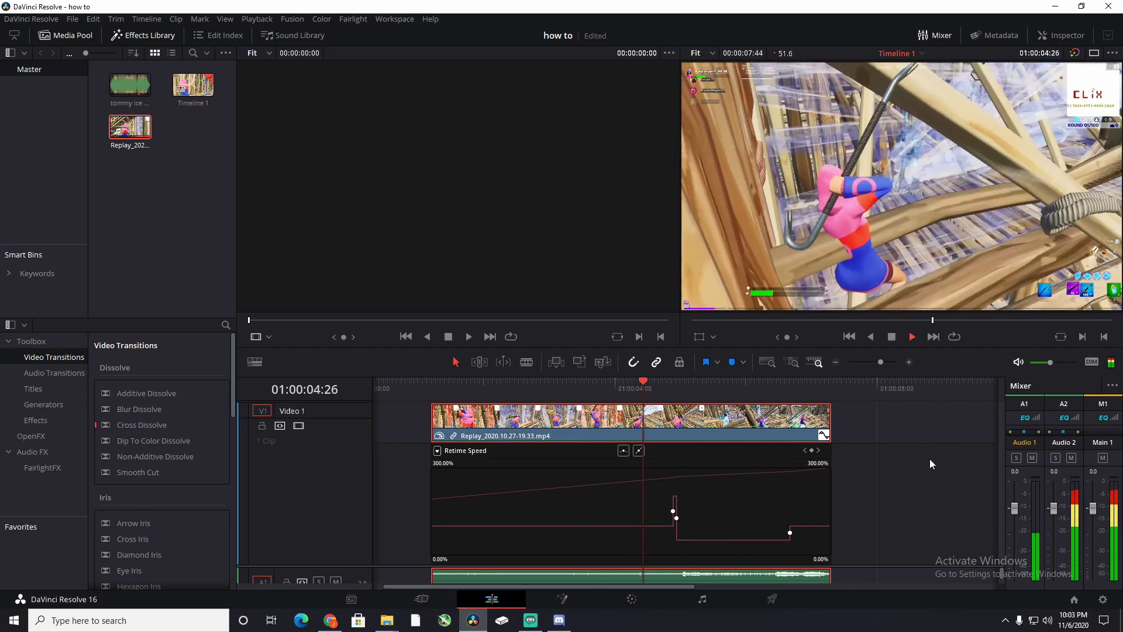
pyautogui.moveTo(693, 387); pyautogui.dragTo(616, 395)
pyautogui.press('space')
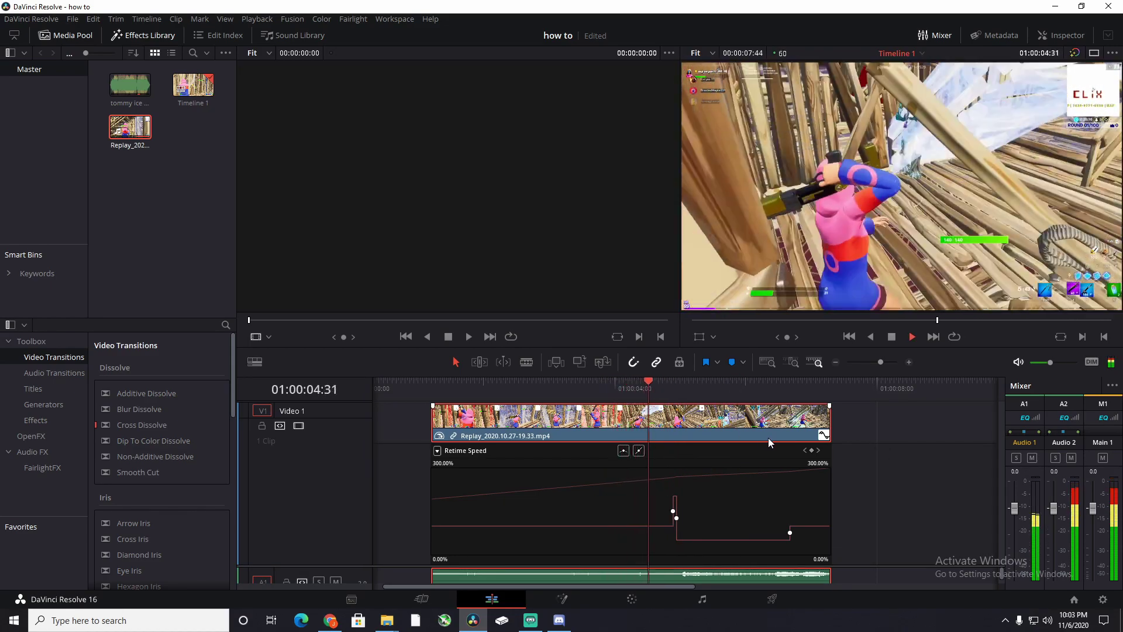
# Step: Mark the gunshot frame at 01:00:04:56 on the gameplay clip and move the clip so this marker aligns with the song's beat marker
pyautogui.moveTo(709, 388); pyautogui.dragTo(675, 393)
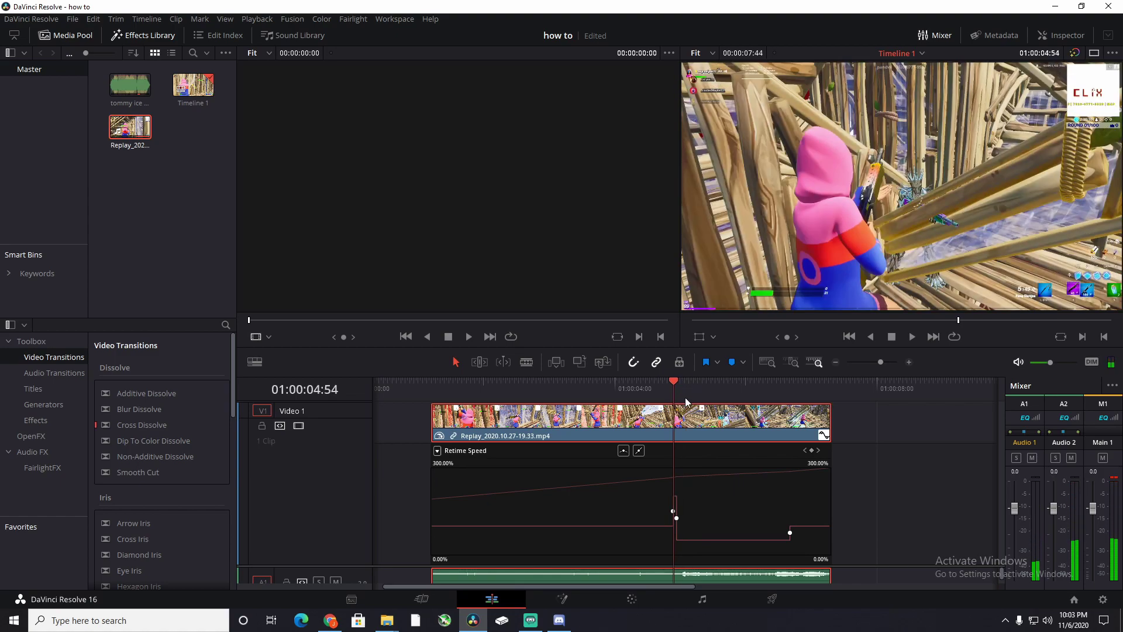
pyautogui.press('Right')
pyautogui.press('Right')
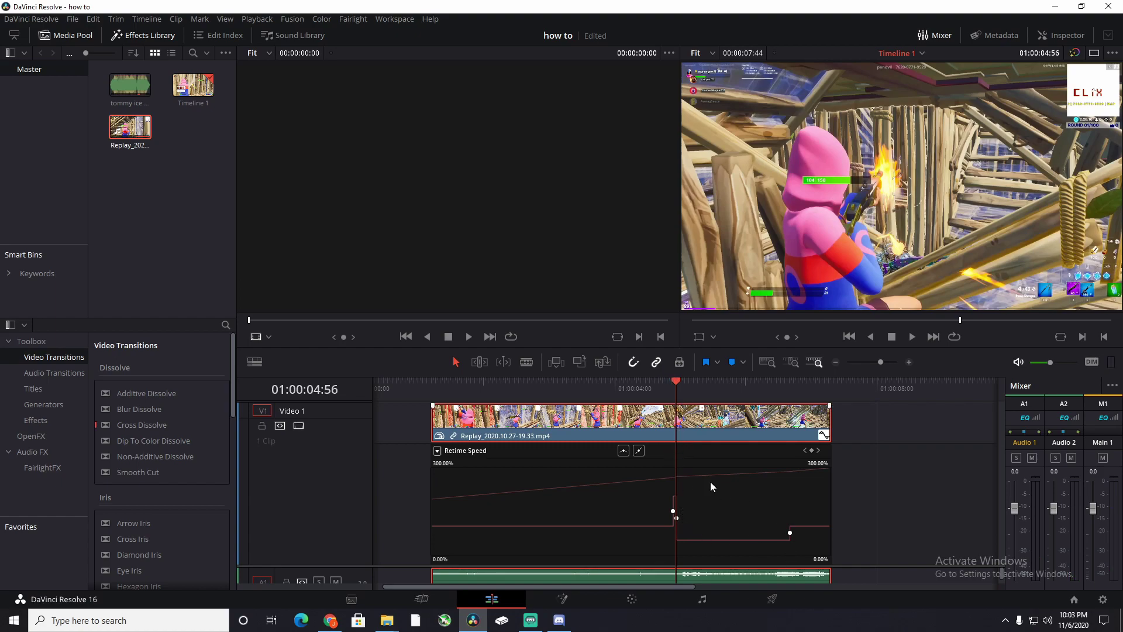
pyautogui.press('m')
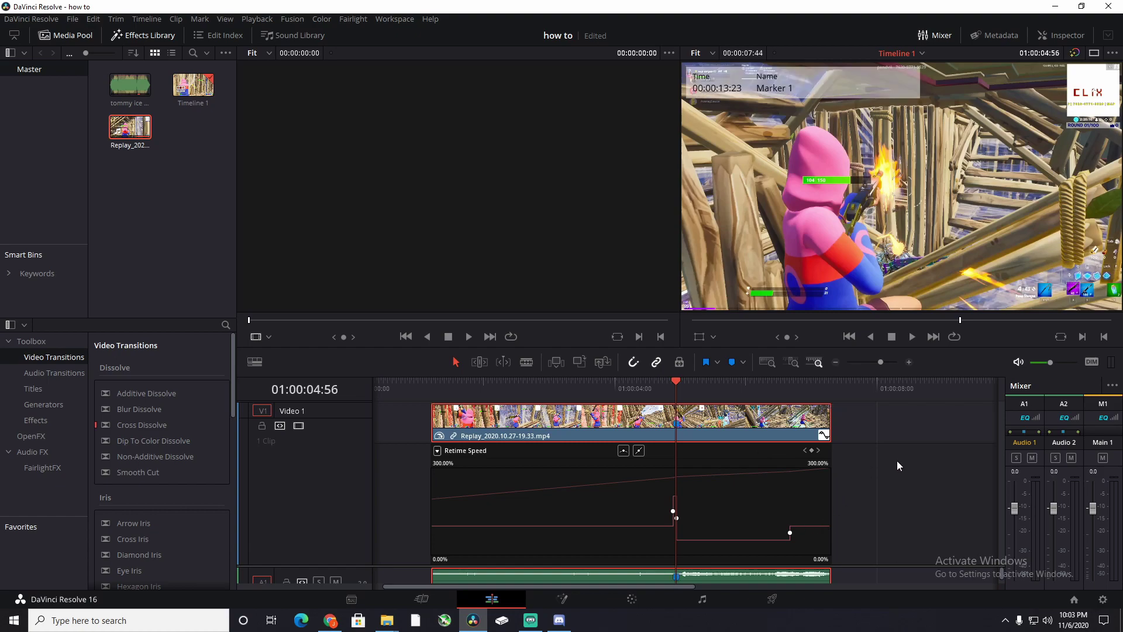
pyautogui.moveTo(881, 370); pyautogui.dragTo(878, 366)
pyautogui.moveTo(623, 432); pyautogui.dragTo(629, 432)
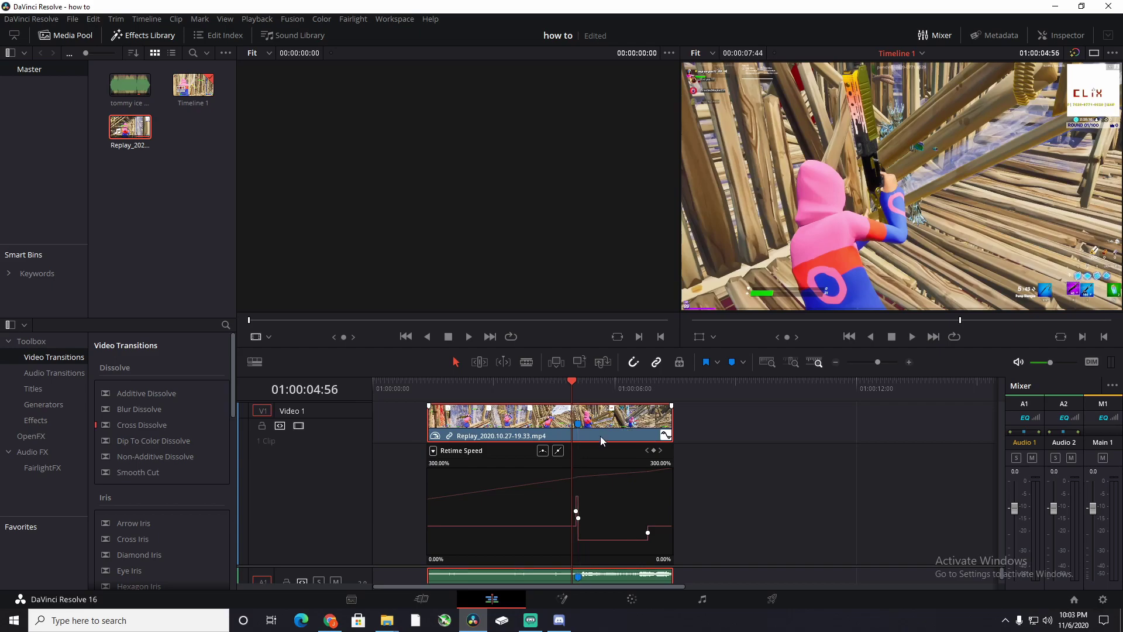
# Step: Play across the aligned markers to check the shot's sync, and return the playhead to 01:00:05:05
pyautogui.click(541, 384)
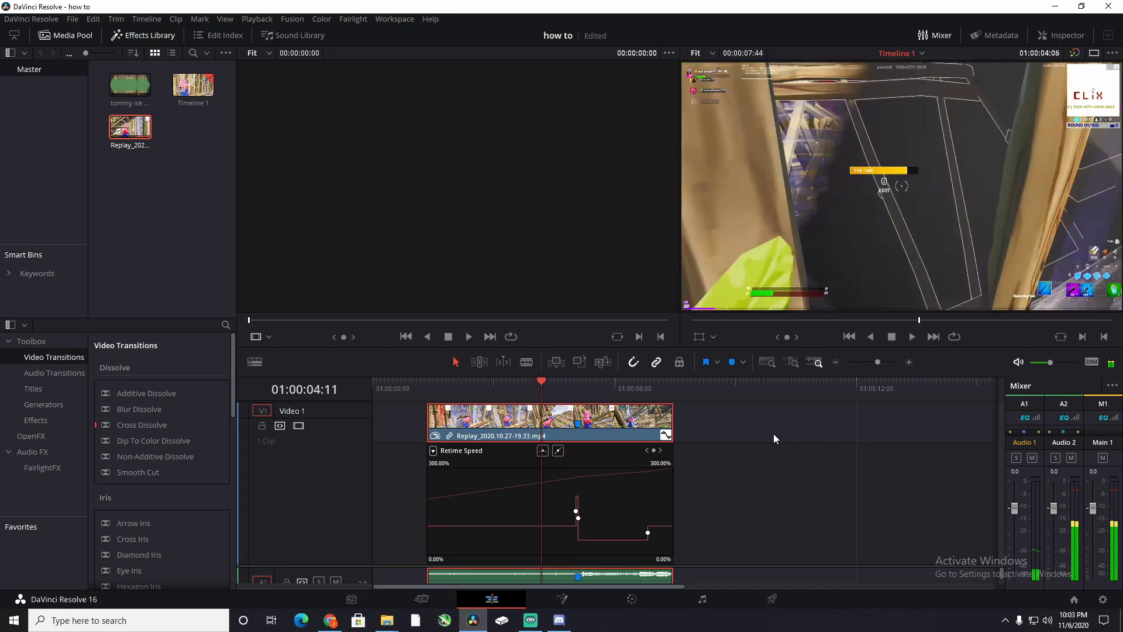
pyautogui.press('space')
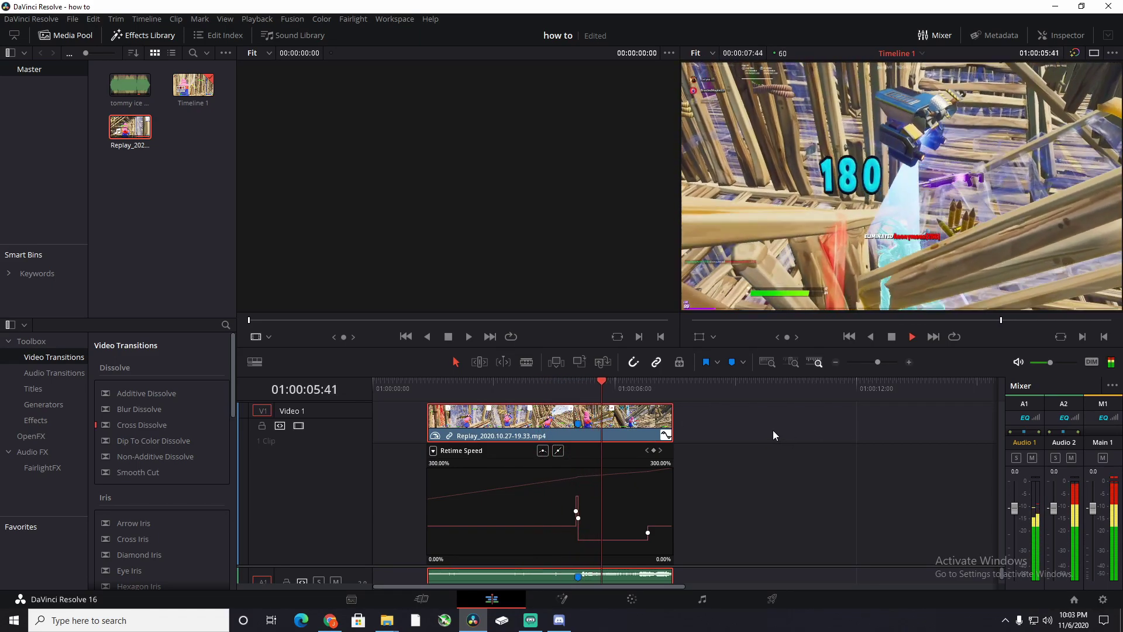
pyautogui.moveTo(615, 384); pyautogui.dragTo(578, 384)
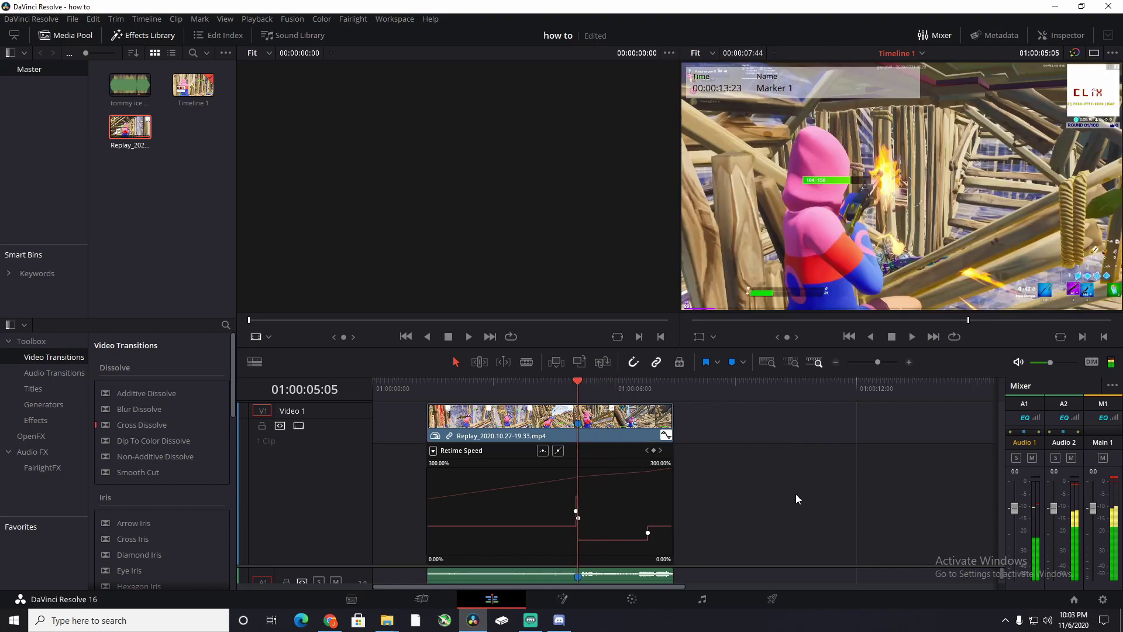
# Step: Lower the volume of the gameplay clip's audio on track A1 using the Cut page's clip audio controls, and return to the Edit page
pyautogui.click(424, 601)
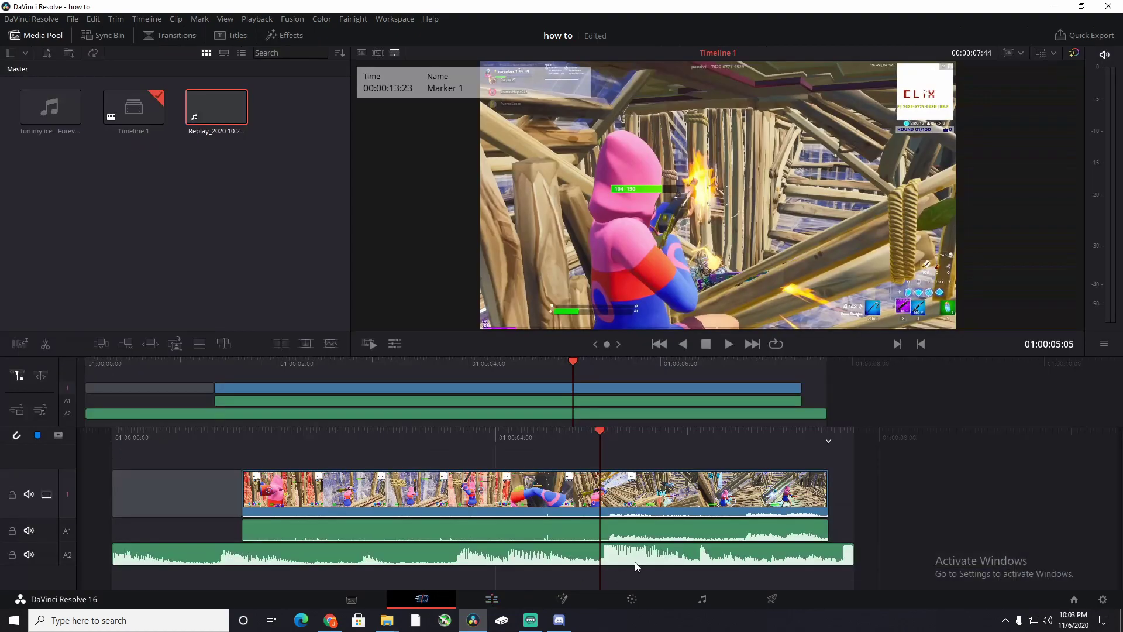
pyautogui.rightClick(661, 491)
pyautogui.click(661, 491)
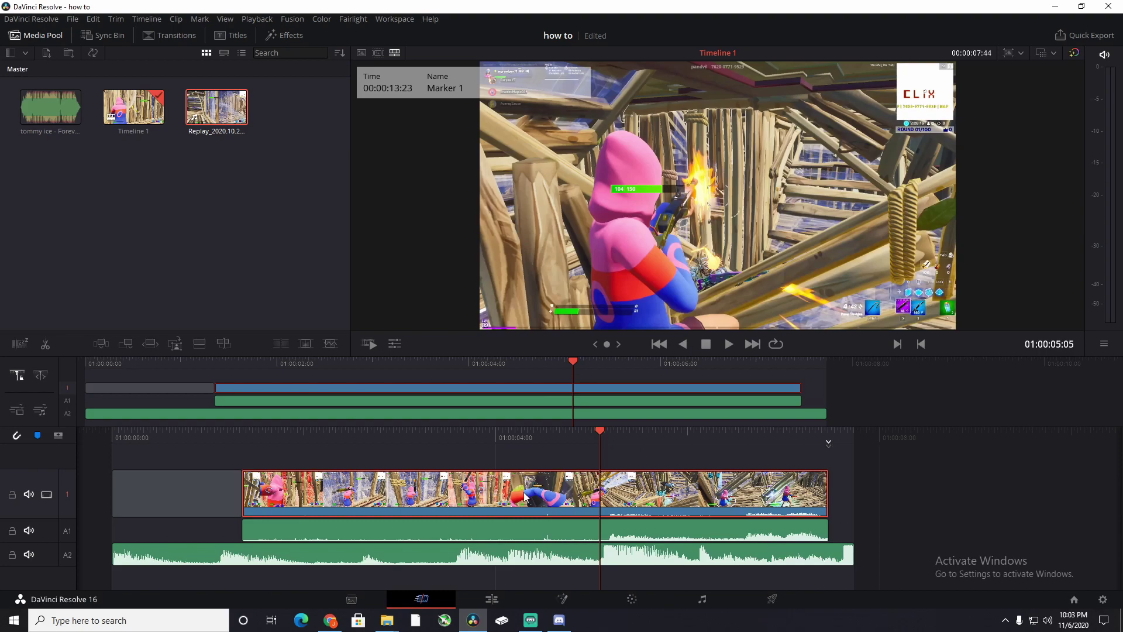
pyautogui.click(604, 522)
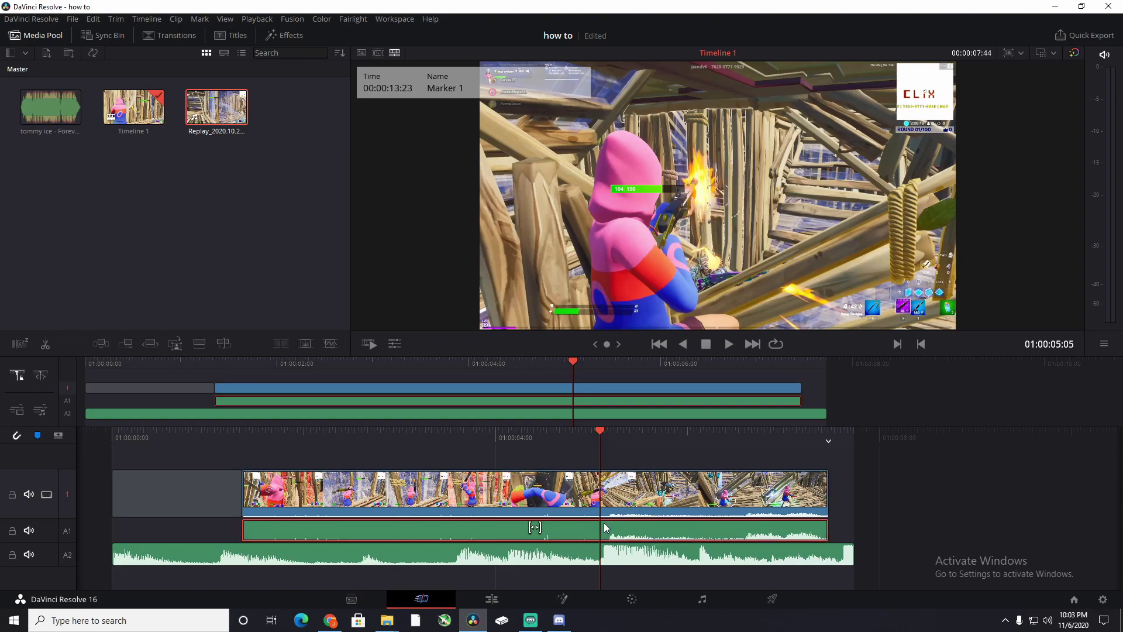
pyautogui.click(396, 344)
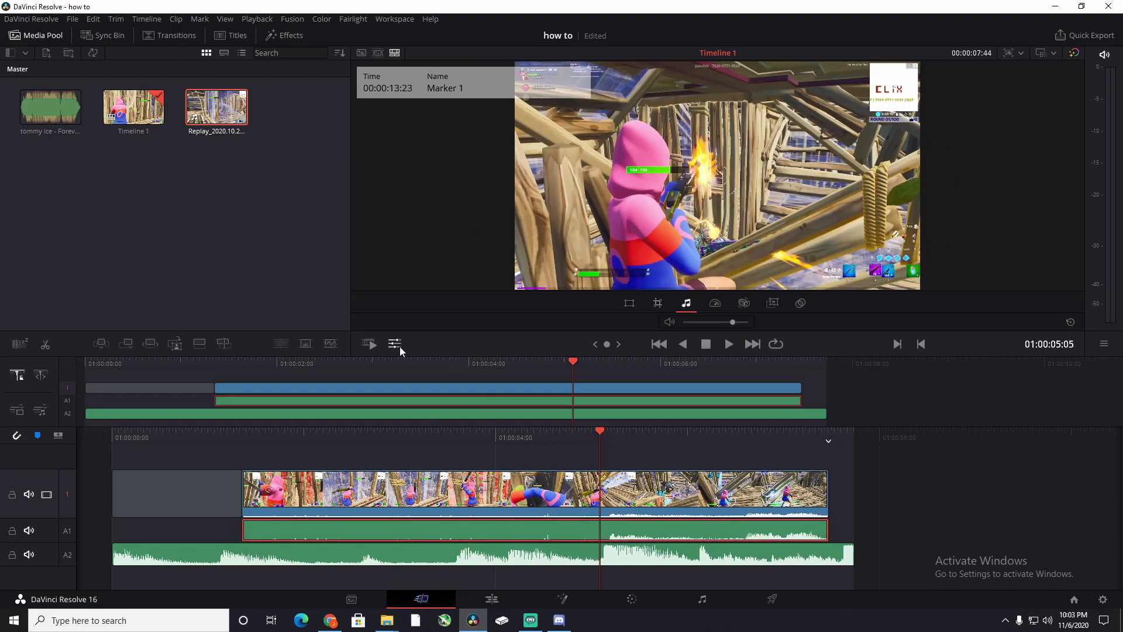
pyautogui.moveTo(733, 323); pyautogui.dragTo(723, 323)
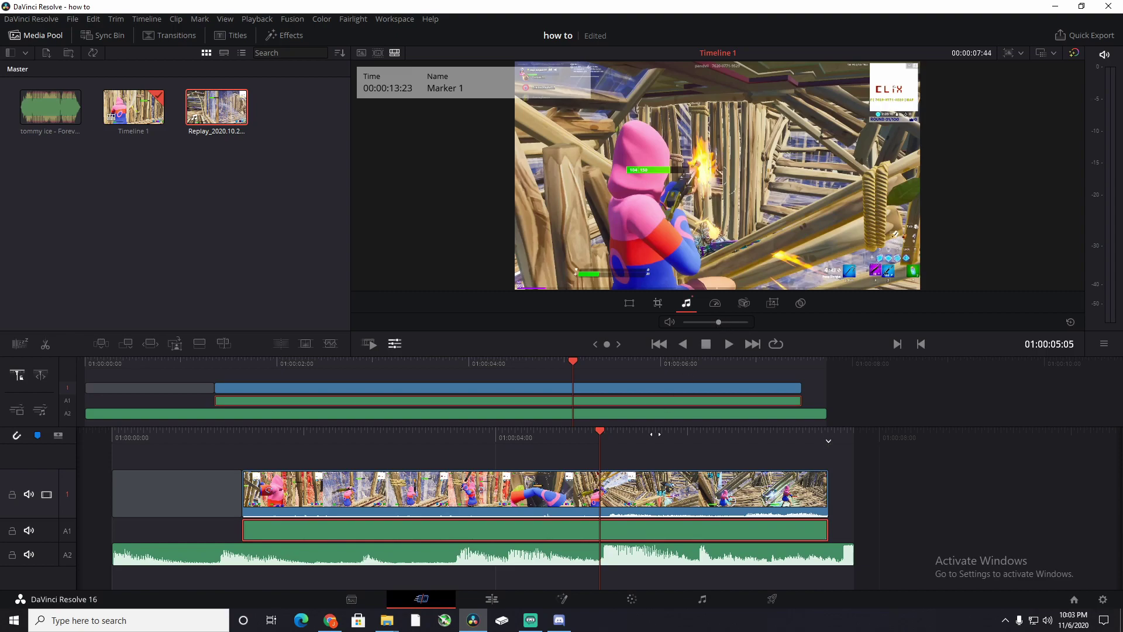
pyautogui.click(519, 592)
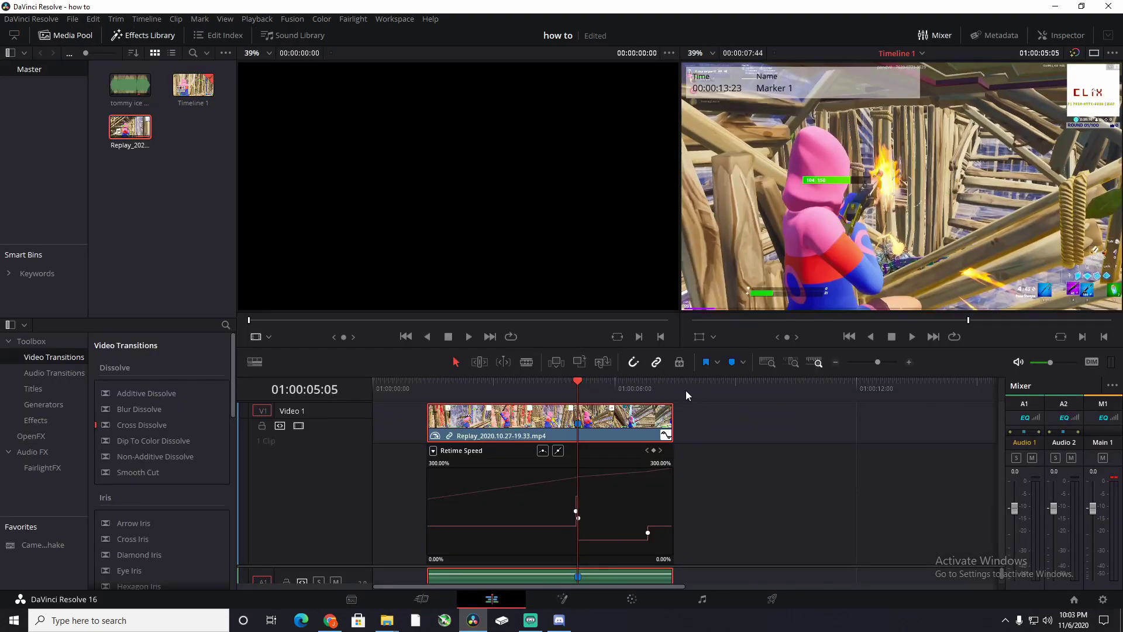
# Step: Play the montage from about 01:00:03:18 through the shot to check it with the lowered game audio
pyautogui.moveTo(513, 384); pyautogui.dragTo(505, 384)
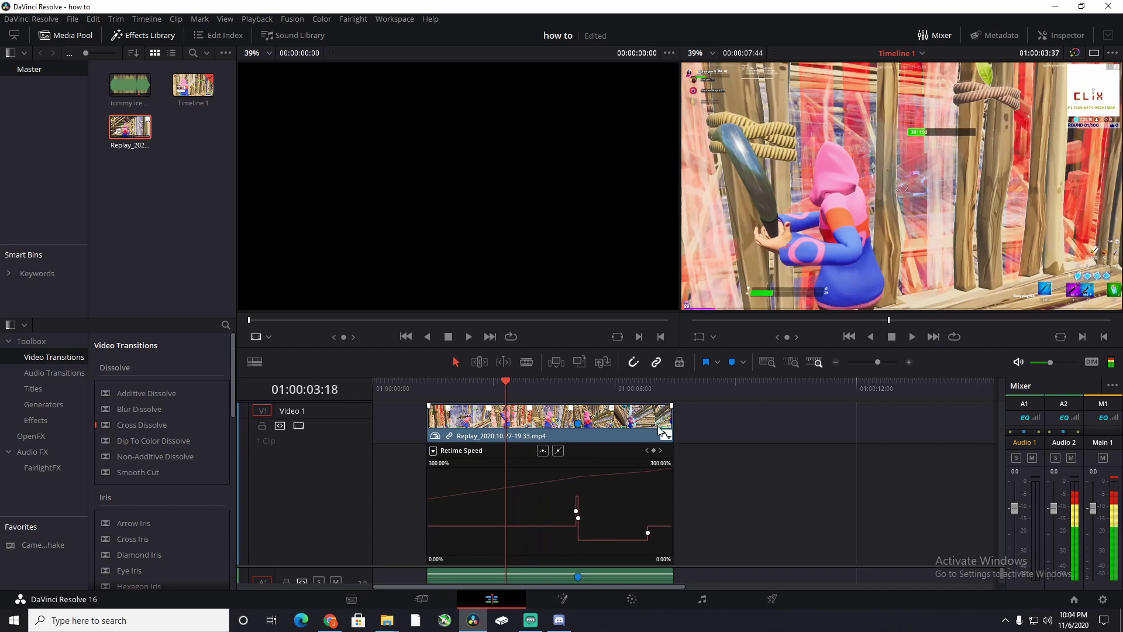
pyautogui.press('space')
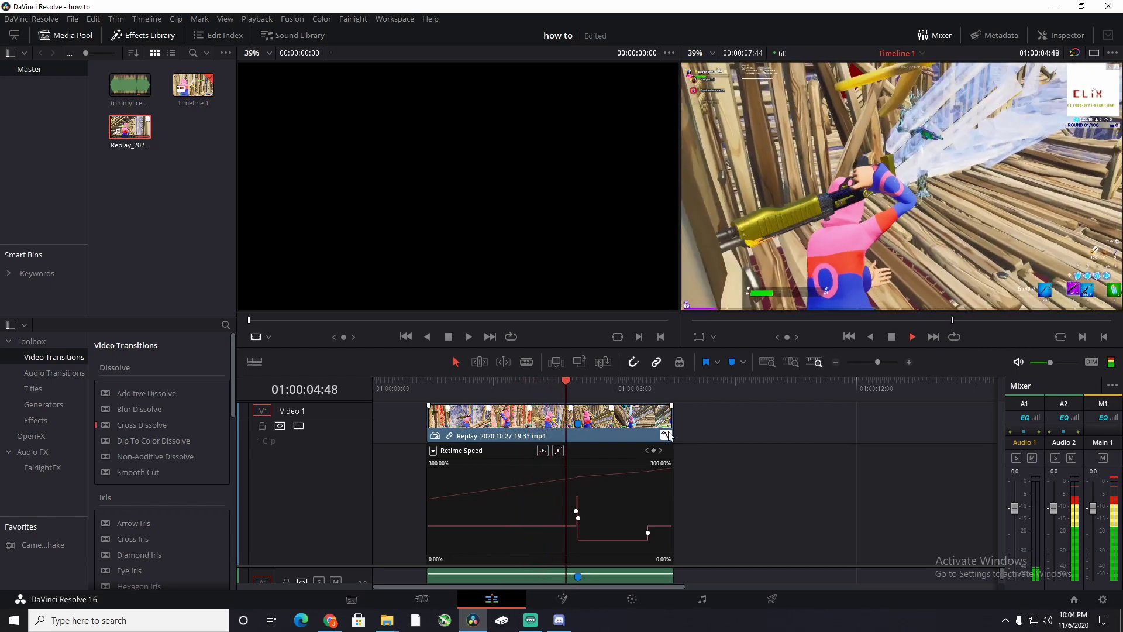
pyautogui.moveTo(591, 393); pyautogui.dragTo(581, 384)
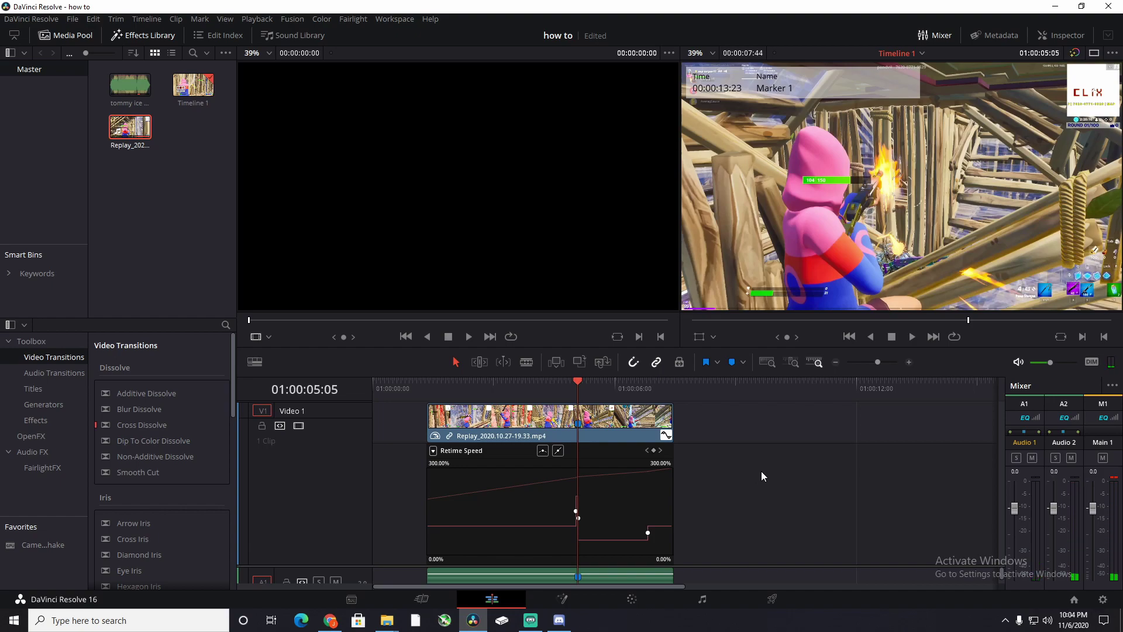
# Step: Hide the gameplay clip's Retime Curve and deselect the clip
pyautogui.rightClick(627, 454)
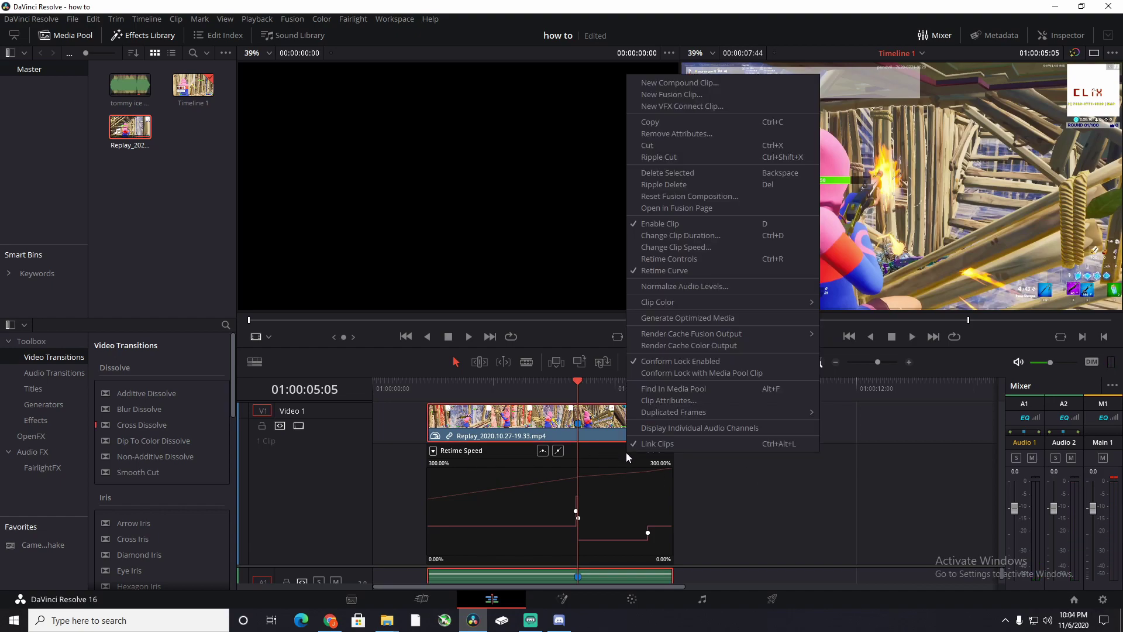
pyautogui.click(685, 272)
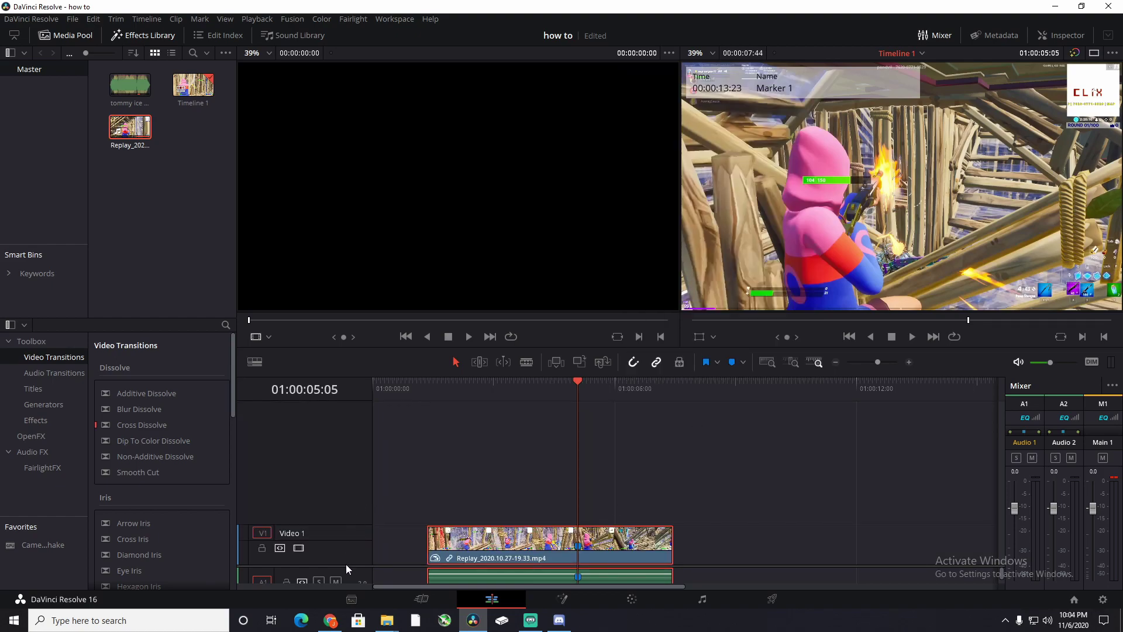
pyautogui.scroll(-3, 346, 569)
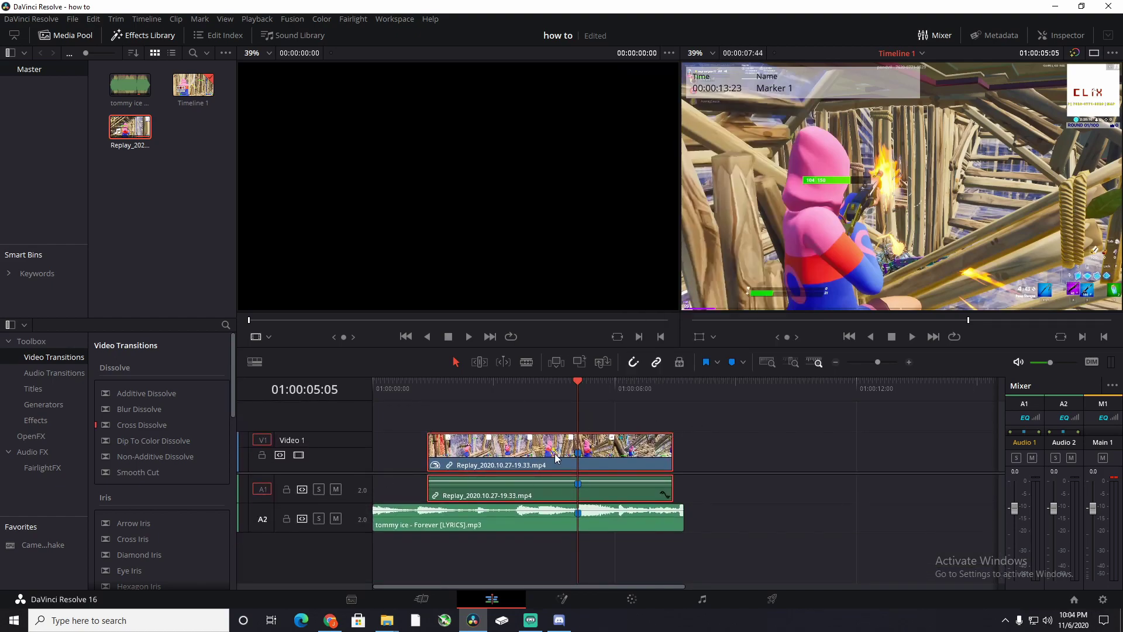
pyautogui.click(752, 506)
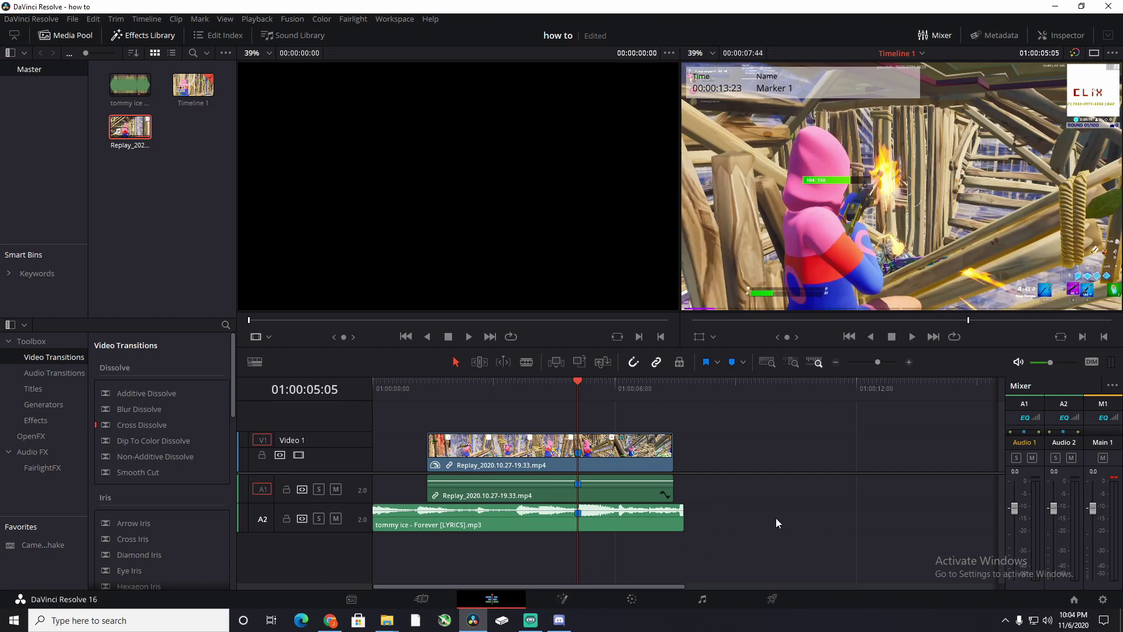
# Step: Save the project and open the gameplay clip in Fusion with the playhead at Marker 1, 01:00:05:05
pyautogui.hotkey('ctrl', 's')
pyautogui.click(561, 601)
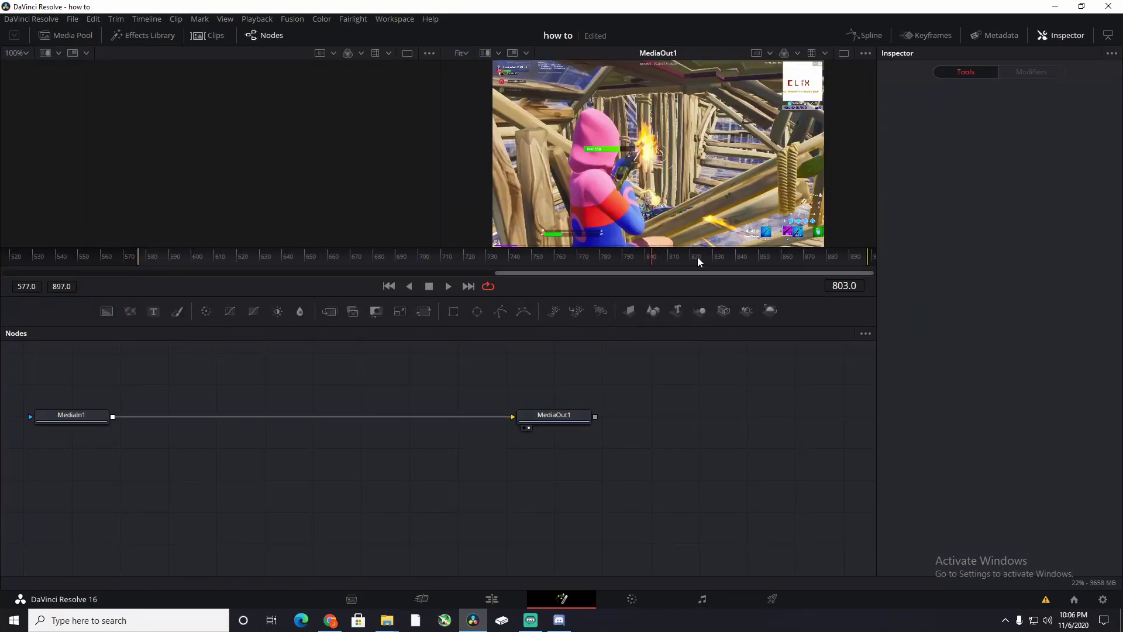
pyautogui.moveTo(698, 257); pyautogui.dragTo(651, 258)
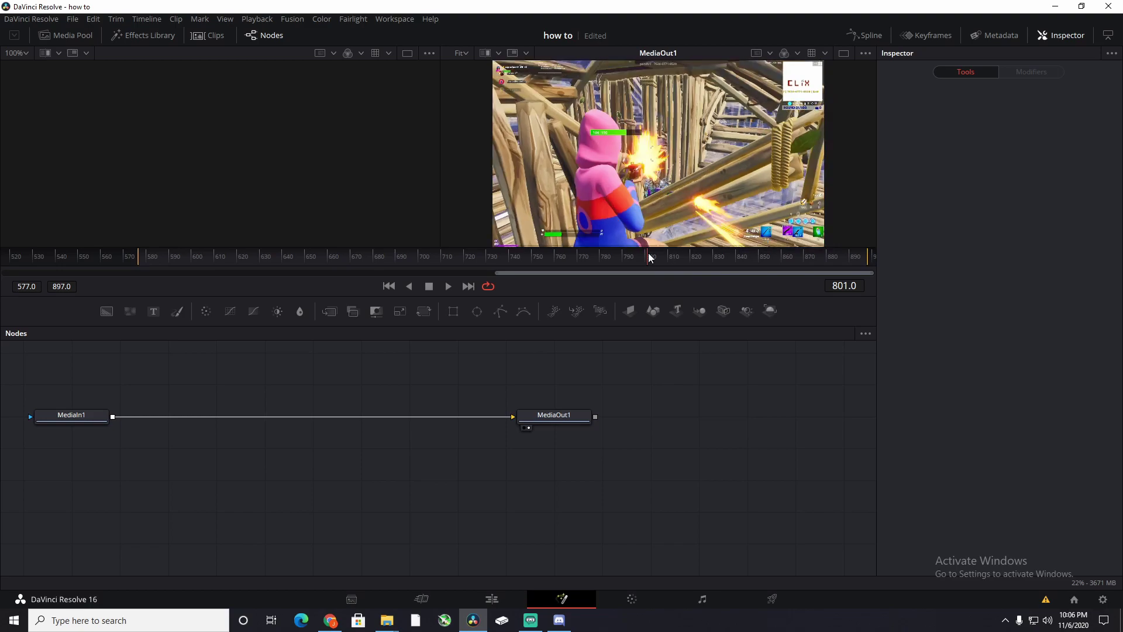
pyautogui.click(491, 598)
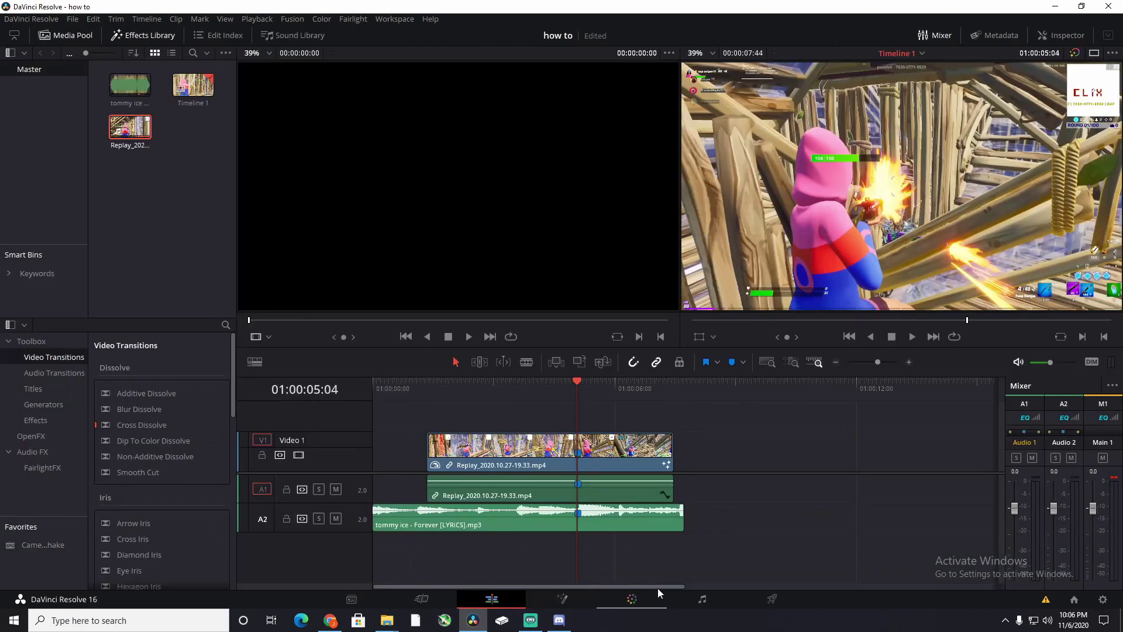
pyautogui.press('Right')
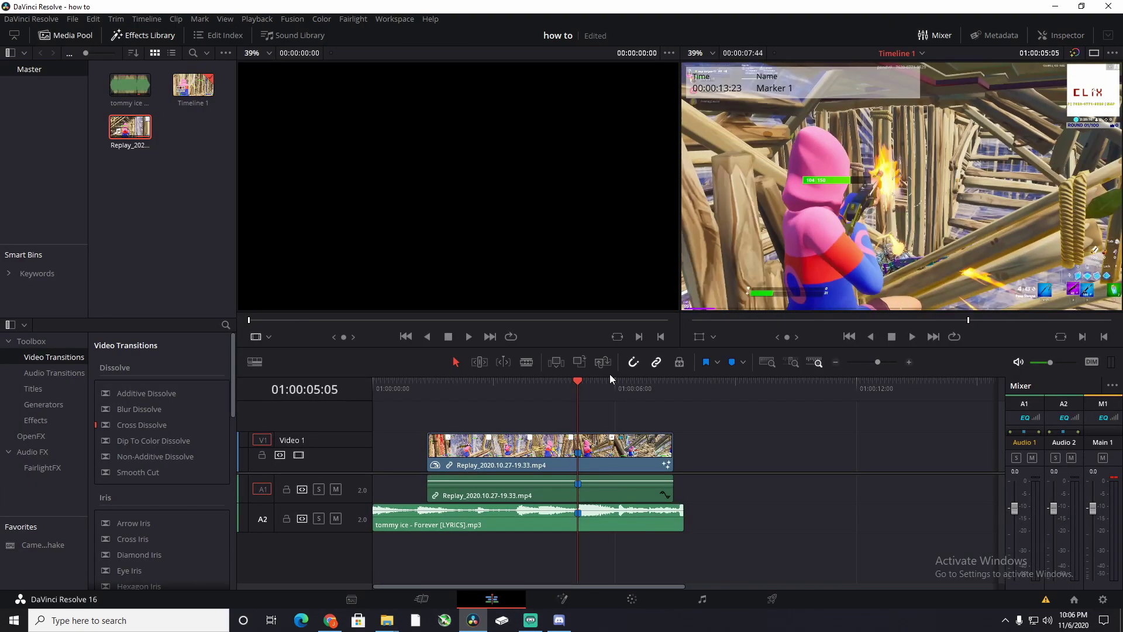
pyautogui.click(561, 598)
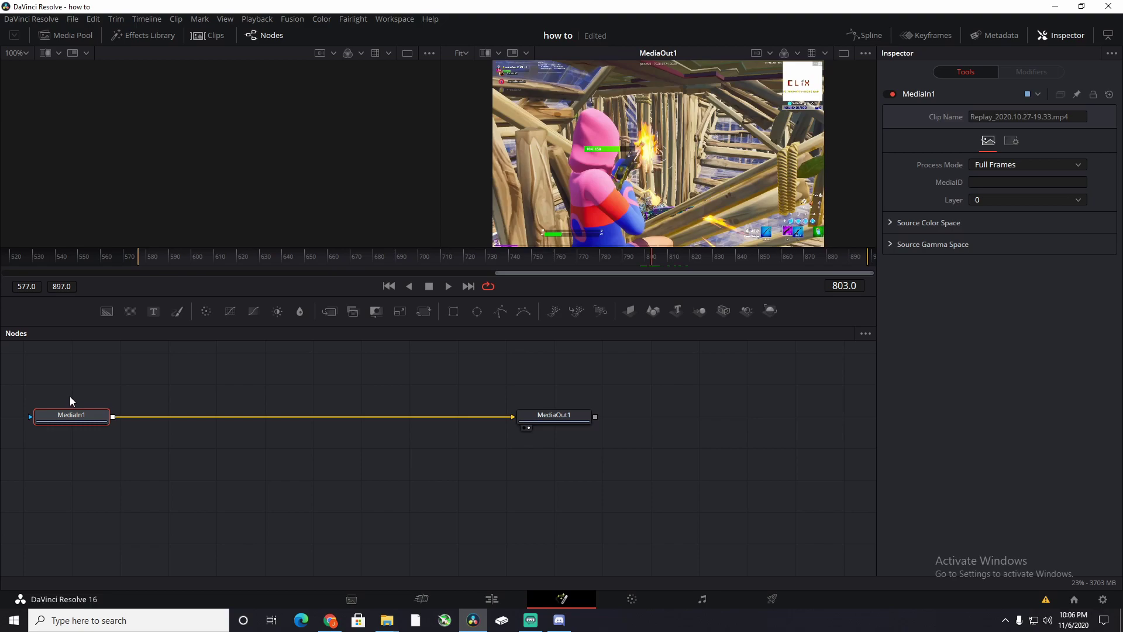
# Step: Add a Blur node directly after MediaIn1 and space it out between MediaIn1 and MediaOut1
pyautogui.hotkey('shift', 'space')
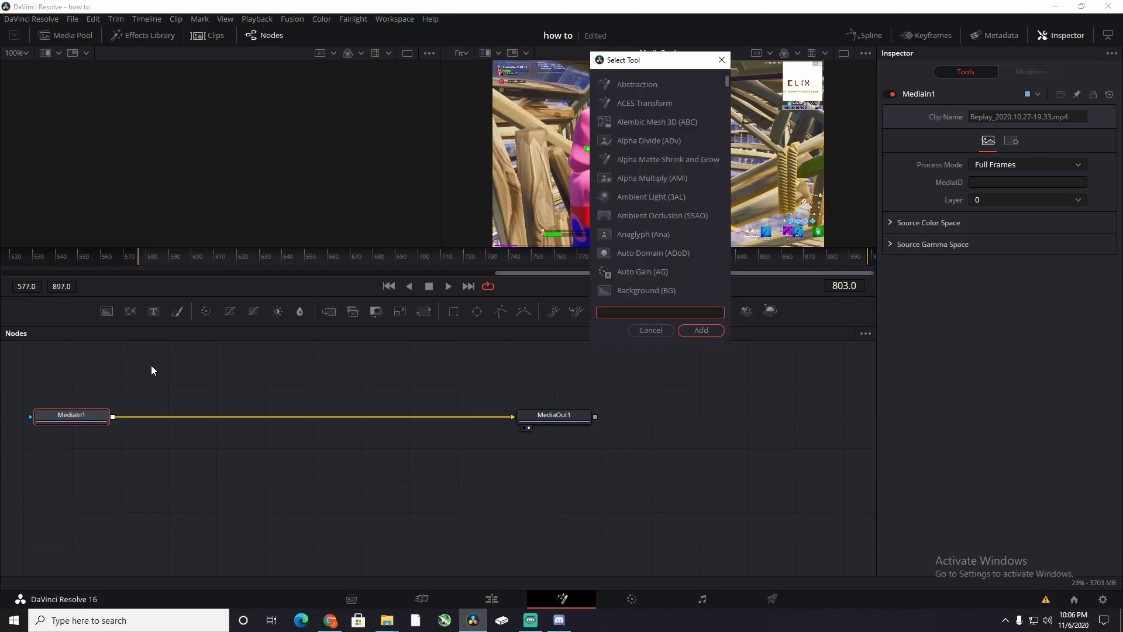
pyautogui.write('blu')
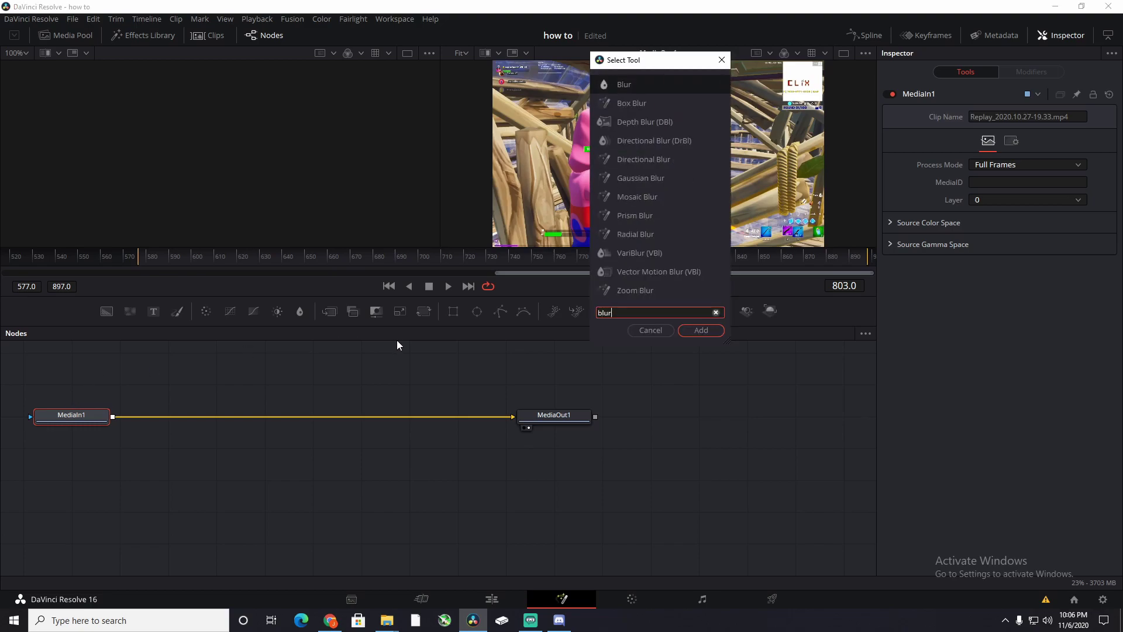
pyautogui.write('r')
pyautogui.click(710, 334)
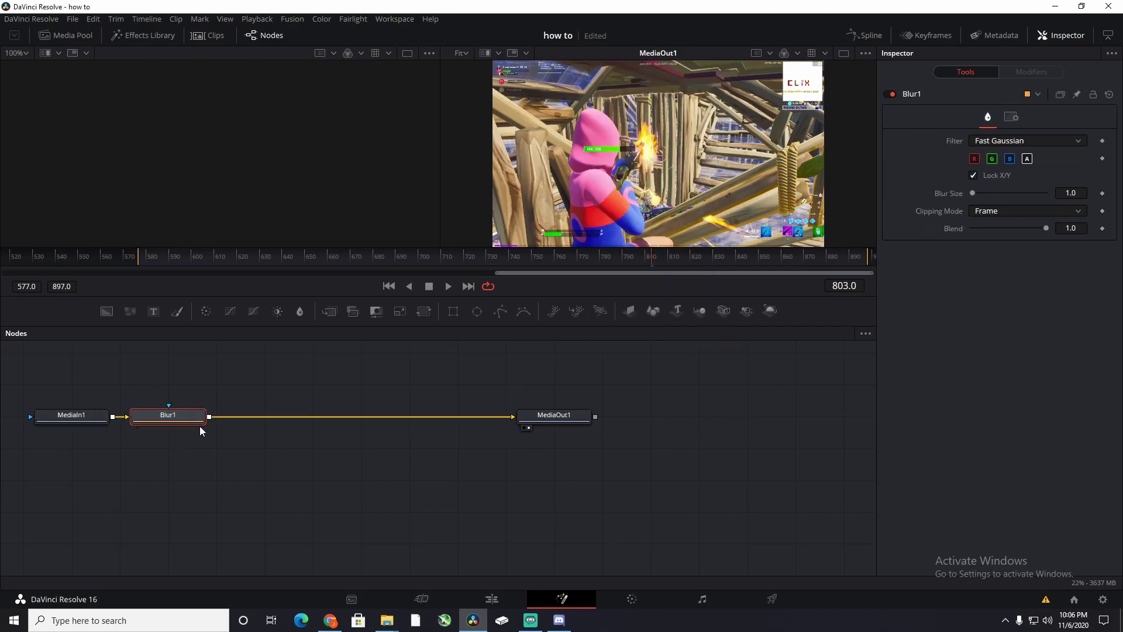
pyautogui.moveTo(173, 419); pyautogui.dragTo(239, 419)
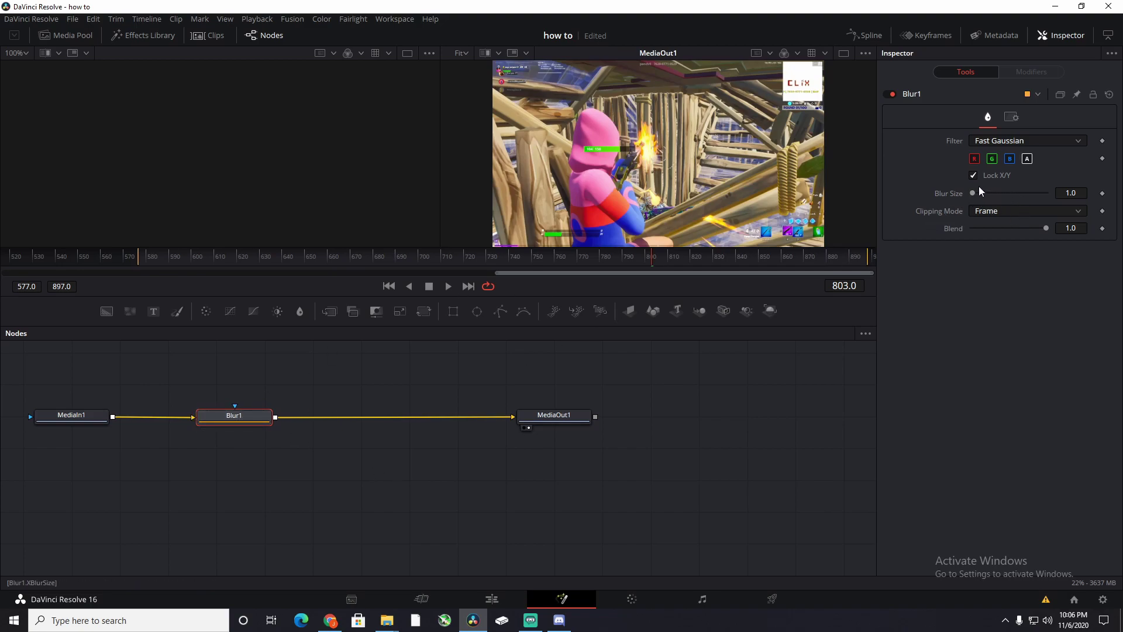
# Step: Set the Blur node's Blur Size to 10.0, keeping the Clipping Mode at Frame
pyautogui.moveTo(1071, 192); pyautogui.dragTo(1097, 193)
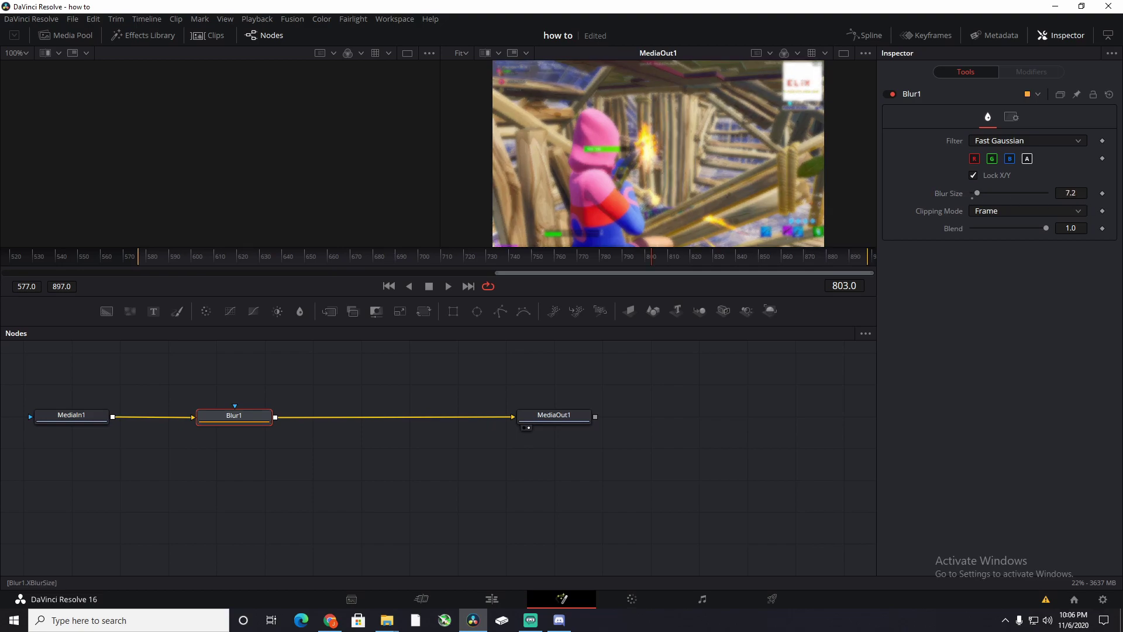
pyautogui.moveTo(1069, 192); pyautogui.dragTo(1087, 192)
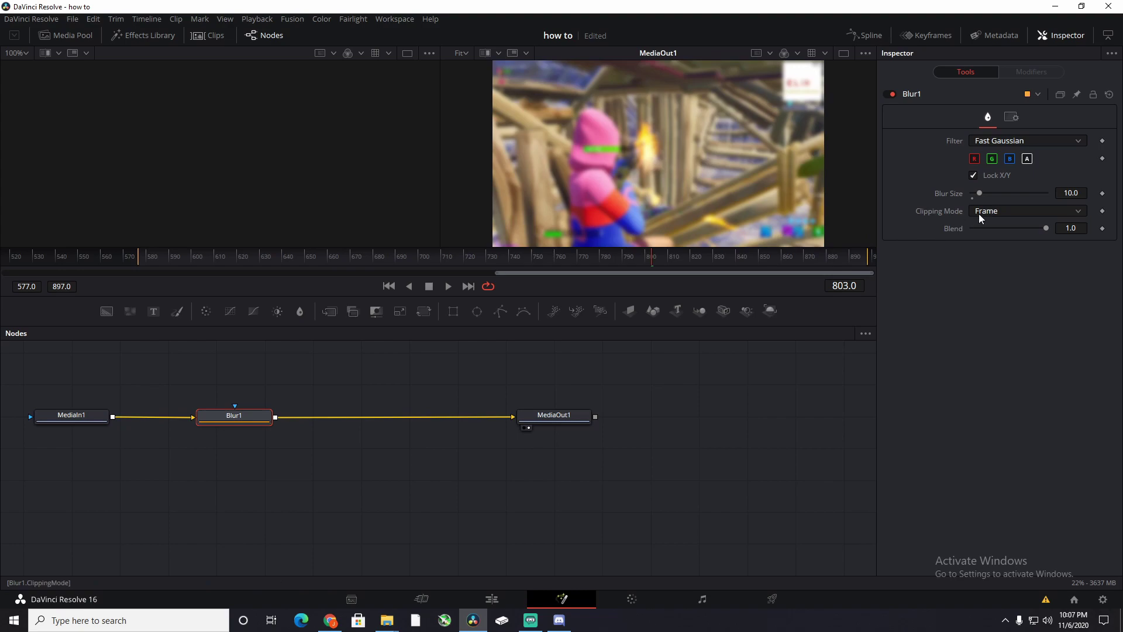
pyautogui.click(1021, 212)
pyautogui.click(1021, 212)
# Step: Keyframe the blur's Blend at 1.0 on frame 803 and at 0.0 on frame 797
pyautogui.click(1103, 229)
pyautogui.press('Left')
pyautogui.press('Left')
pyautogui.press('Left')
pyautogui.press('Left')
pyautogui.press('Left')
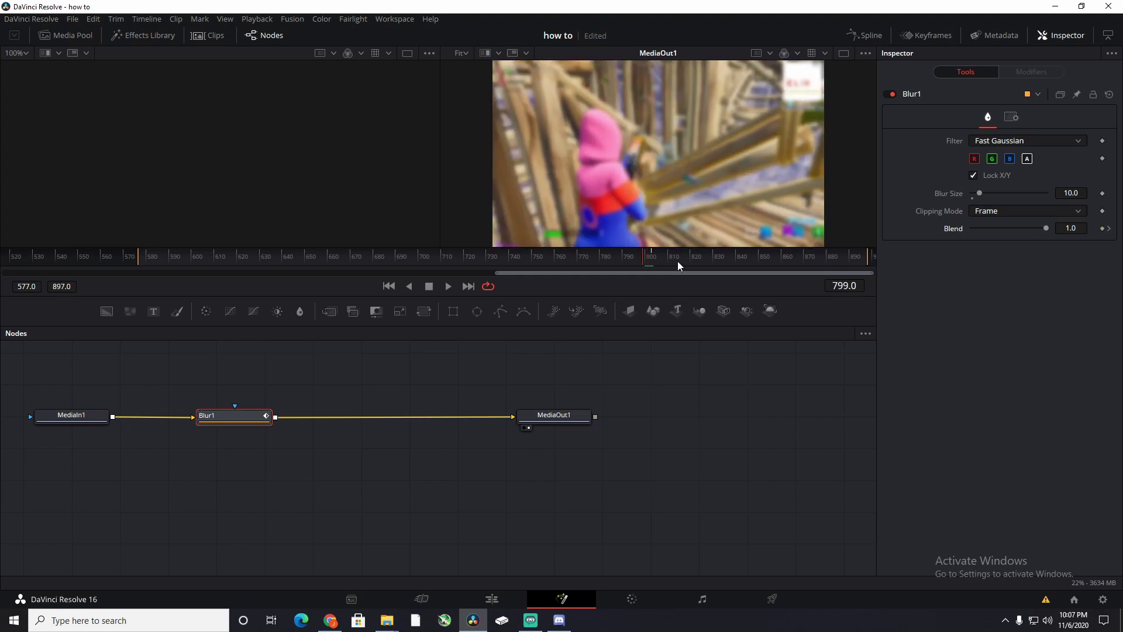
pyautogui.press('Left')
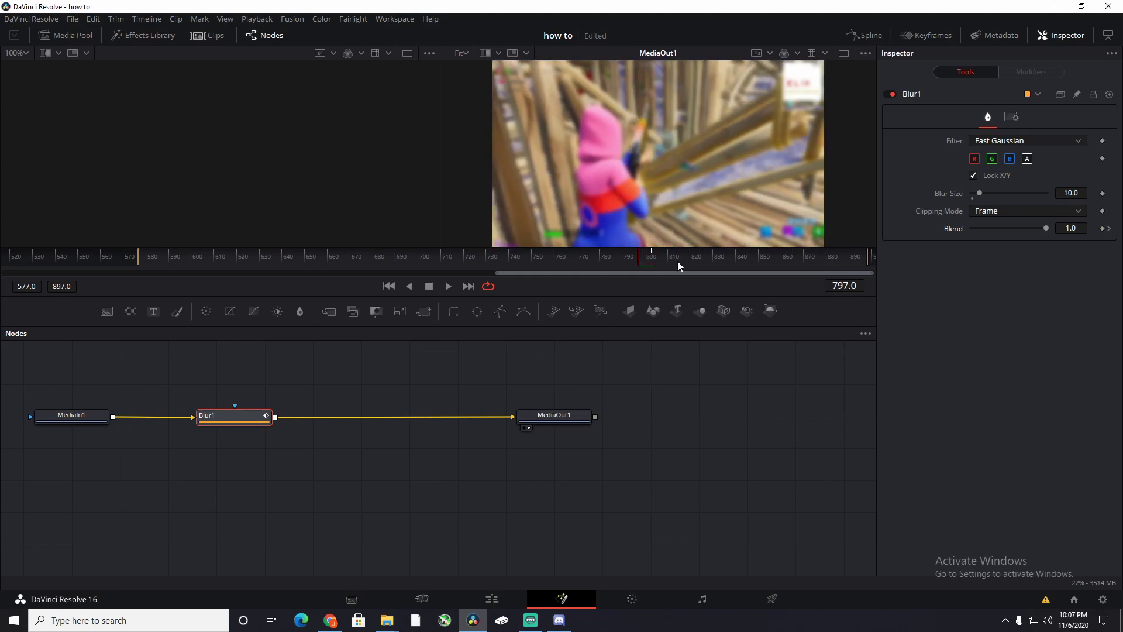
pyautogui.click(1102, 230)
pyautogui.moveTo(1047, 228); pyautogui.dragTo(971, 230)
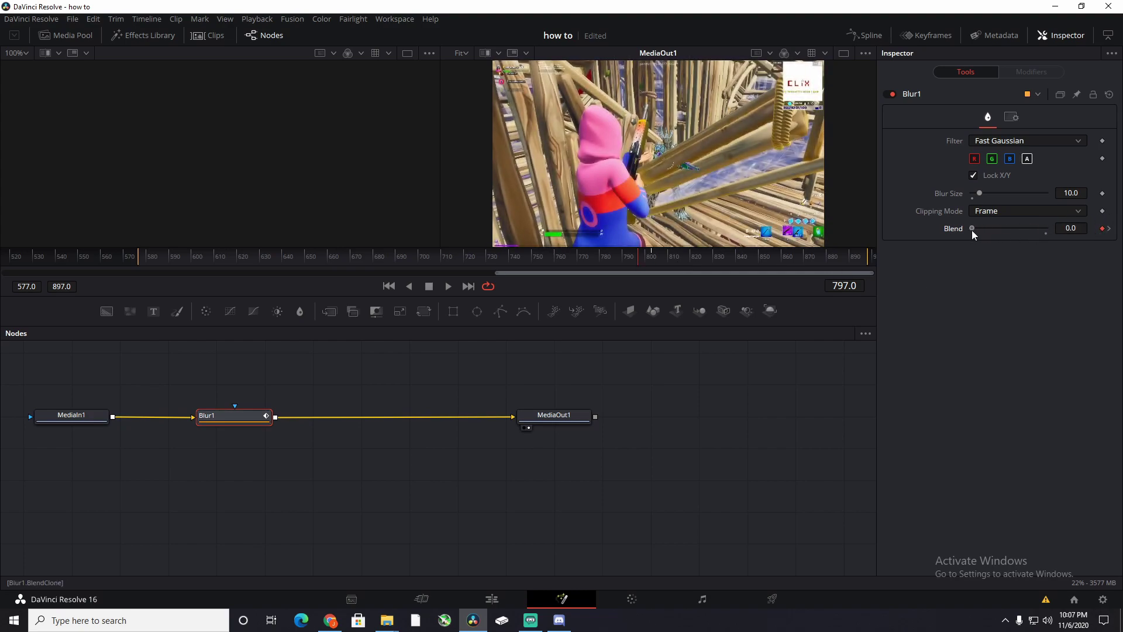
# Step: Play on to frame 837 and keyframe the blur's Blend at 0.0 there
pyautogui.press('space')
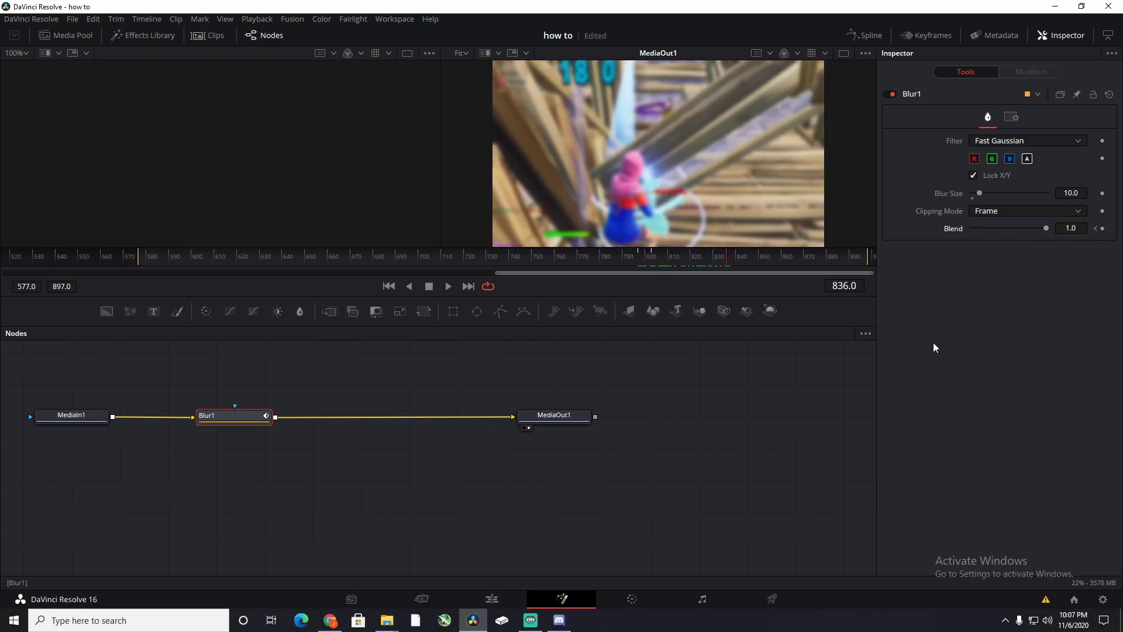
pyautogui.click(1102, 229)
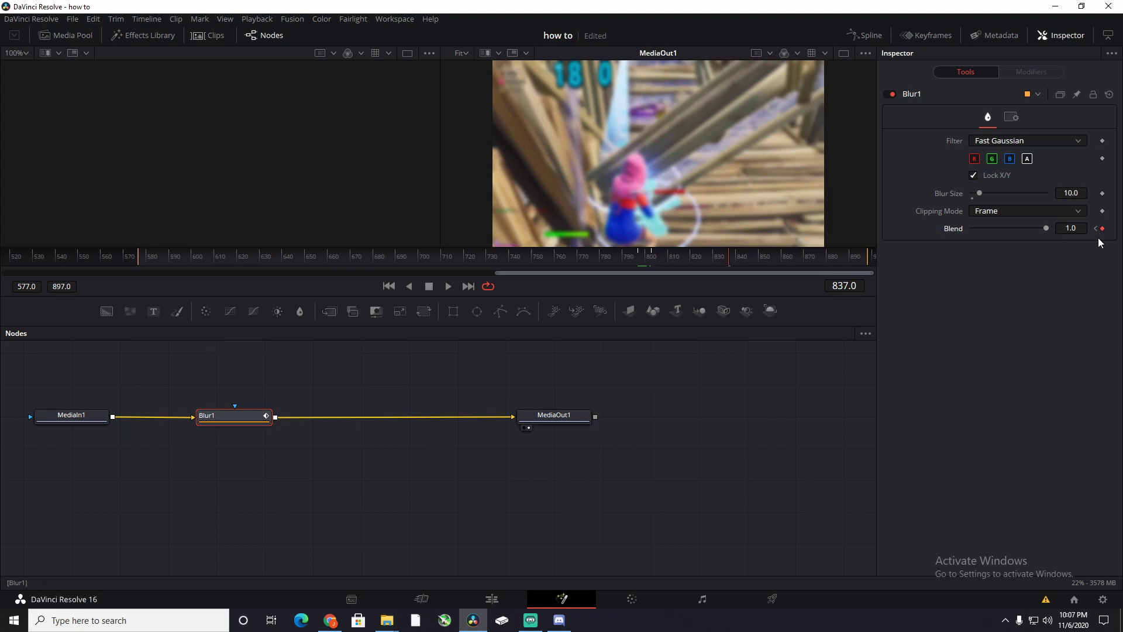
pyautogui.moveTo(1039, 232); pyautogui.dragTo(962, 226)
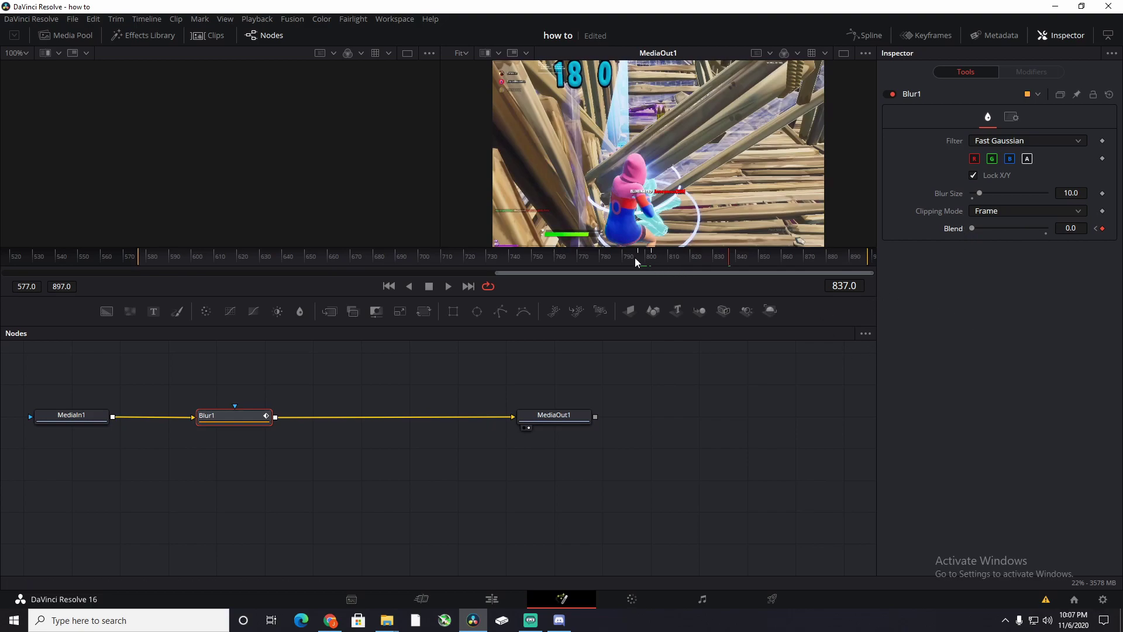
# Step: Save the project and play the Edit page timeline from about 01:00:04:09 to check the blur at the shot
pyautogui.click(491, 599)
pyautogui.moveTo(577, 391); pyautogui.dragTo(523, 389)
pyautogui.click(539, 383)
pyautogui.hotkey('ctrl', 's')
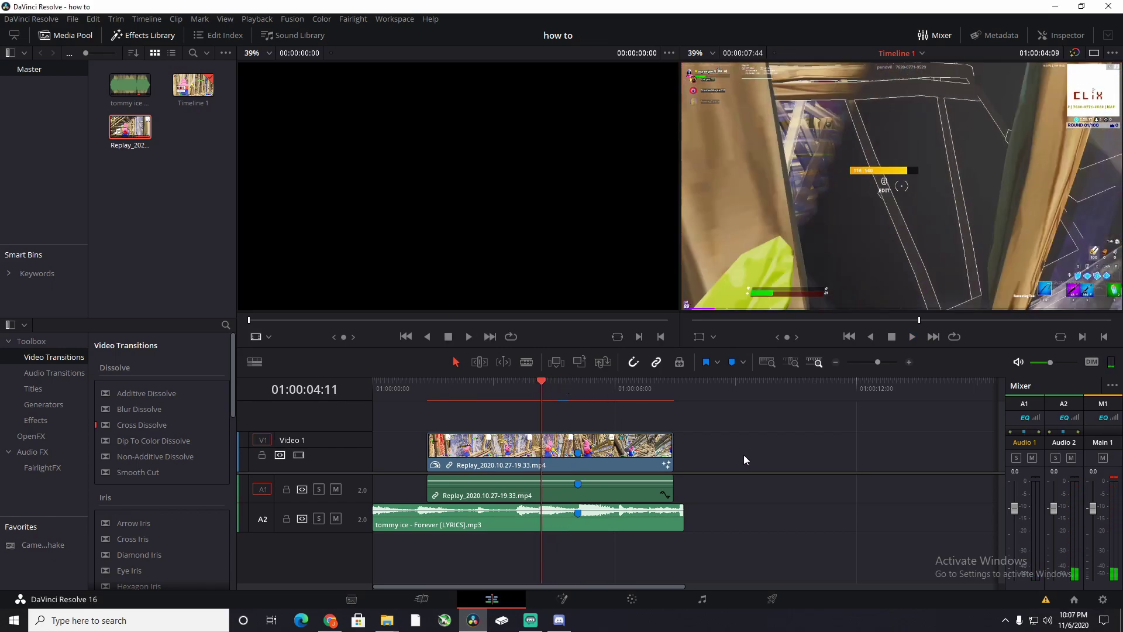
pyautogui.press('space')
# Step: Return the playhead to Marker 1 at 01:00:05:05 and reopen the clip in Fusion at frame 803
pyautogui.click(577, 386)
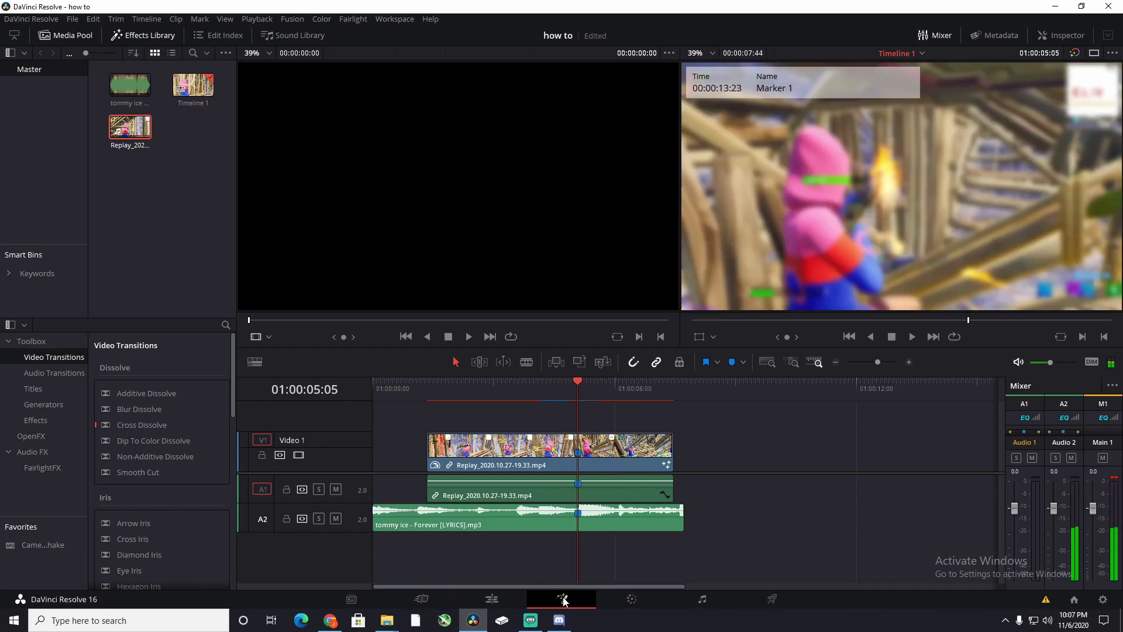
pyautogui.click(562, 598)
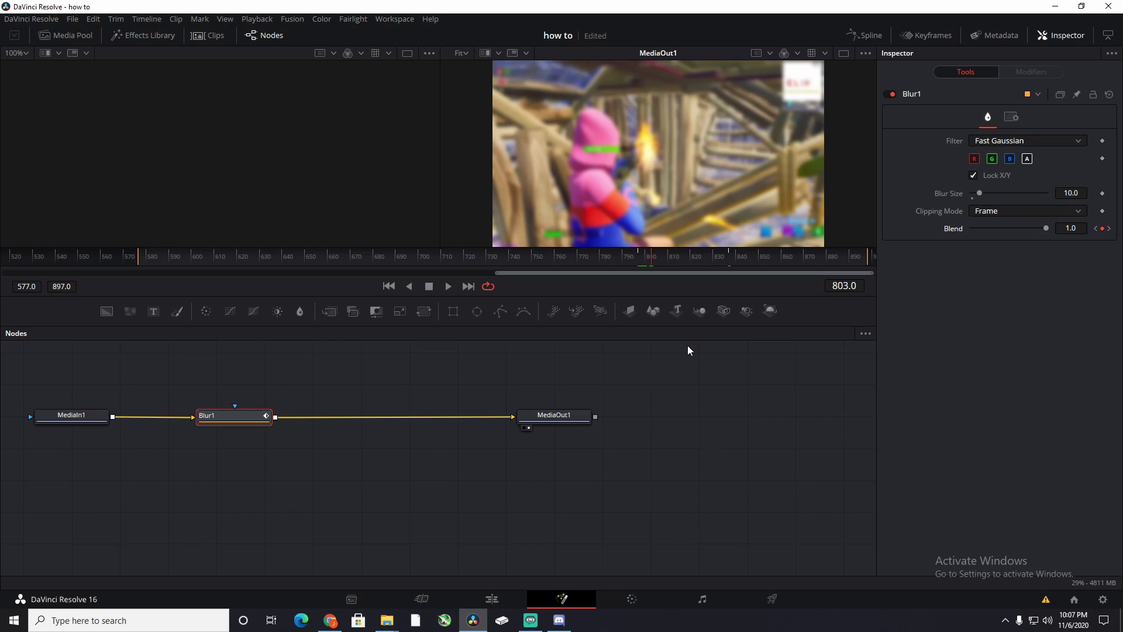
pyautogui.click(653, 260)
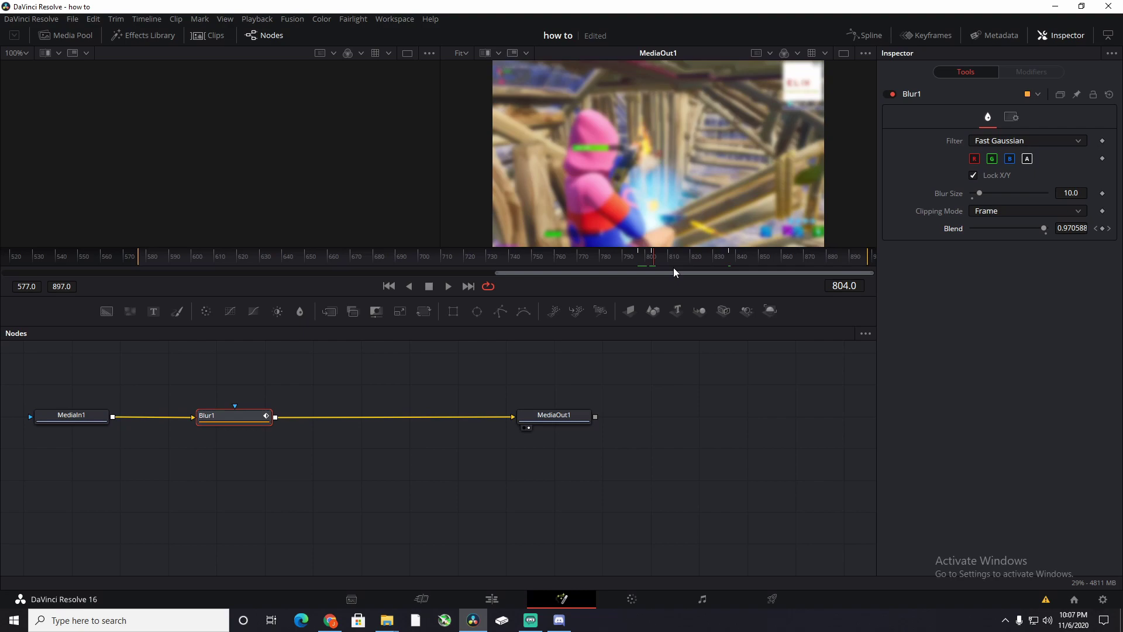
pyautogui.press('Left')
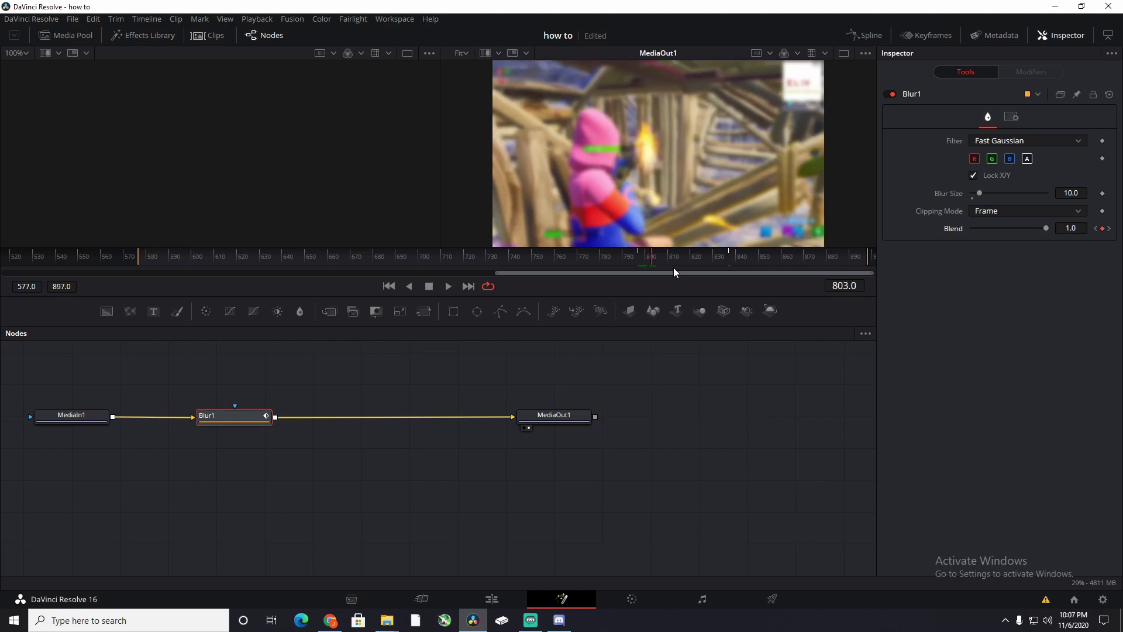
# Step: Add a Camera Shake (CShk) node and connect it between Blur1 and MediaOut1
pyautogui.click(335, 563)
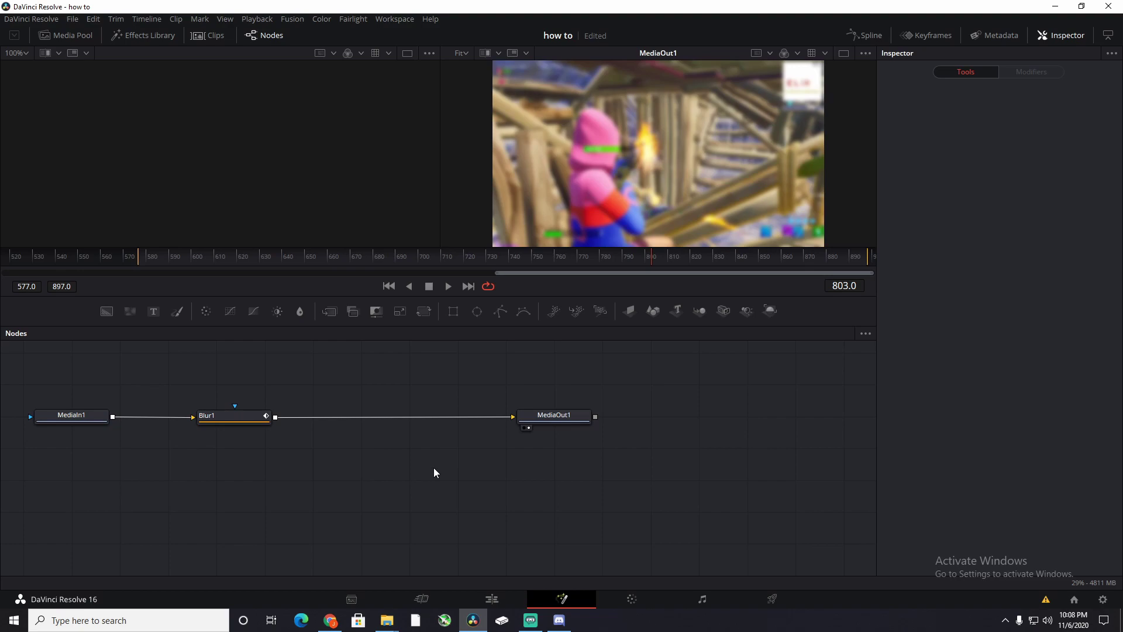
pyautogui.hotkey('shift', 'space')
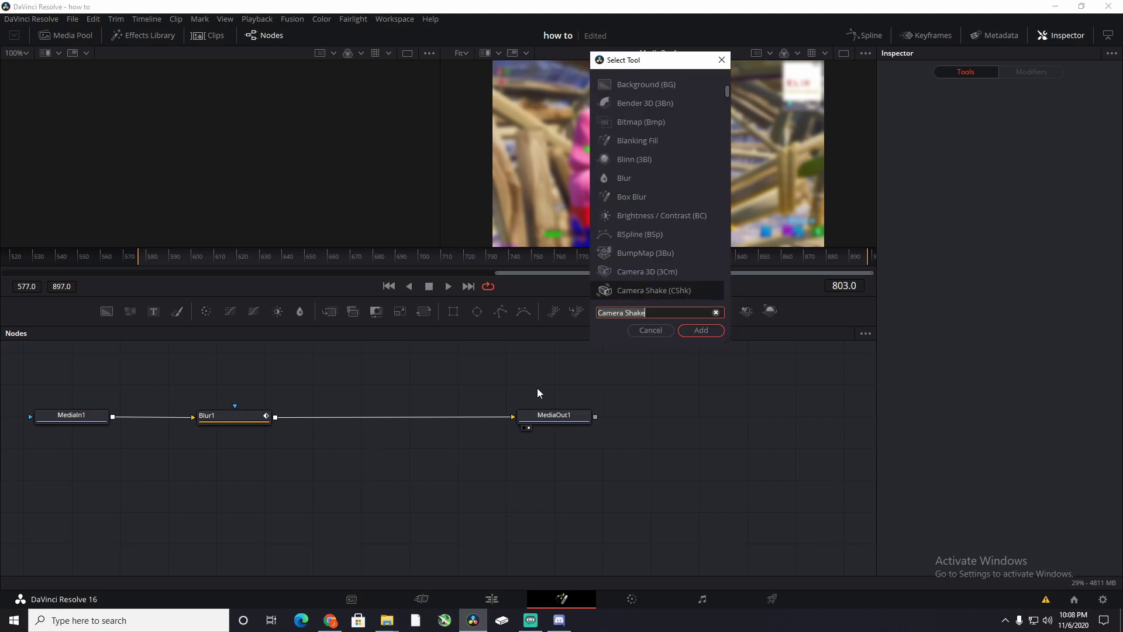
pyautogui.click(659, 311)
pyautogui.hotkey('ctrl', 'a')
pyautogui.press('BackSpace')
pyautogui.write('c')
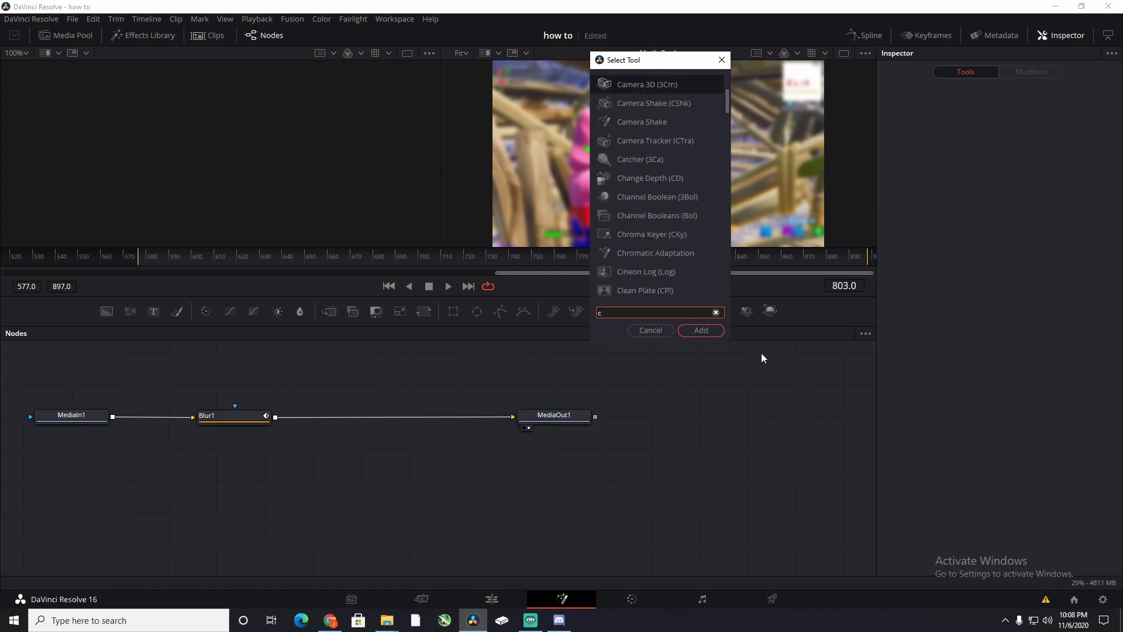
pyautogui.write('amera')
pyautogui.write('sh')
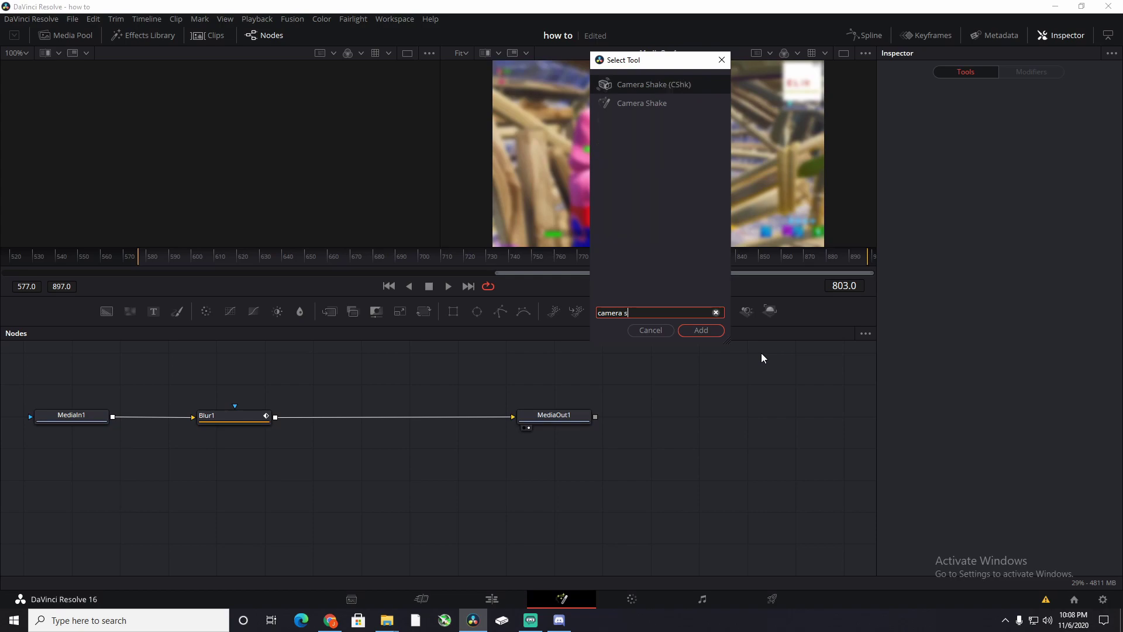
pyautogui.click(676, 84)
pyautogui.click(691, 331)
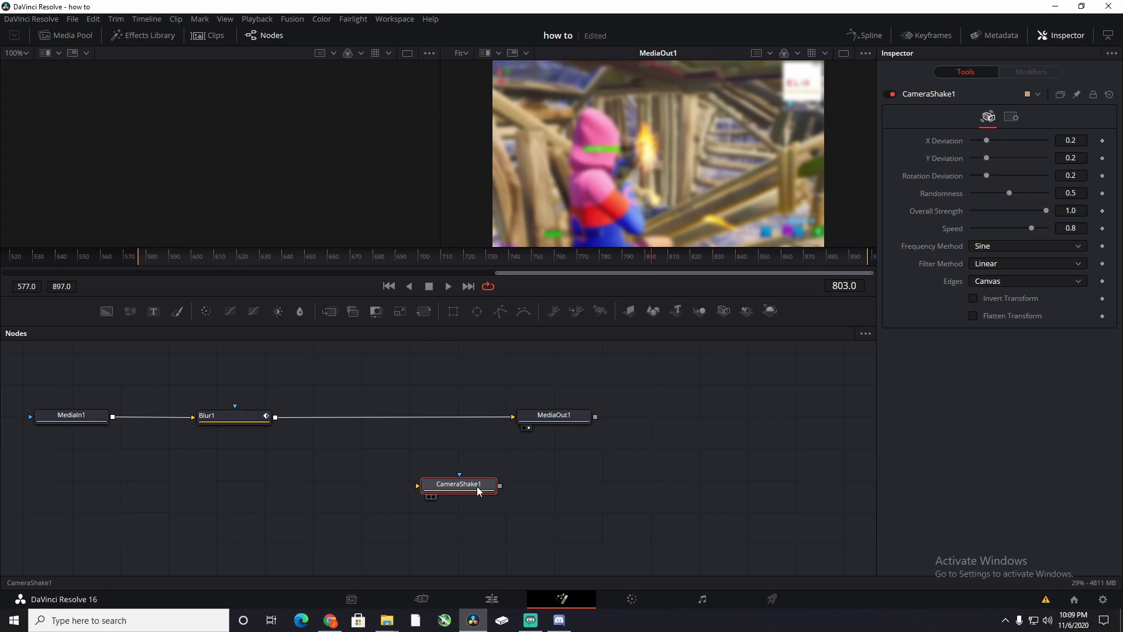
pyautogui.click(431, 424)
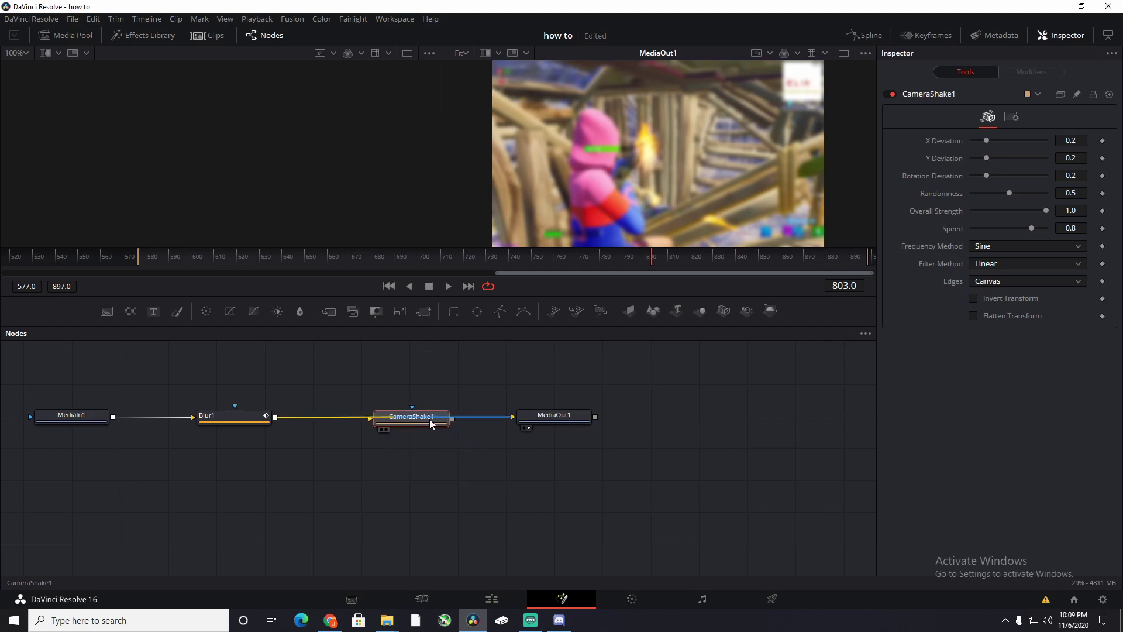
pyautogui.moveTo(431, 423); pyautogui.dragTo(421, 416)
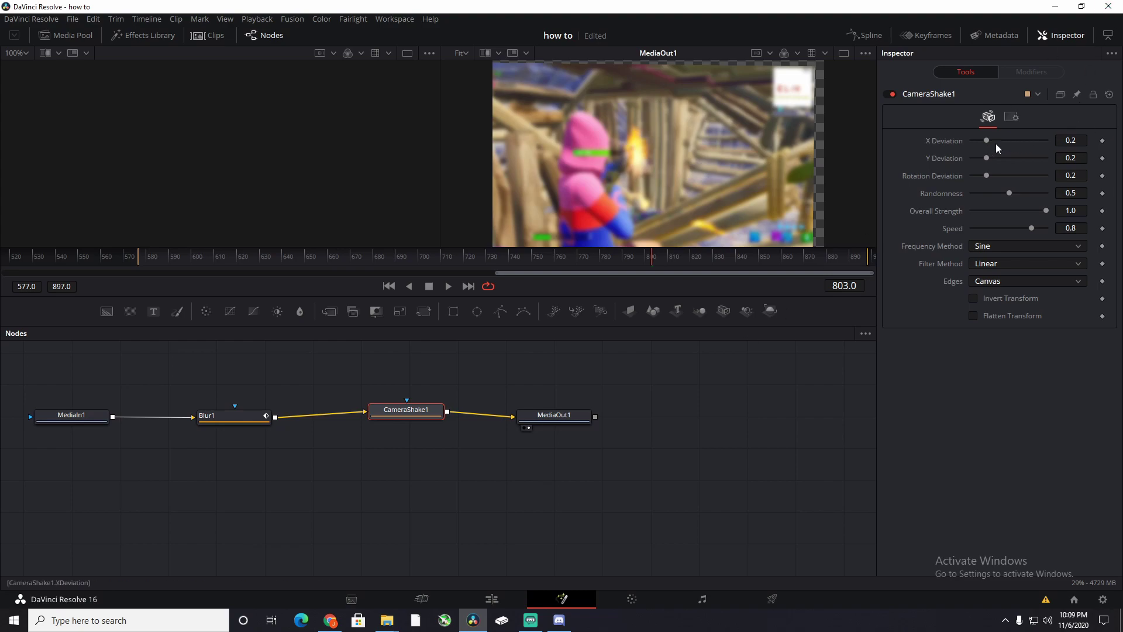
# Step: Set the Camera Shake's X Deviation and Y Deviation to 0.0 and its Rotation Deviation to 0.7
pyautogui.moveTo(987, 141); pyautogui.dragTo(956, 155)
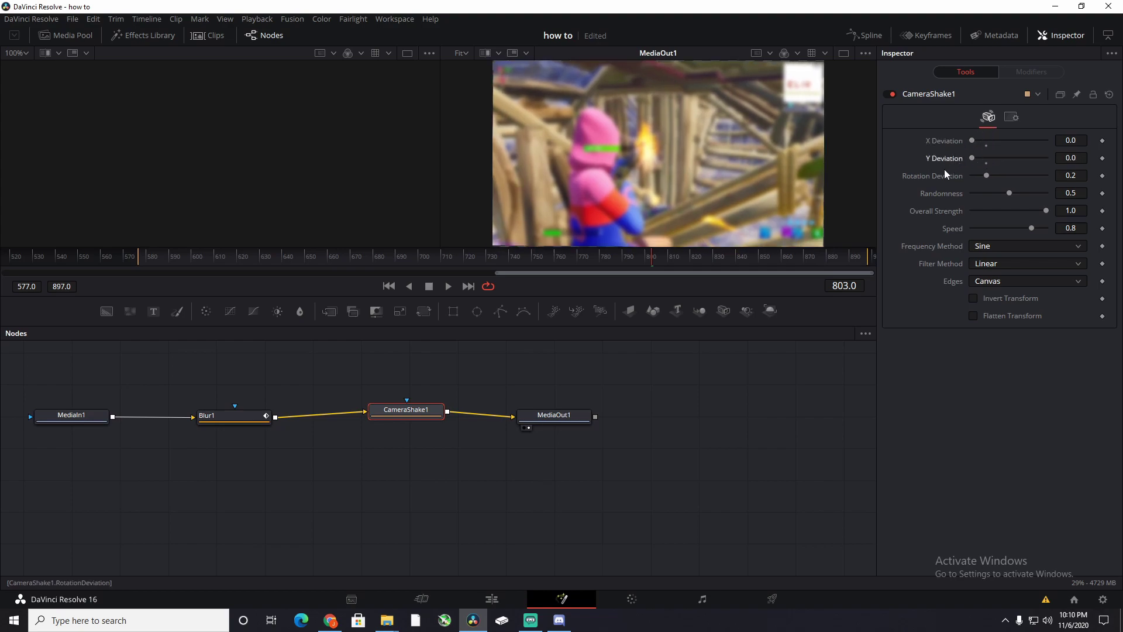
pyautogui.click(1075, 176)
pyautogui.press('BackSpace')
pyautogui.write('.7')
pyautogui.moveTo(987, 176); pyautogui.dragTo(1023, 176)
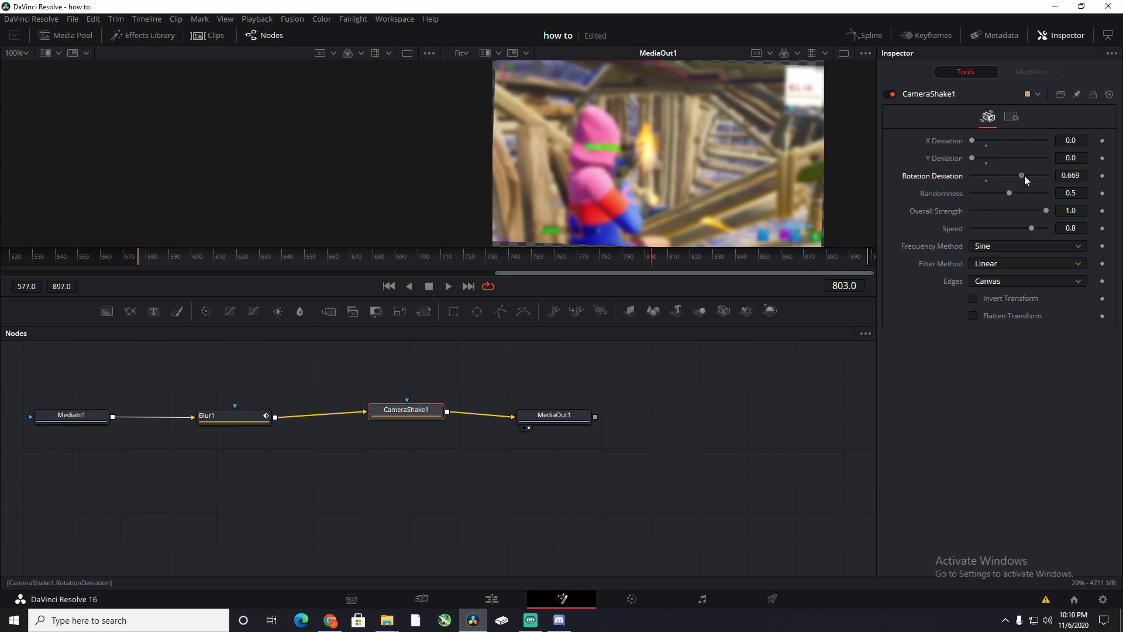
pyautogui.click(1073, 176)
pyautogui.press('BackSpace')
pyautogui.write('.7')
pyautogui.click(1070, 193)
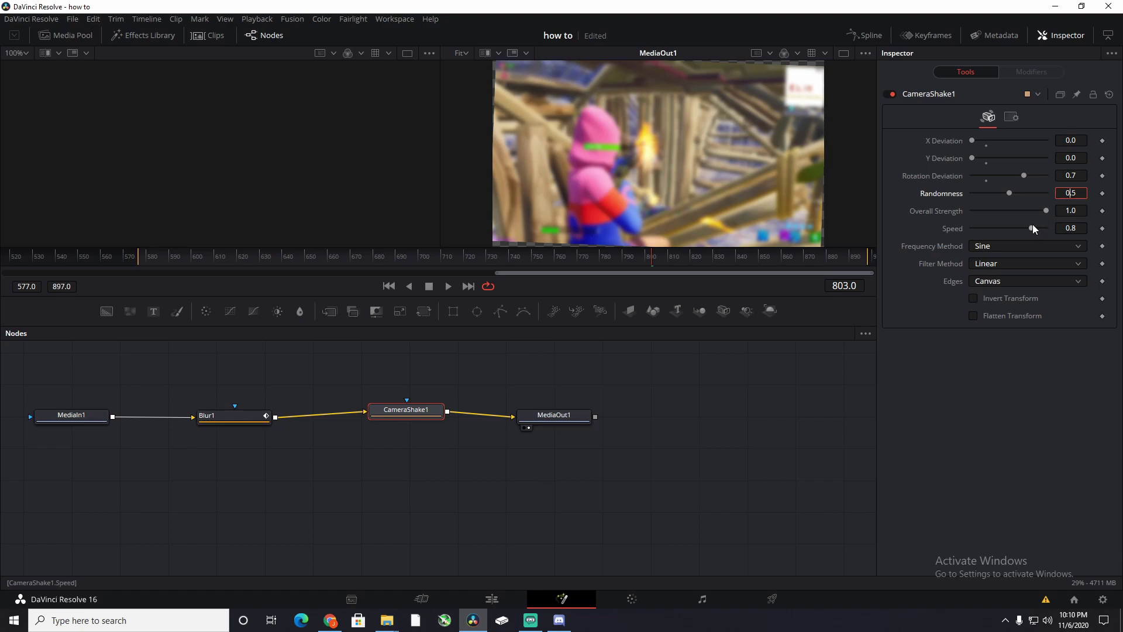
# Step: Set the Camera Shake's Speed to 0.26
pyautogui.moveTo(1030, 227); pyautogui.dragTo(988, 224)
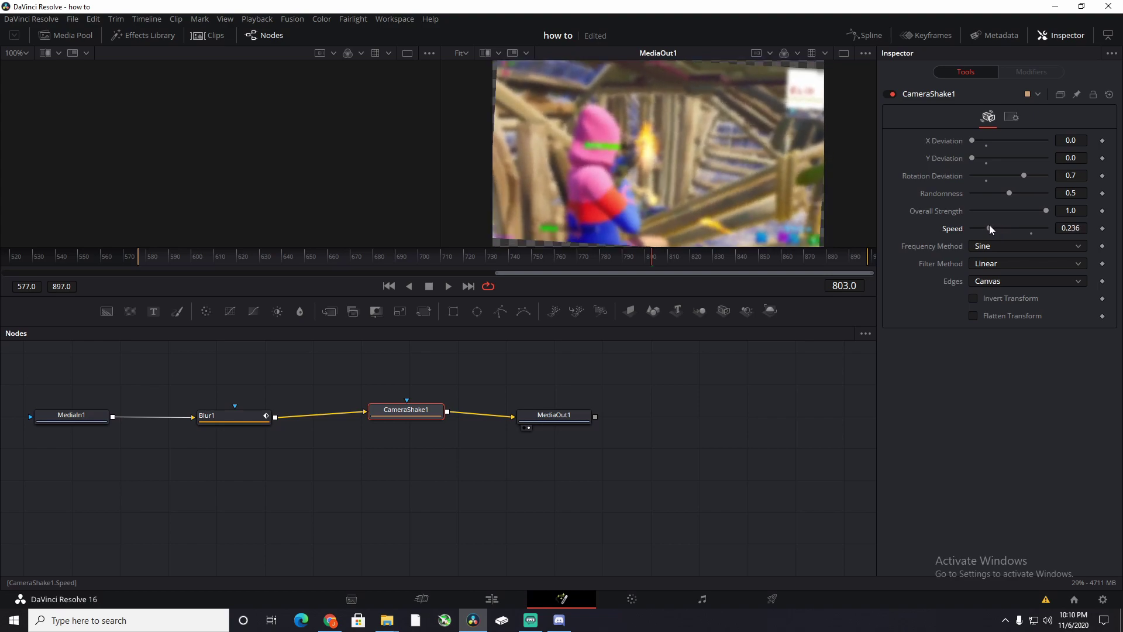
pyautogui.click(1075, 228)
pyautogui.press('BackSpace')
pyautogui.write('0.26')
pyautogui.press('Return')
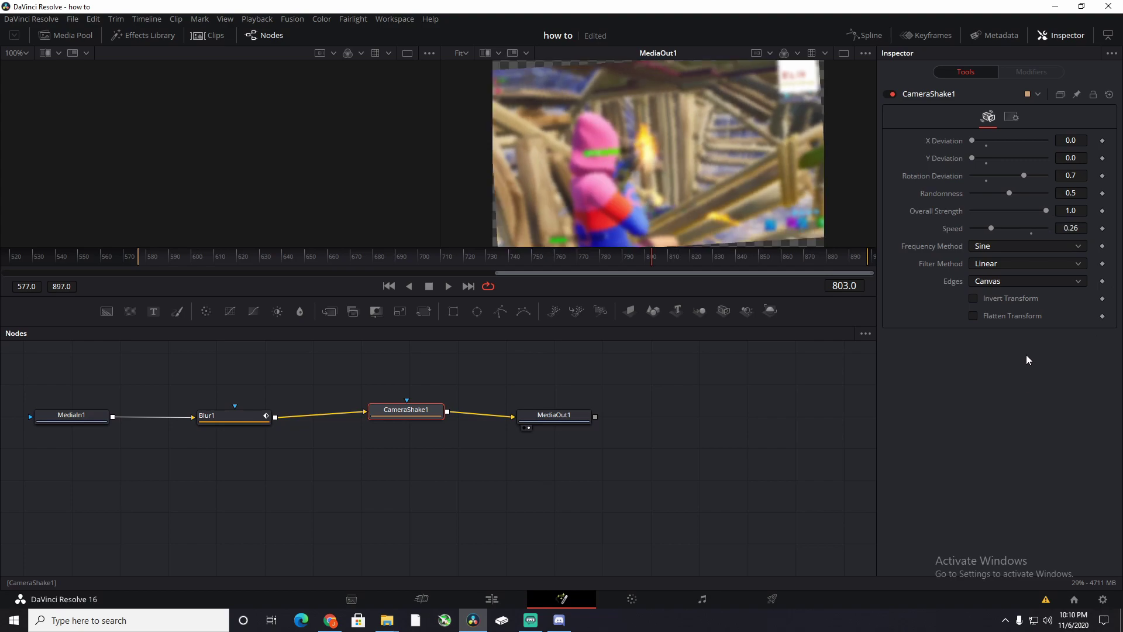
# Step: Set the Camera Shake's Edges to Mirror
pyautogui.click(1041, 248)
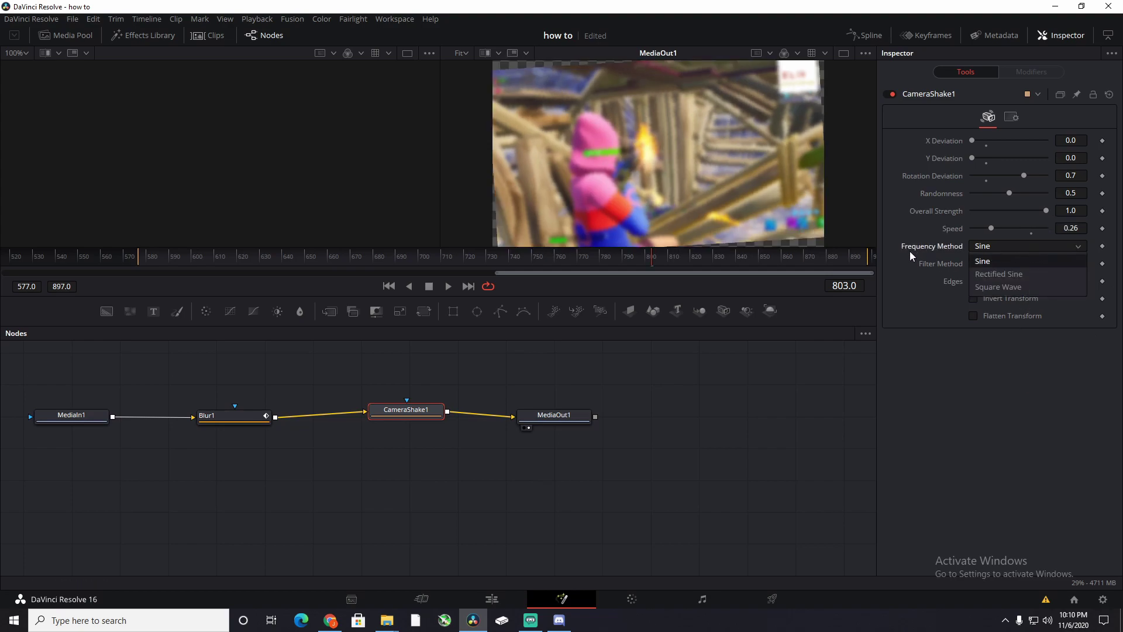
pyautogui.click(1013, 355)
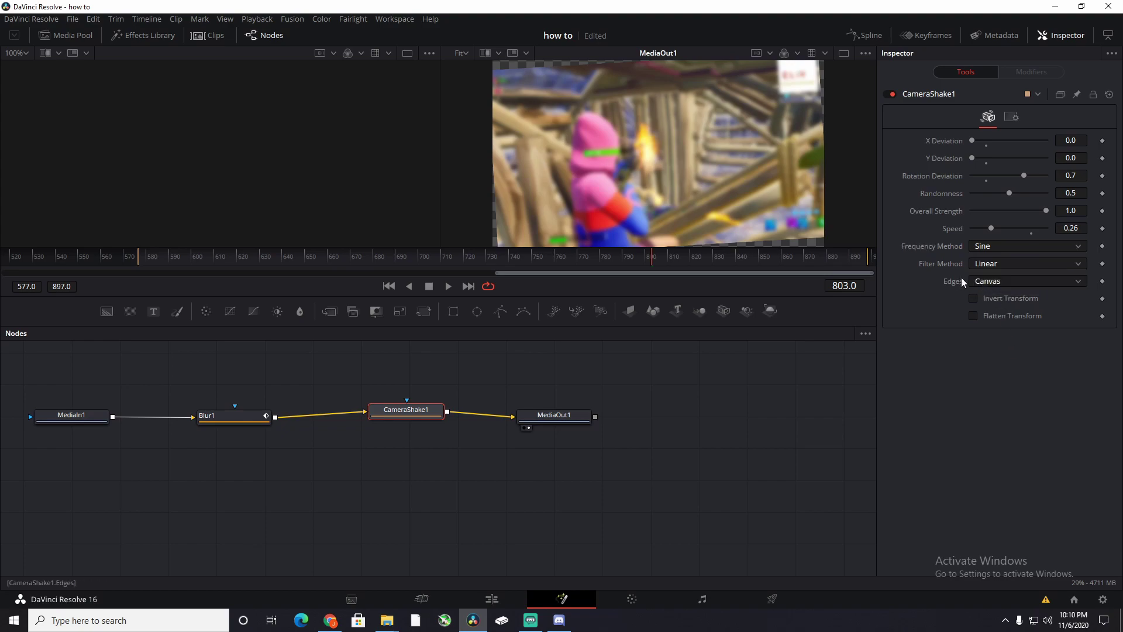
pyautogui.click(1009, 284)
pyautogui.click(1013, 335)
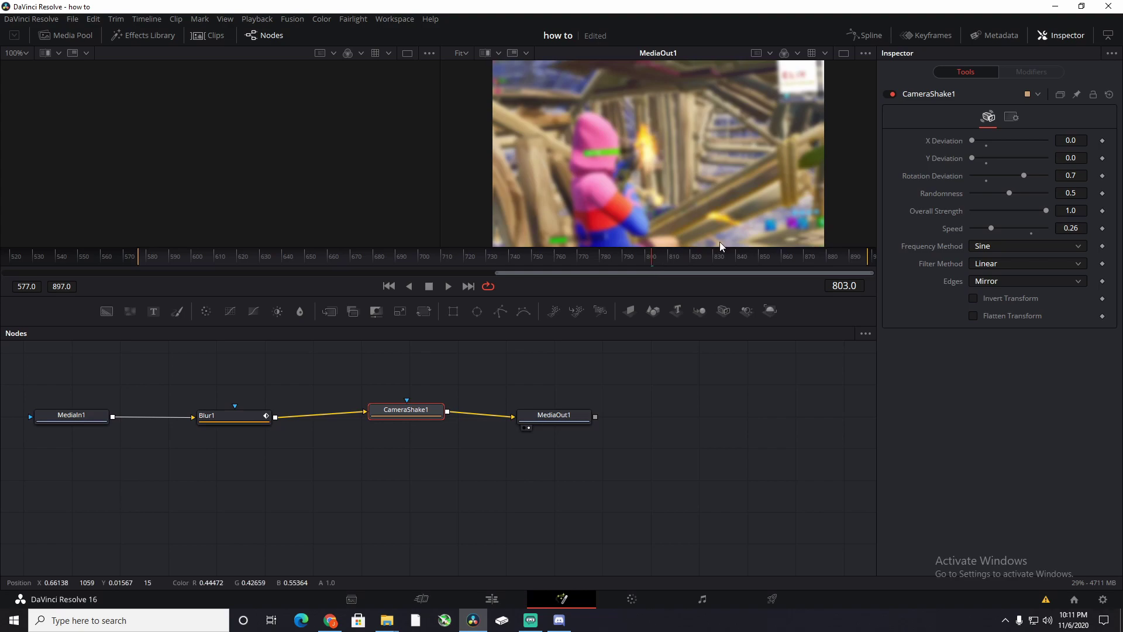
# Step: Keyframe the Camera Shake's Rotation Deviation at 0.7 on frame 803 and at 0.0 on frame 797
pyautogui.click(1103, 177)
pyautogui.press('Left')
pyautogui.press('Left')
pyautogui.press('Left')
pyautogui.press('Left')
pyautogui.press('Left')
pyautogui.press('Left')
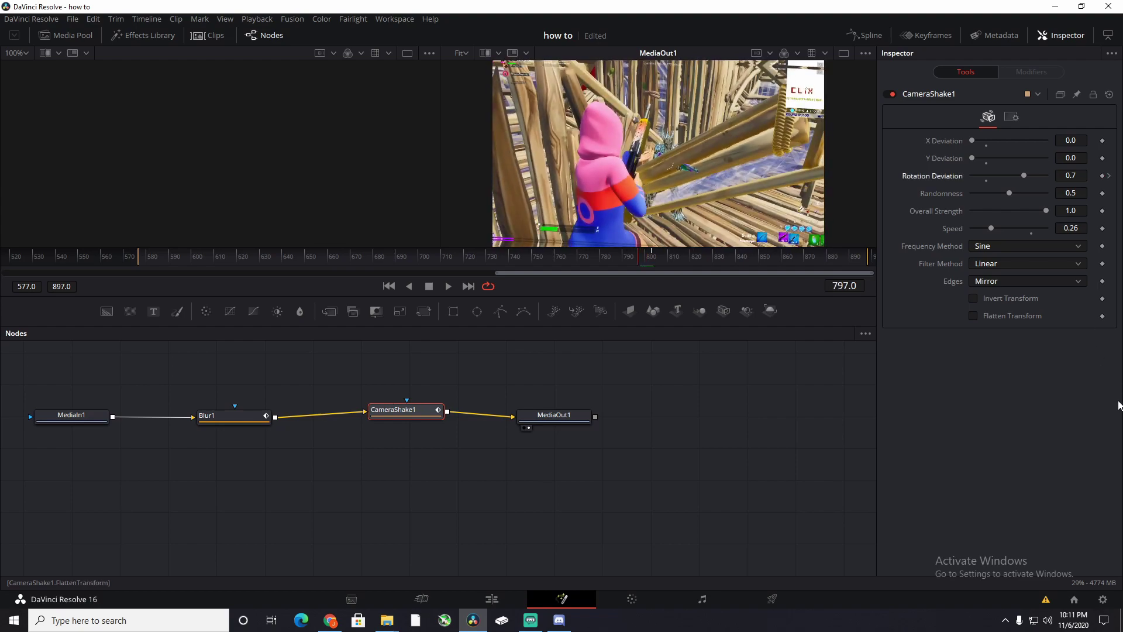
pyautogui.click(1103, 176)
# Step: Play forward to frame 842, keyframe the Rotation Deviation at 0.0 there and save the project
pyautogui.press('Right')
pyautogui.press('Right')
pyautogui.press('Right')
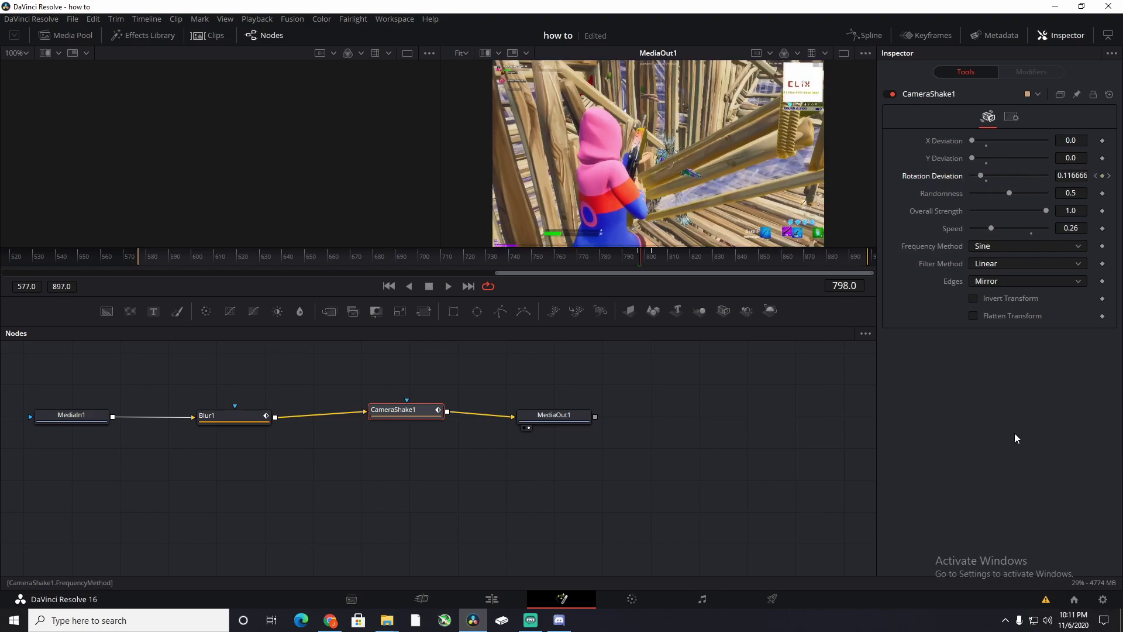
pyautogui.press('space')
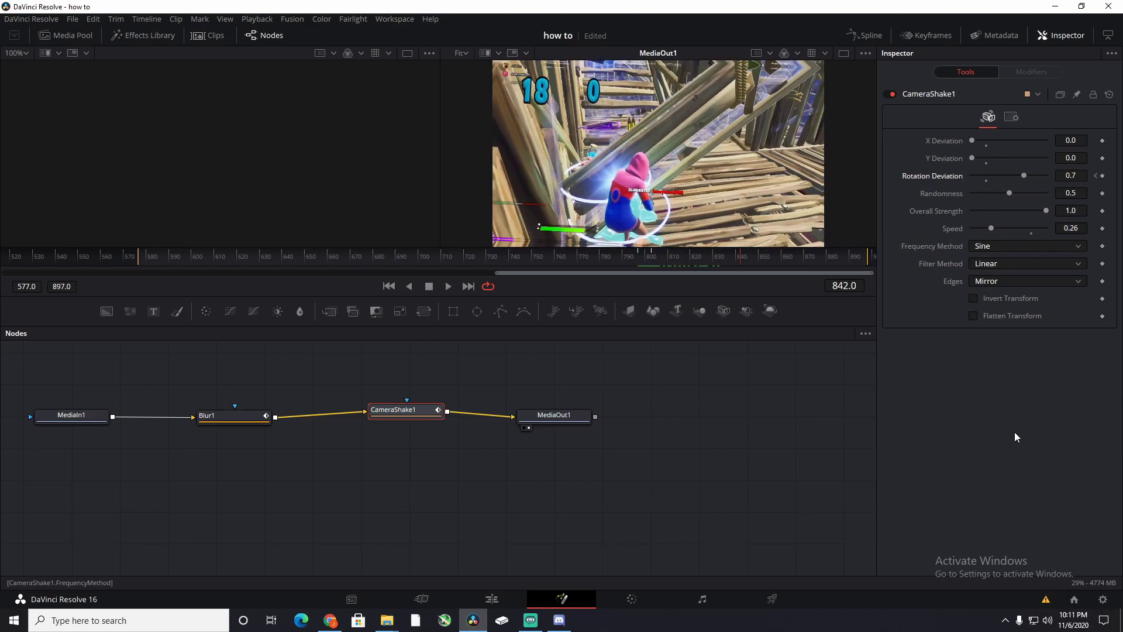
pyautogui.click(1103, 176)
pyautogui.moveTo(1022, 172); pyautogui.dragTo(945, 173)
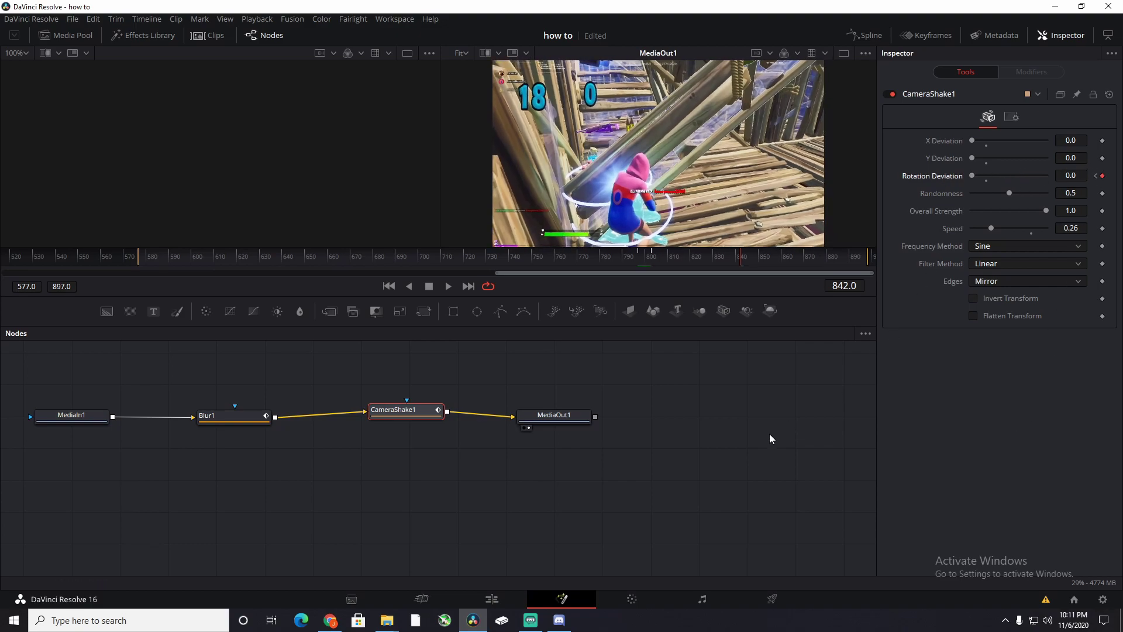
pyautogui.hotkey('ctrl', 's')
# Step: Play back the timeline in the Edit page from ahead of the clip to review the blur and shake
pyautogui.click(492, 598)
pyautogui.moveTo(650, 383); pyautogui.dragTo(481, 391)
pyautogui.press('space')
pyautogui.press('space')
pyautogui.press('space')
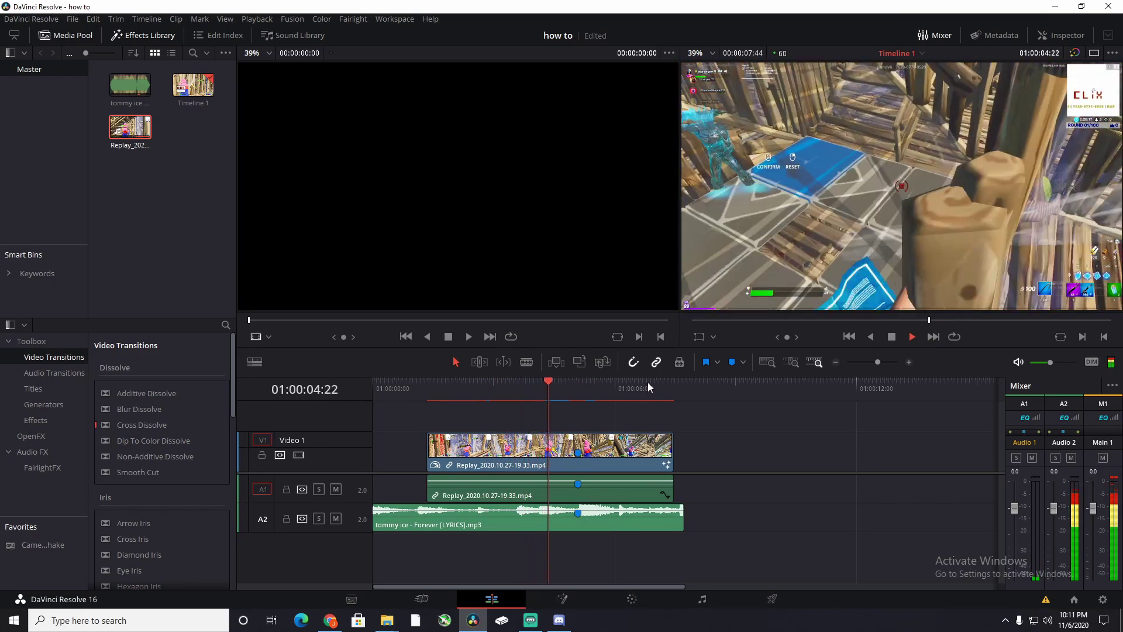
# Step: Return the playhead to Marker 1, reopen the clip in Fusion and review the Blur1 and CameraShake1 settings
pyautogui.moveTo(601, 383); pyautogui.dragTo(577, 386)
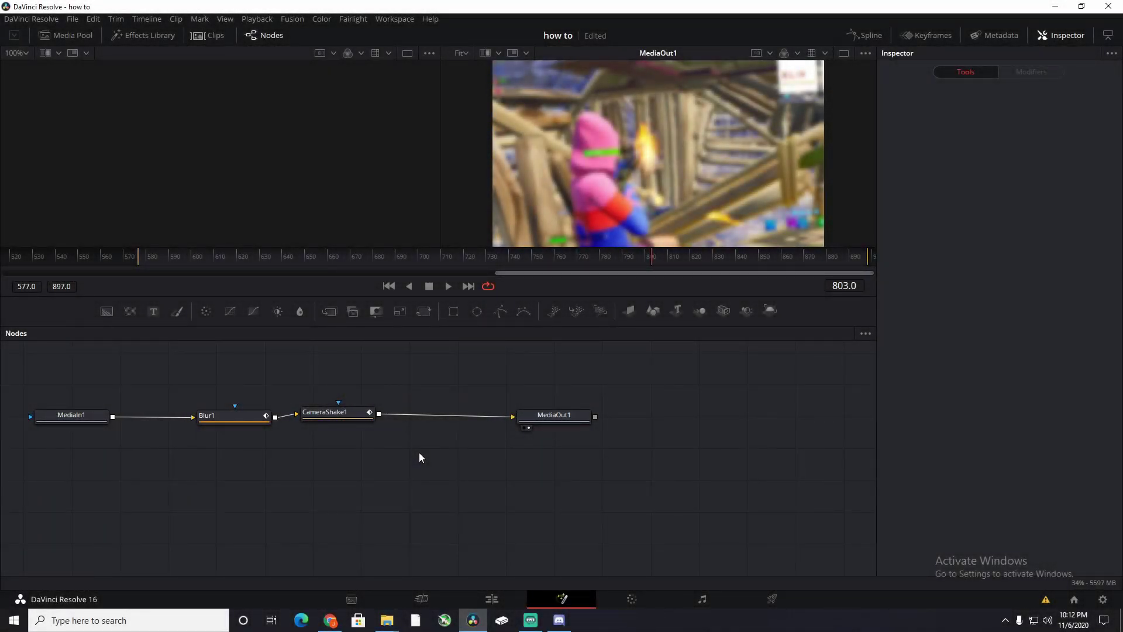
pyautogui.click(241, 417)
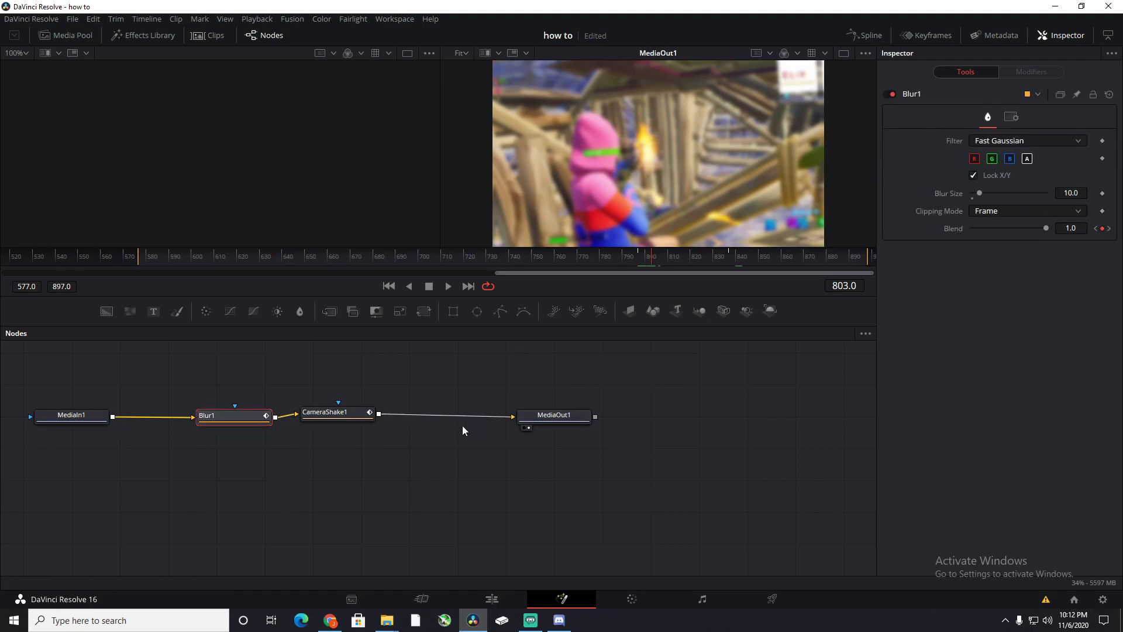
pyautogui.click(334, 414)
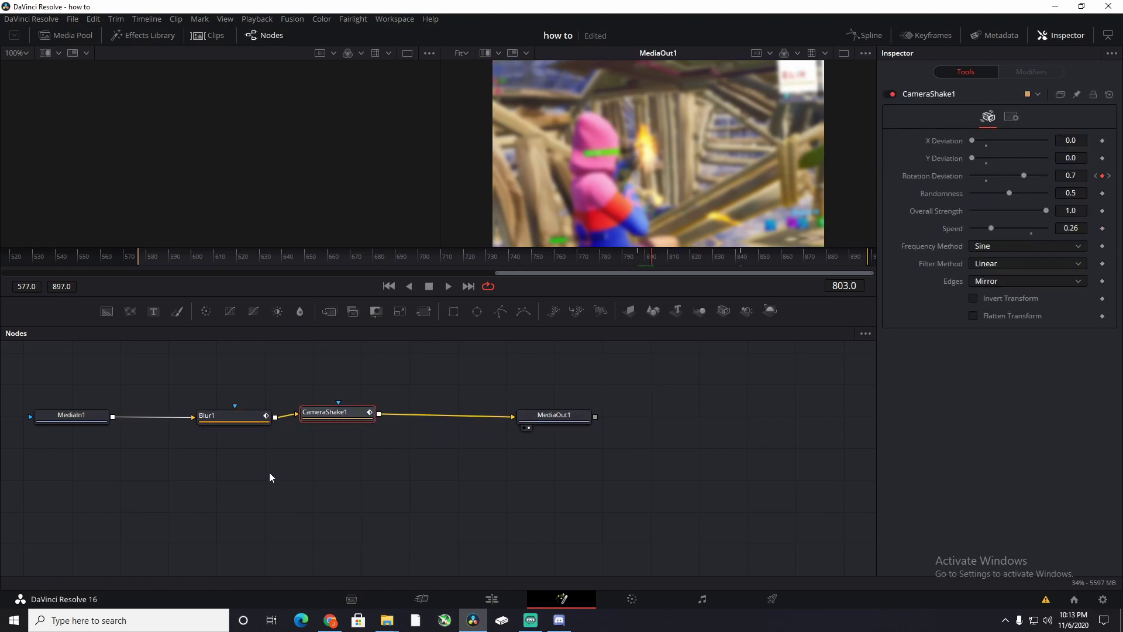
pyautogui.click(232, 426)
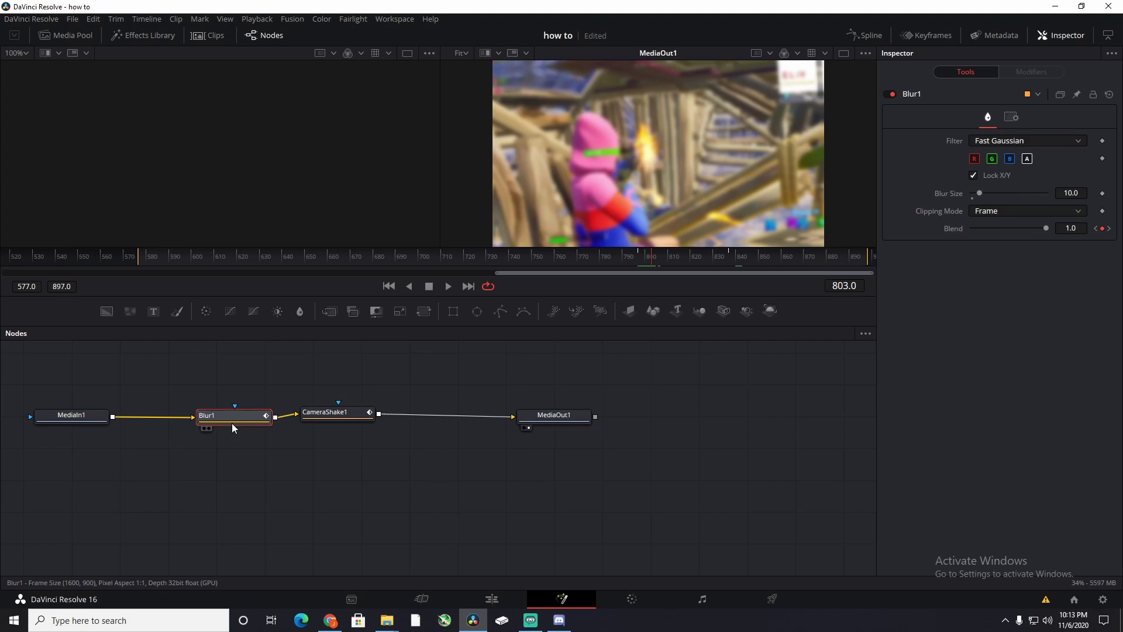
# Step: Select the Blur1 and CameraShake1 nodes together and start saving their settings to a file
pyautogui.moveTo(219, 443); pyautogui.dragTo(371, 395)
pyautogui.click(238, 450)
pyautogui.moveTo(207, 467); pyautogui.dragTo(371, 379)
pyautogui.click(241, 426)
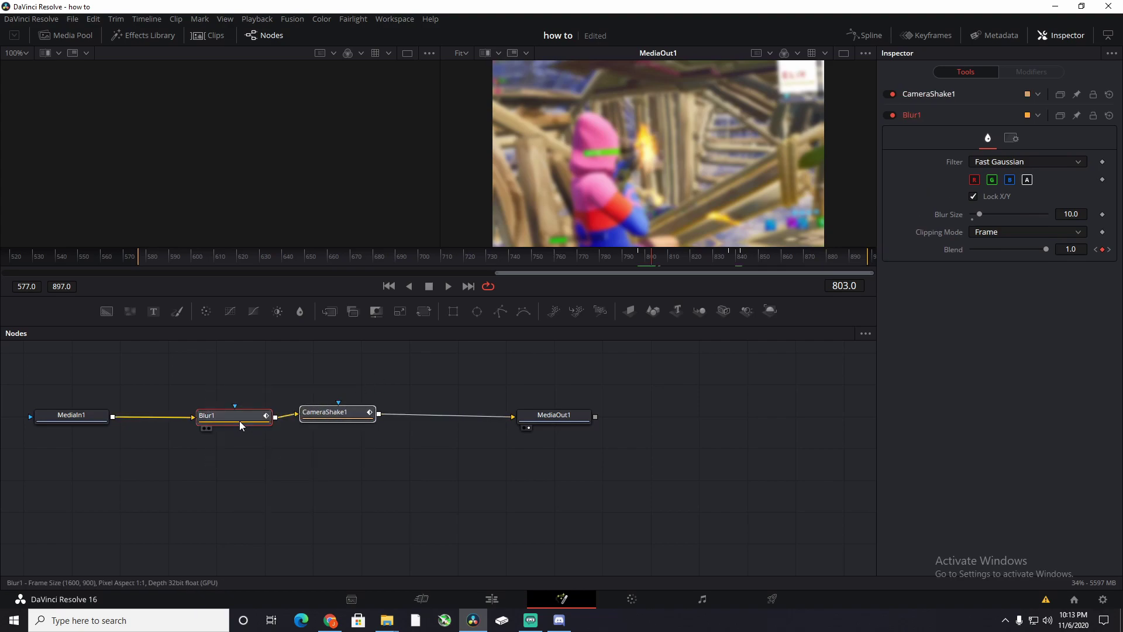
pyautogui.rightClick(240, 425)
pyautogui.moveTo(297, 400)
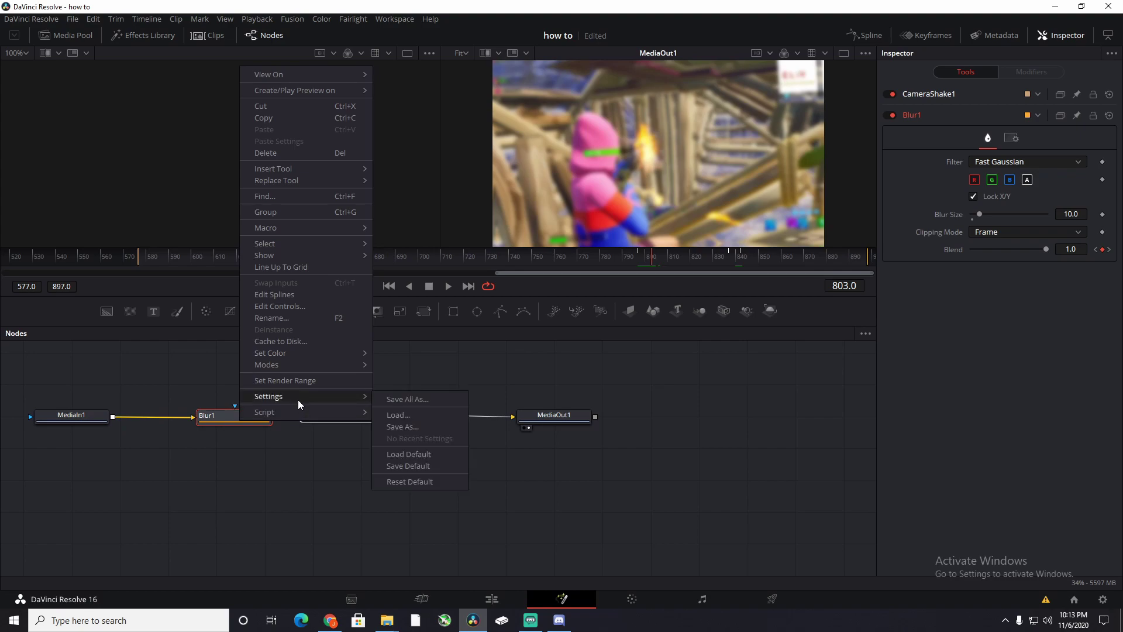
pyautogui.click(402, 426)
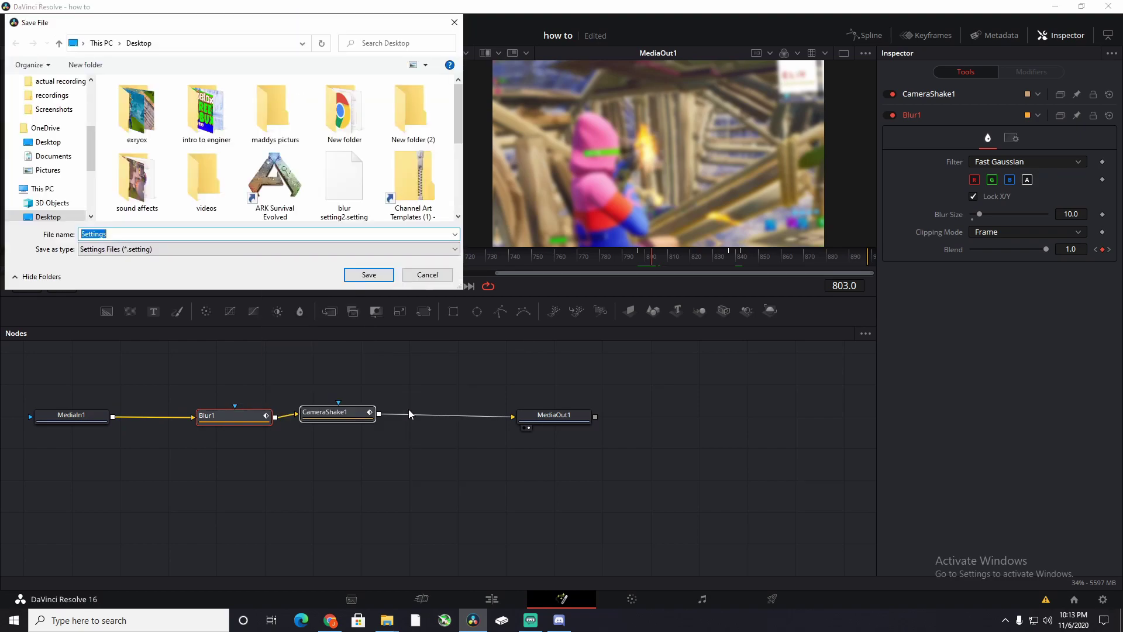
# Step: Save the node settings on the Desktop under the file name "blur 3"
pyautogui.click(191, 235)
pyautogui.press('BackSpace')
pyautogui.press('BackSpace')
pyautogui.press('BackSpace')
pyautogui.press('BackSpace')
pyautogui.press('BackSpace')
pyautogui.press('BackSpace')
pyautogui.press('BackSpace')
pyautogui.write('blur')
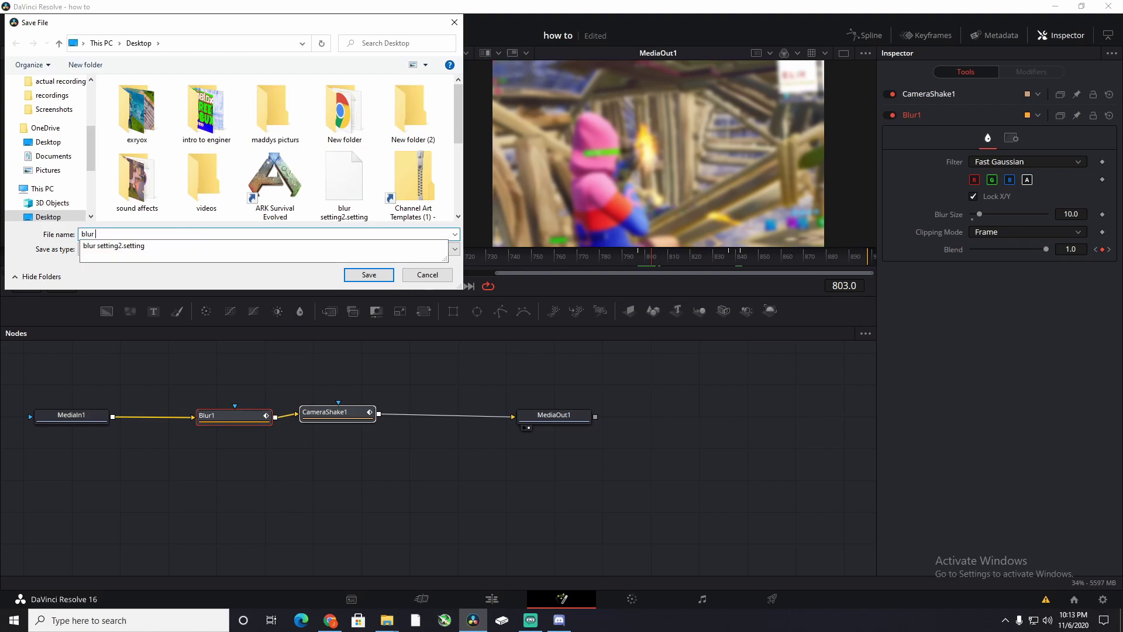
pyautogui.write(' 3')
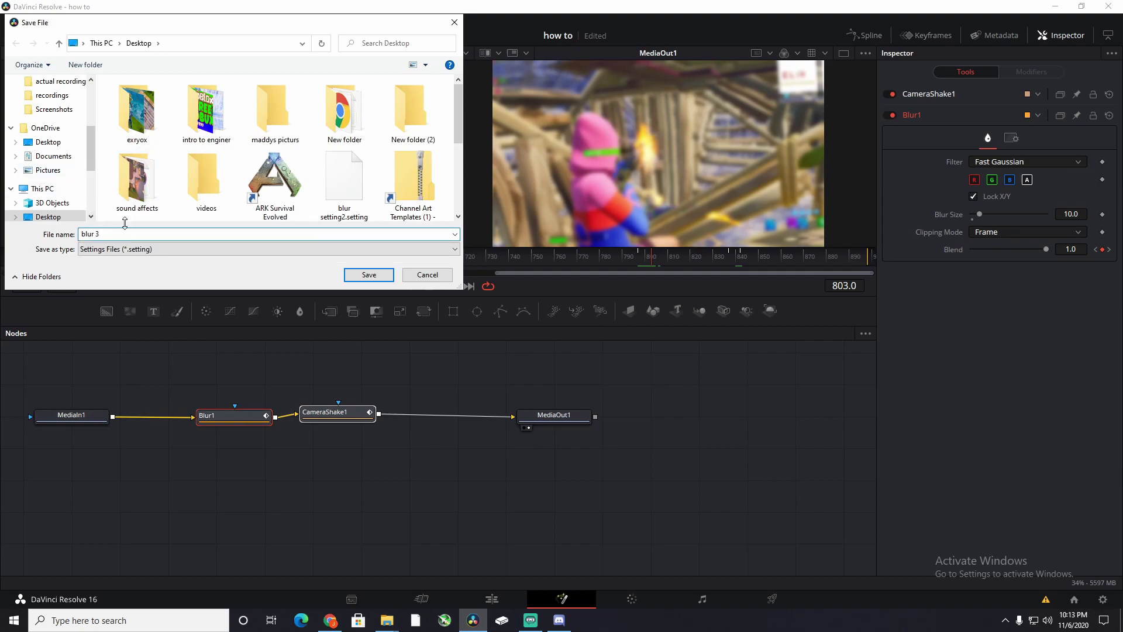
pyautogui.scroll(4, 81, 137)
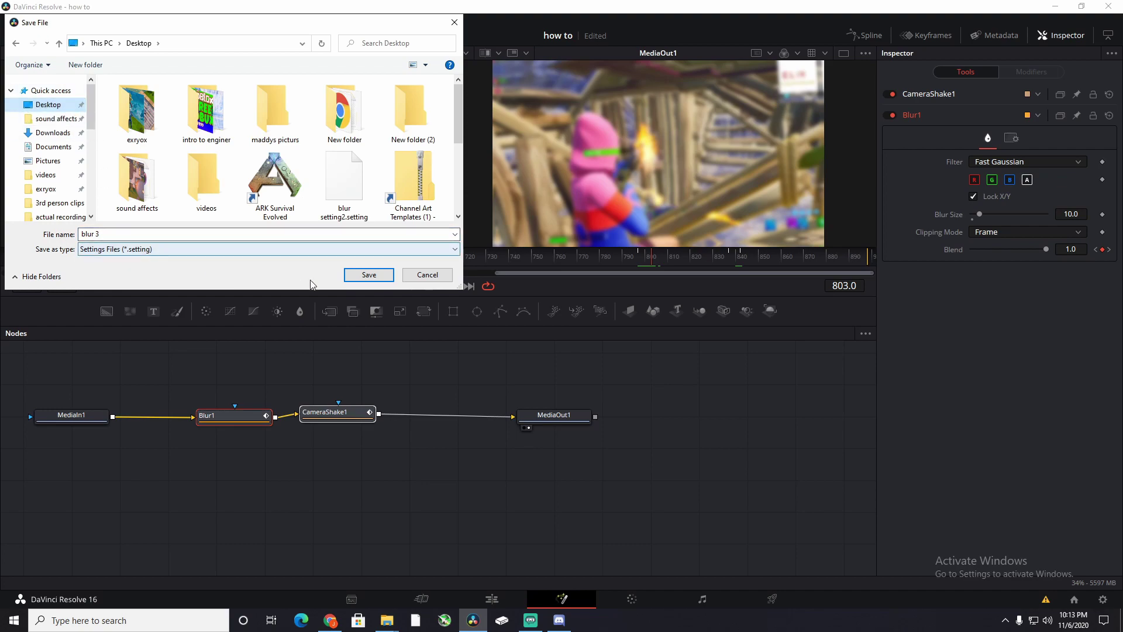
pyautogui.click(388, 278)
# Step: Bring the blur 3.setting file from the desktop into the Fusion node graph, below the existing nodes
pyautogui.click(1055, 6)
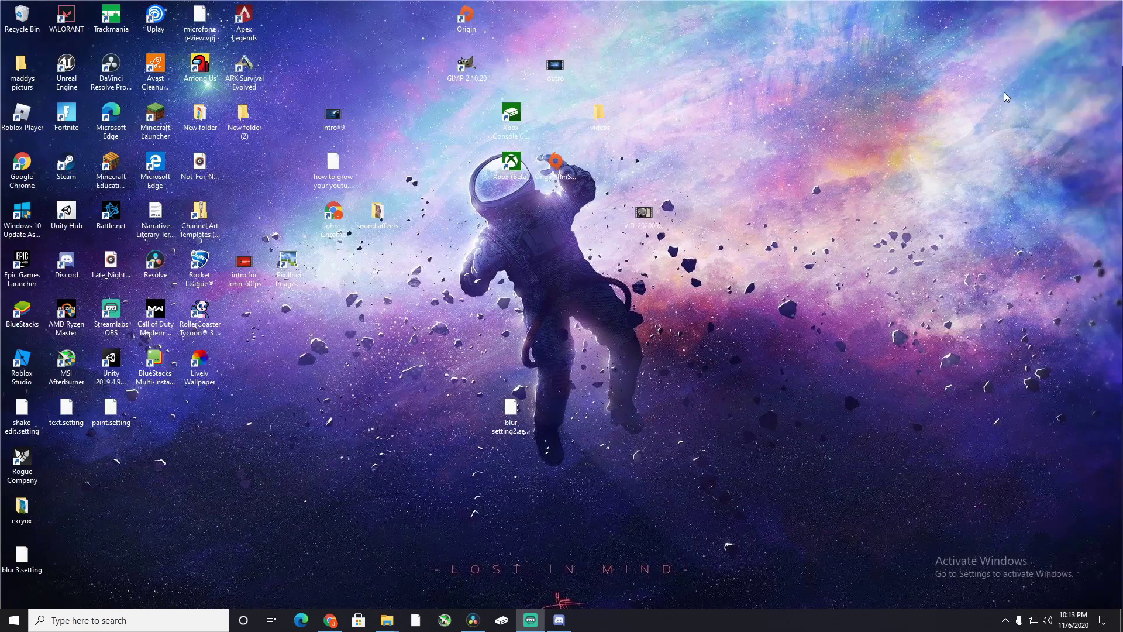
pyautogui.click(511, 409)
pyautogui.moveTo(22, 556); pyautogui.dragTo(567, 510)
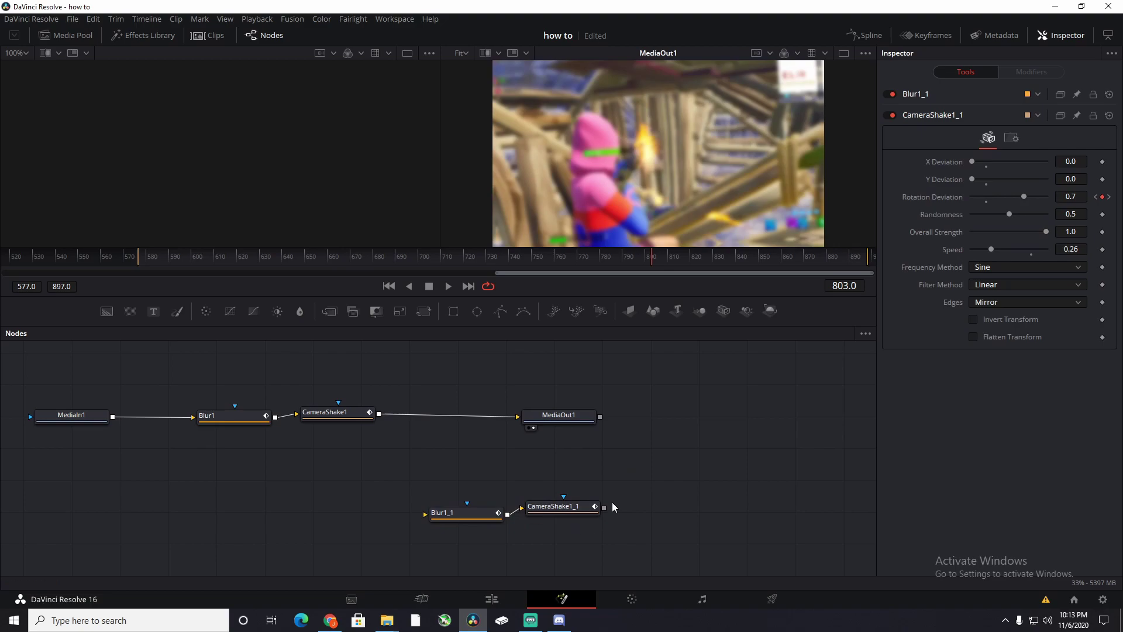
# Step: Play the shot through Marker 1 in the Edit page and scrub back from the marker to 01:00:03:39
pyautogui.click(491, 598)
pyautogui.moveTo(580, 384); pyautogui.dragTo(514, 386)
pyautogui.press('space')
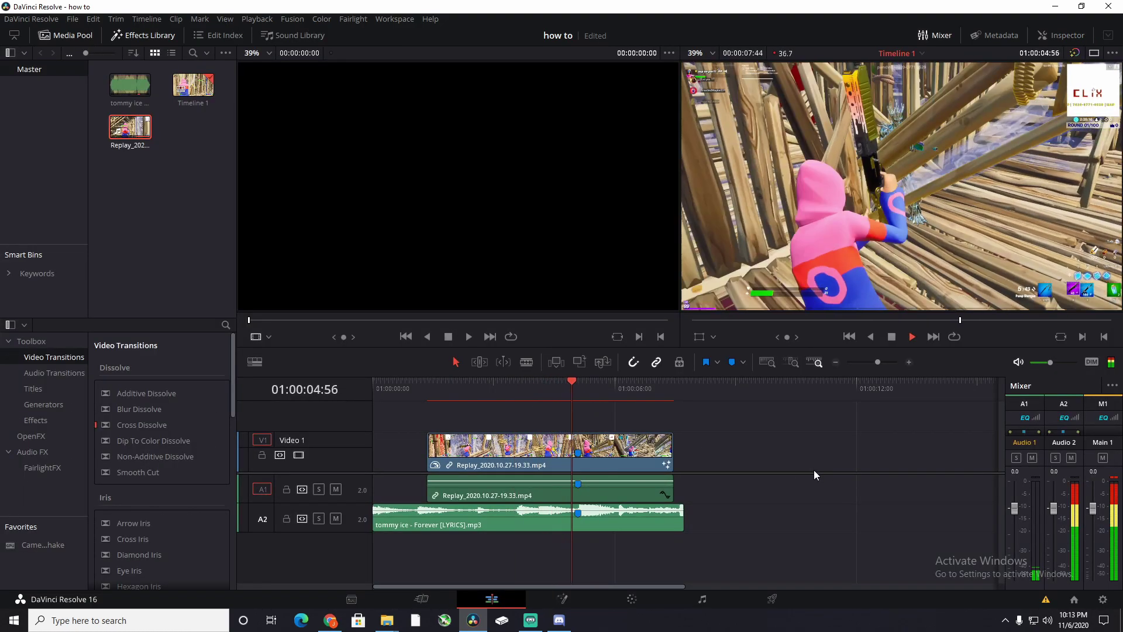
pyautogui.press('space')
pyautogui.click(577, 392)
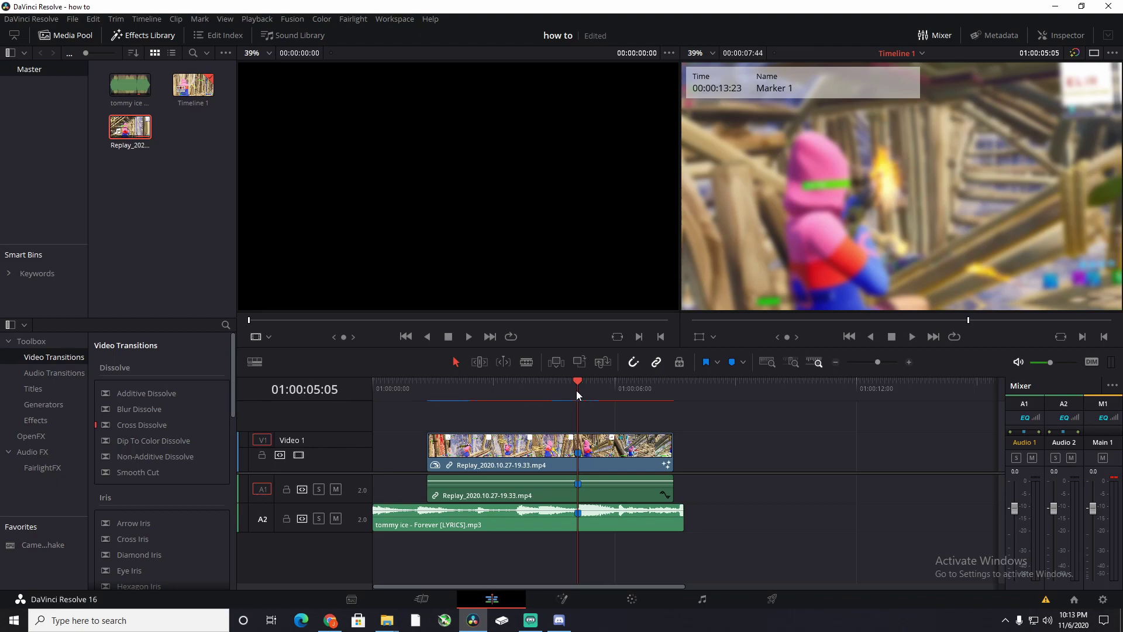
pyautogui.moveTo(577, 390); pyautogui.dragTo(521, 395)
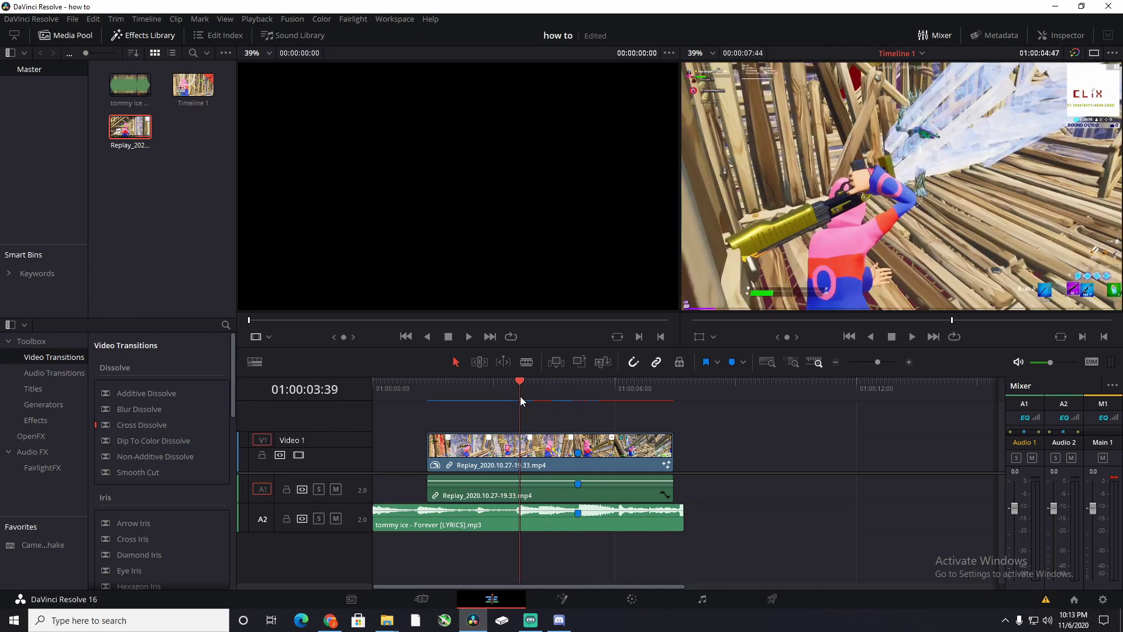